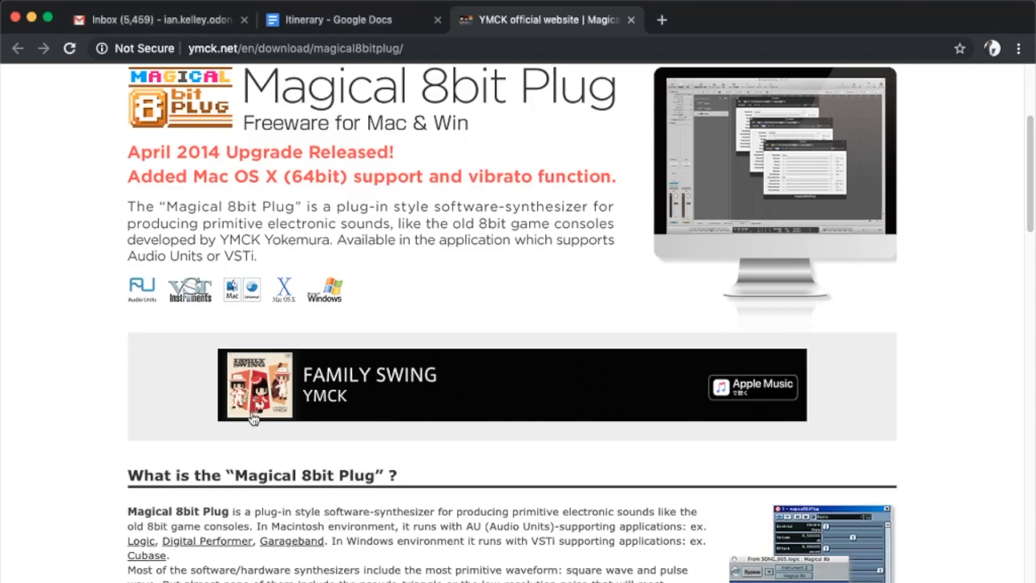
Step: Look through the Magical 8bit Plug page, covering its description, system requirements, version history and download editions
scroll(250, 423, up, 5)
scroll(326, 298, down, 15)
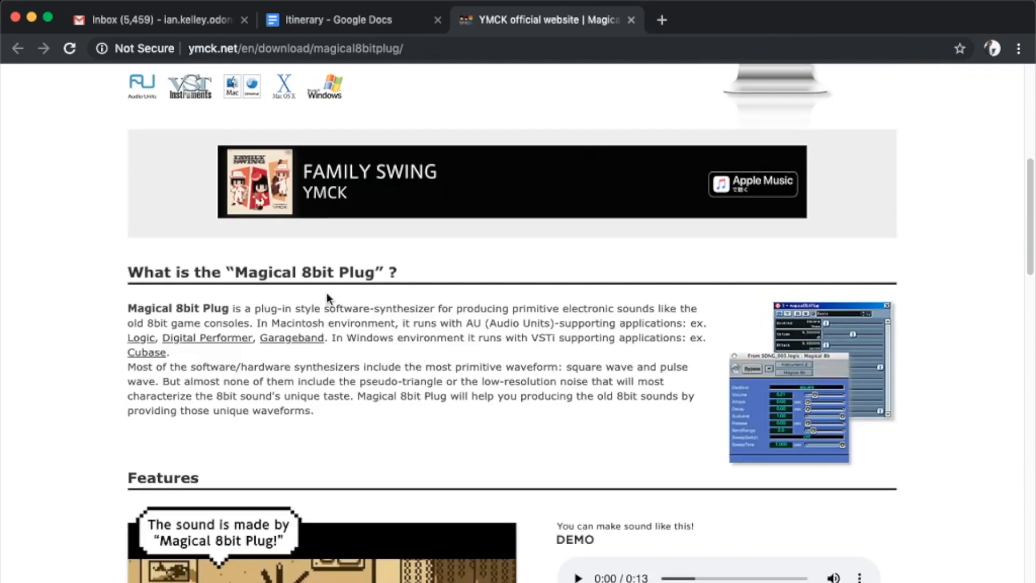
scroll(334, 293, down, 10)
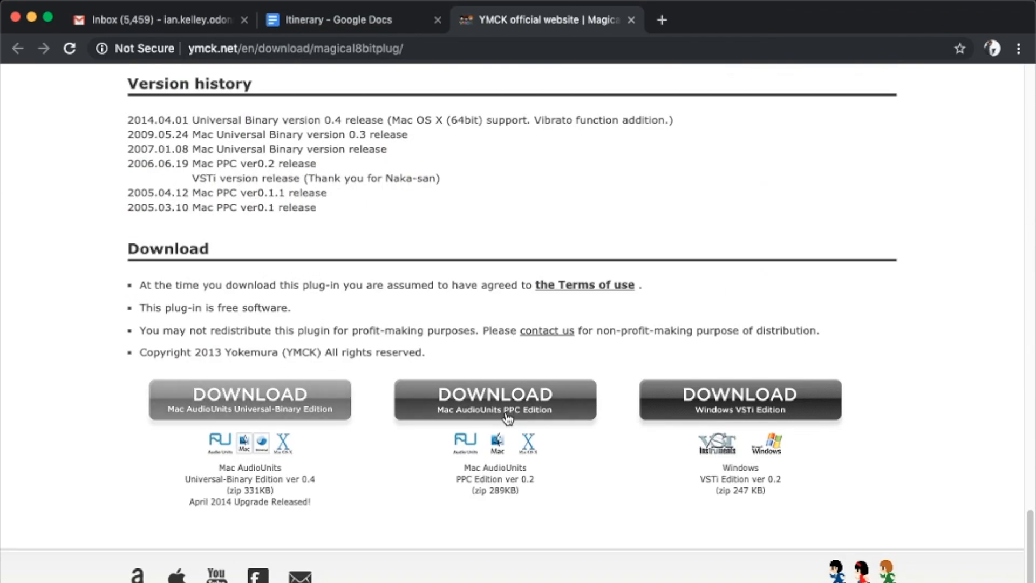
scroll(436, 324, up, 10)
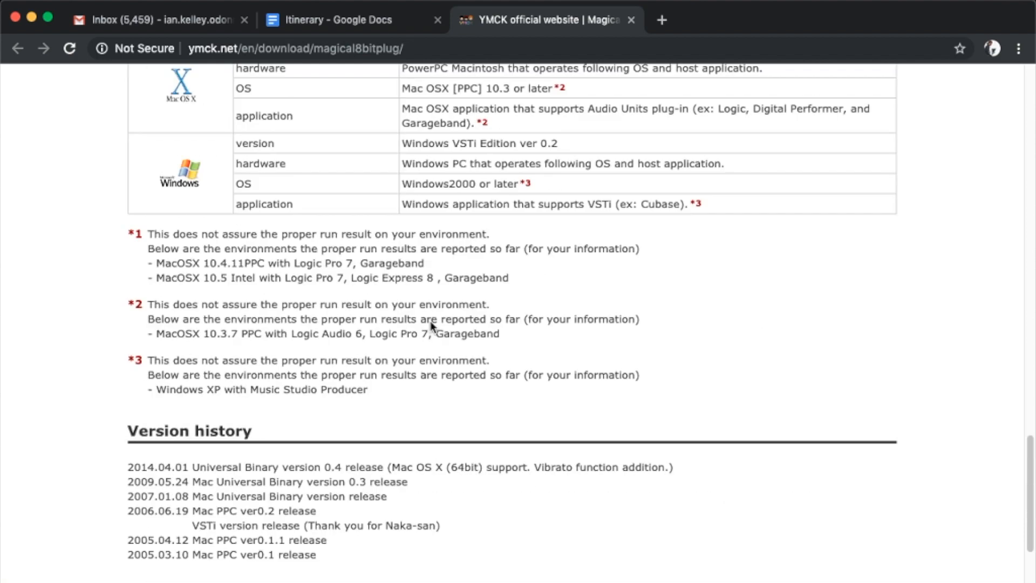
scroll(439, 331, up, 10)
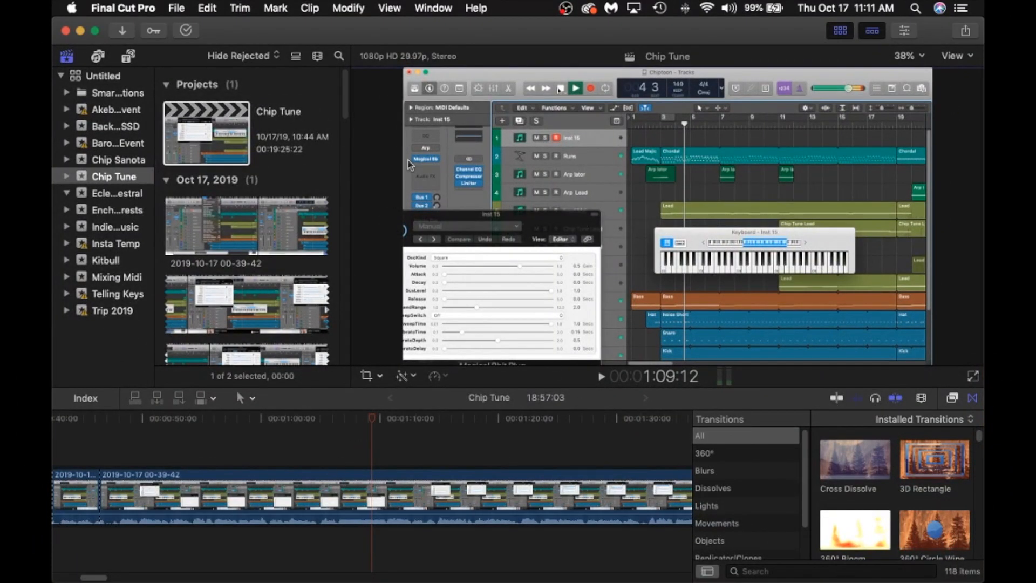
Step: Switch to Chrome and download the Mac AudioUnits Universal-Binary Edition ver 0.4 of Magical 8bit Plug, then dismiss the download notice
mouse_move(210, 577)
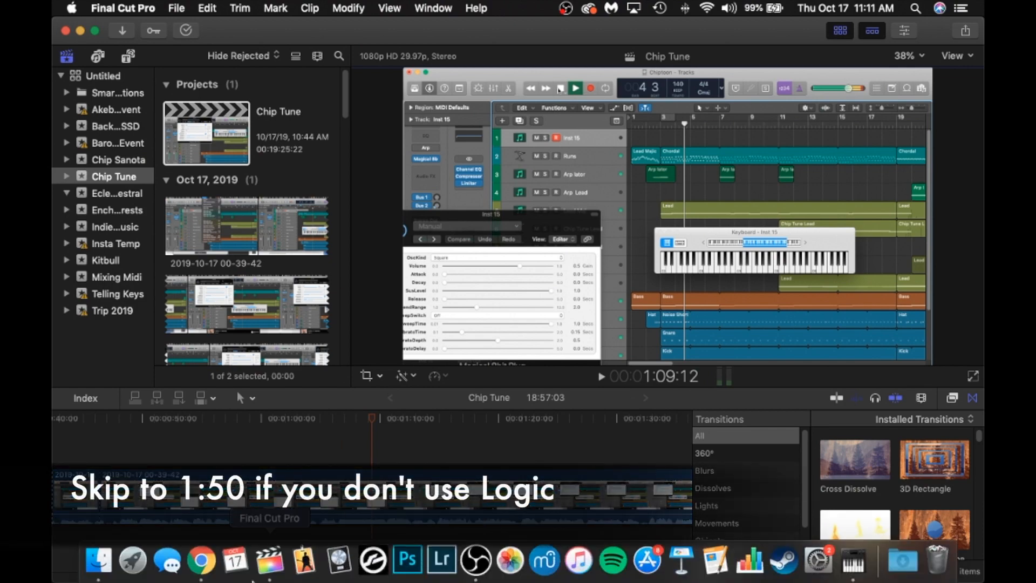
click(201, 560)
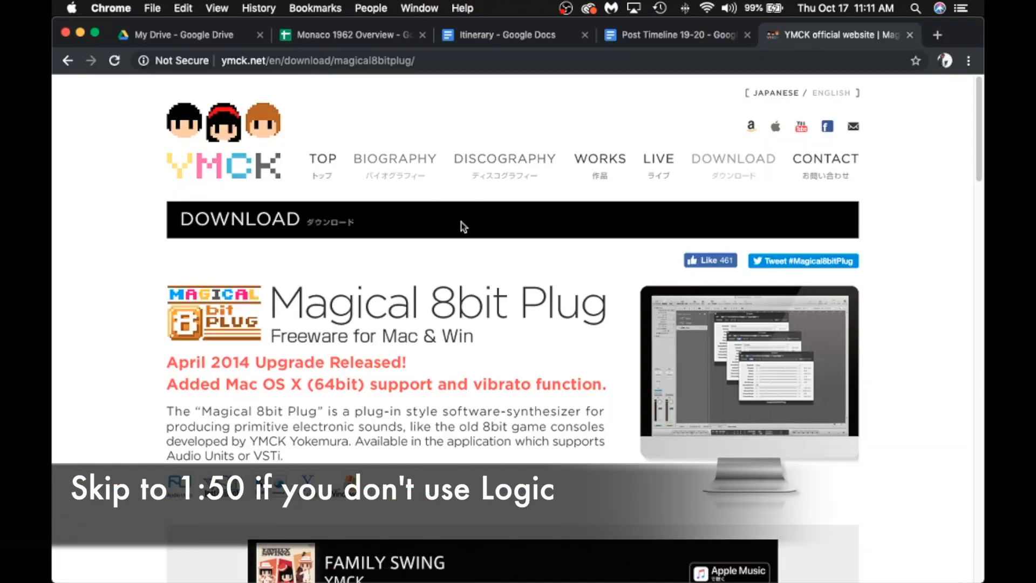
scroll(440, 228, down, 5)
scroll(440, 228, down, 20)
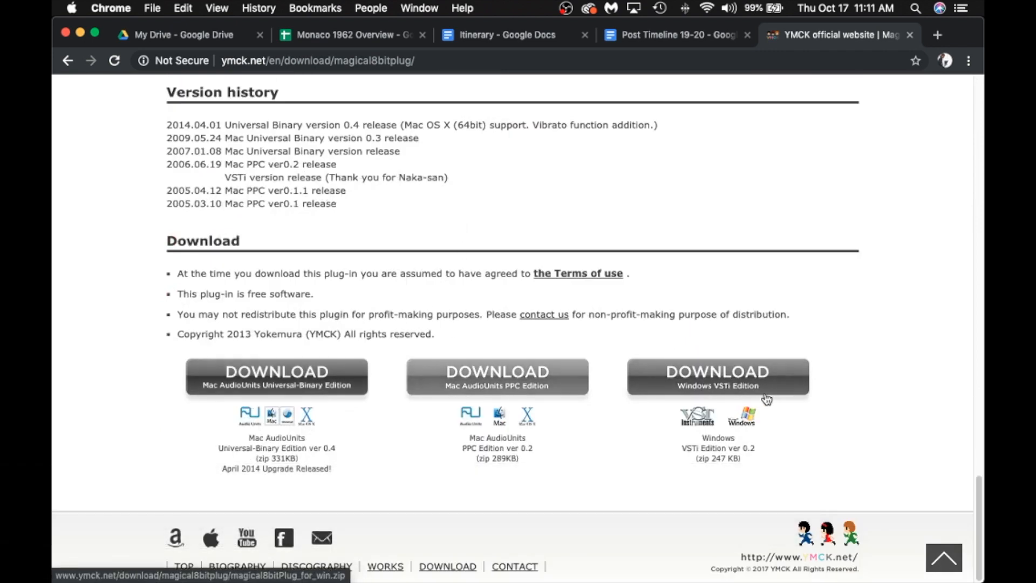
click(290, 388)
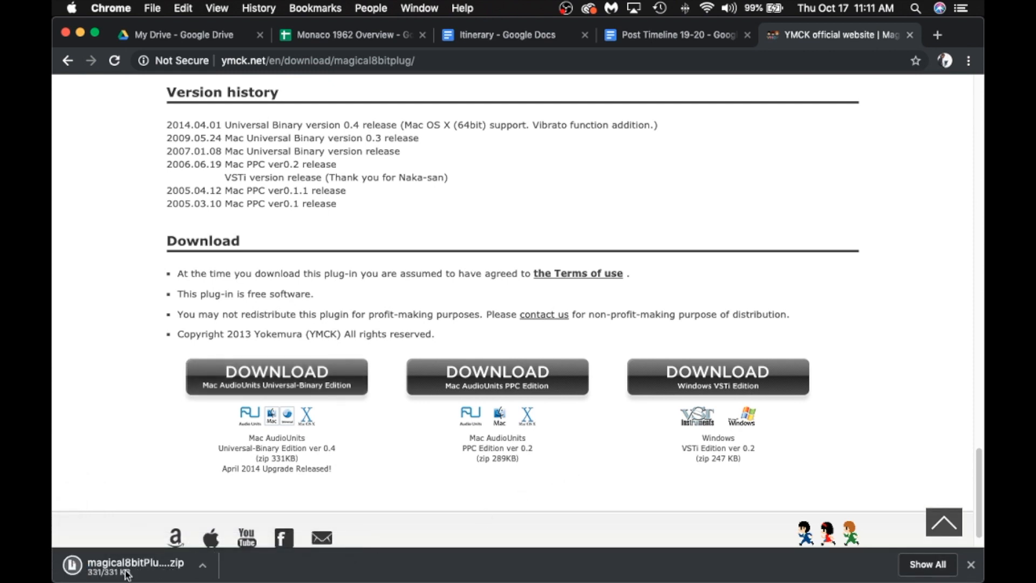
click(971, 564)
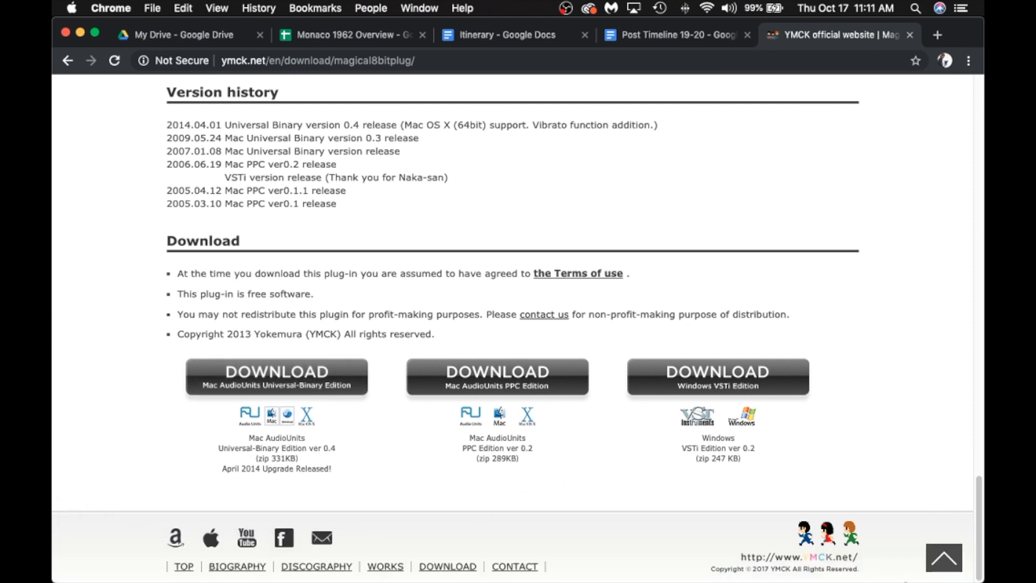
Step: Open the Downloads folder in Finder, expand magical8bitPlug_for_mac_ver0.4 and select magical8bitPlug.component
click(902, 562)
click(904, 508)
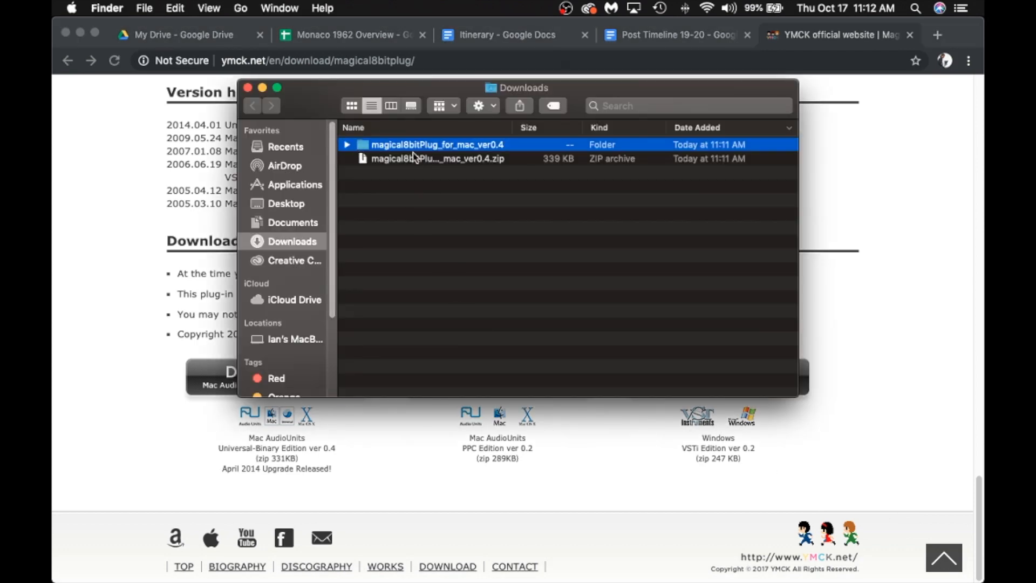
click(347, 146)
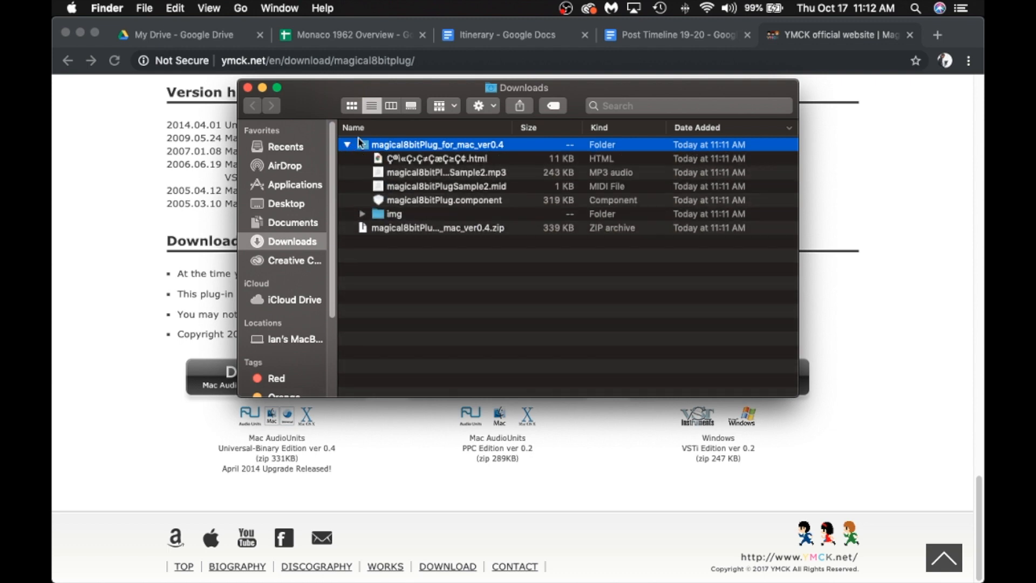
click(452, 203)
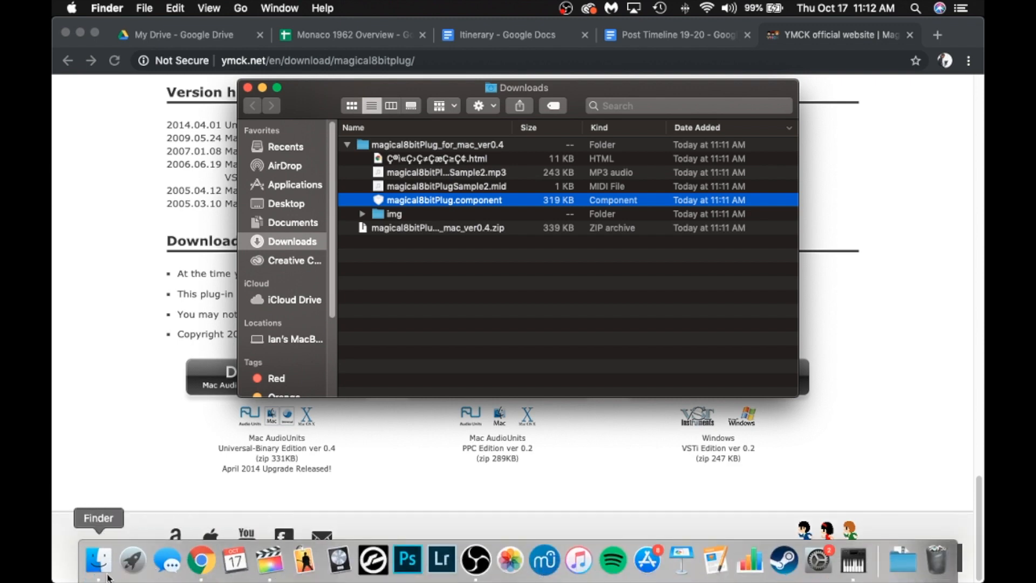
Step: Open a second Finder window and browse to Macintosh HD > Library > Audio > Plug-Ins > Components
right_click(108, 575)
click(180, 413)
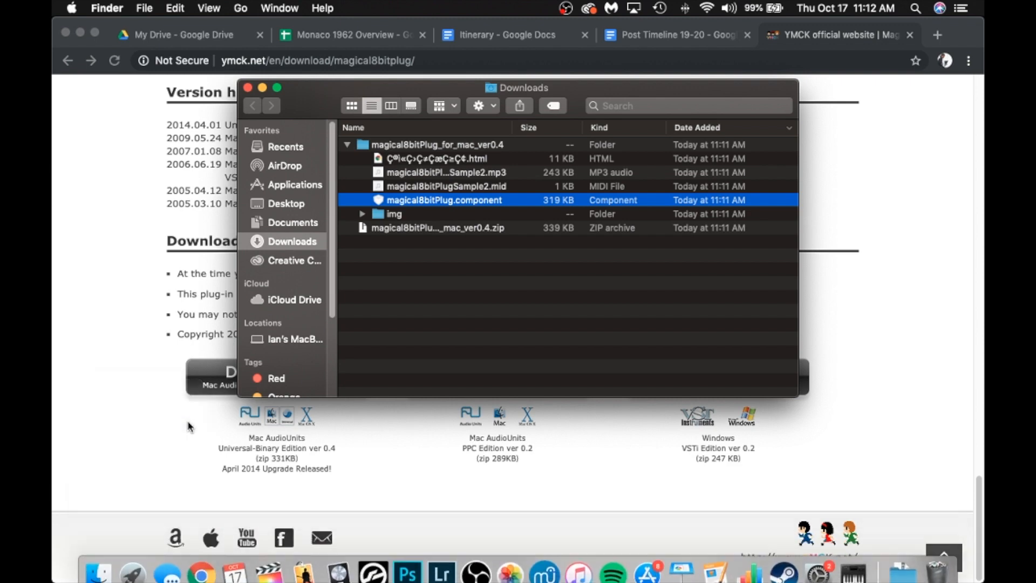
drag(324, 119, 212, 204)
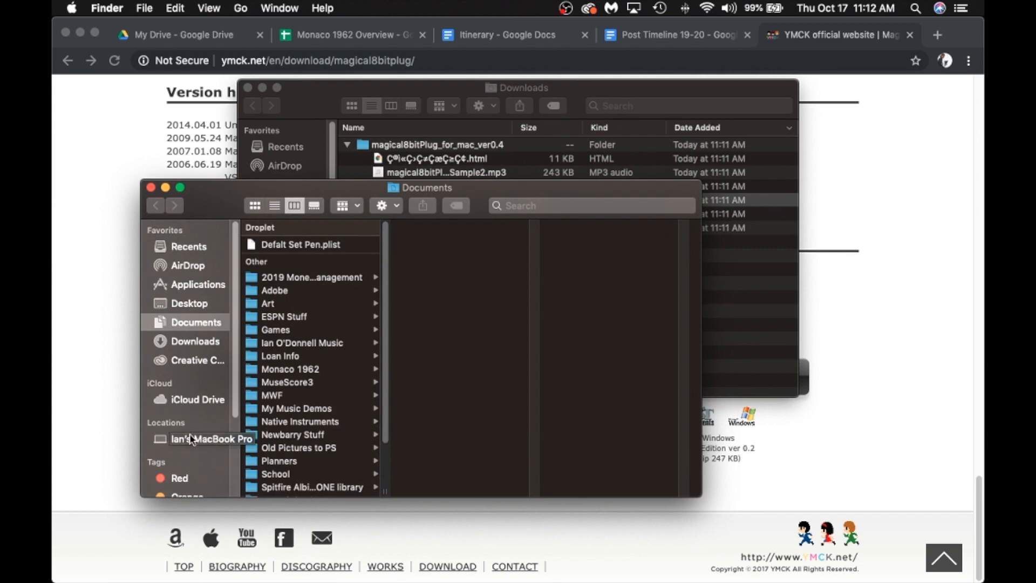
click(204, 441)
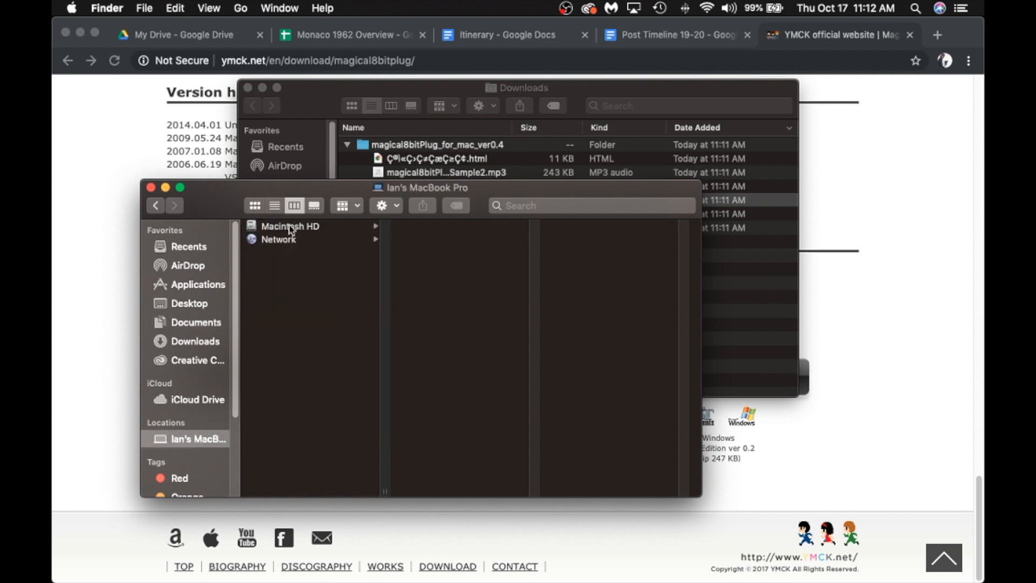
click(289, 227)
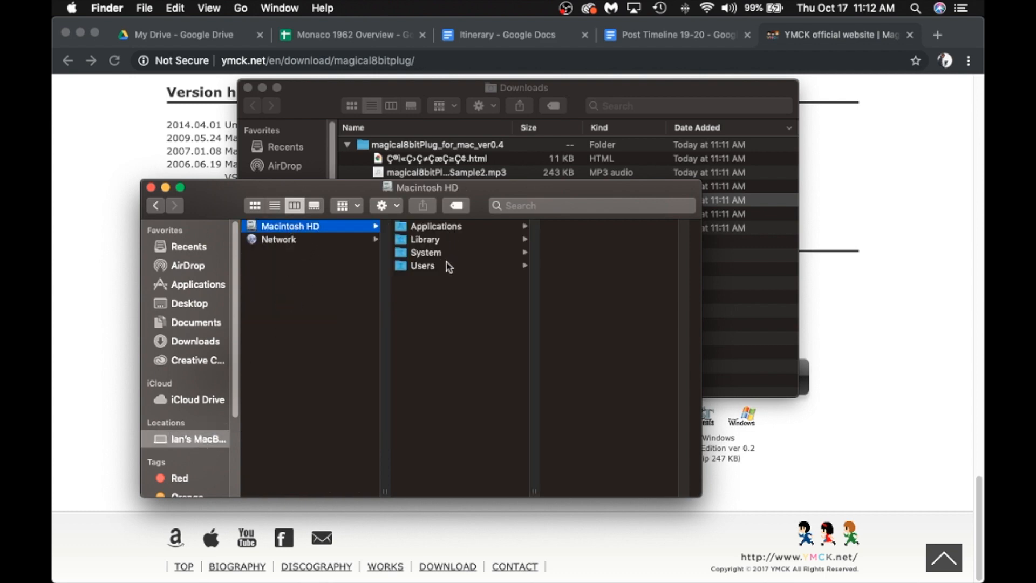
click(451, 241)
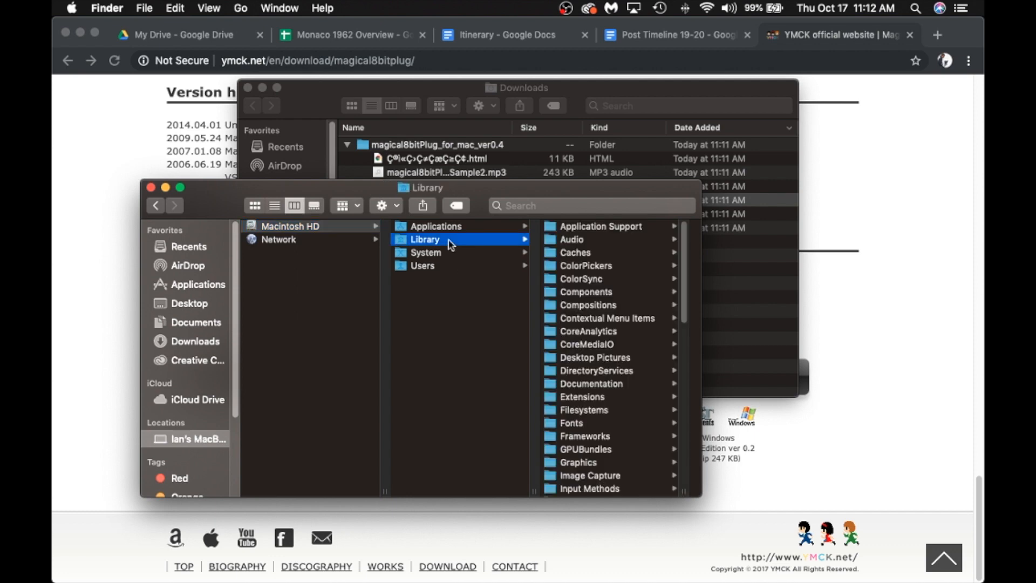
click(588, 244)
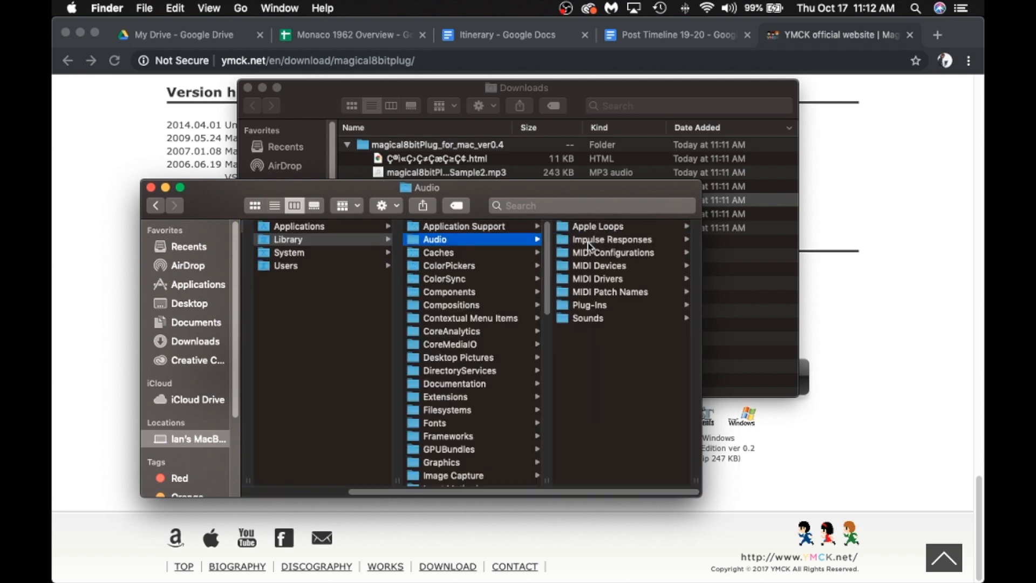
click(589, 306)
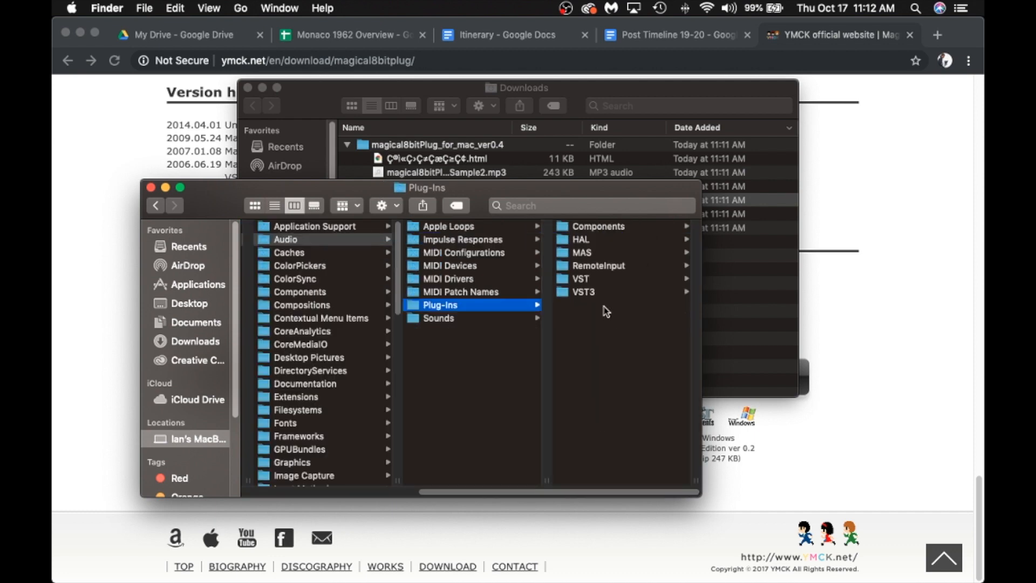
click(617, 229)
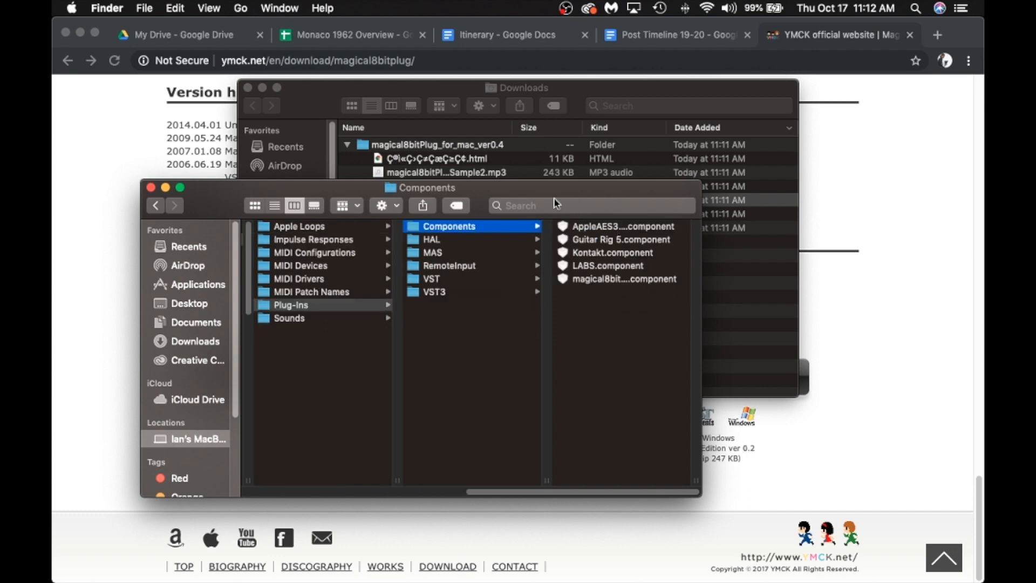
Step: Move the Downloads window away from the Components folder's file list, and close the Downloads window
drag(359, 96, 518, 282)
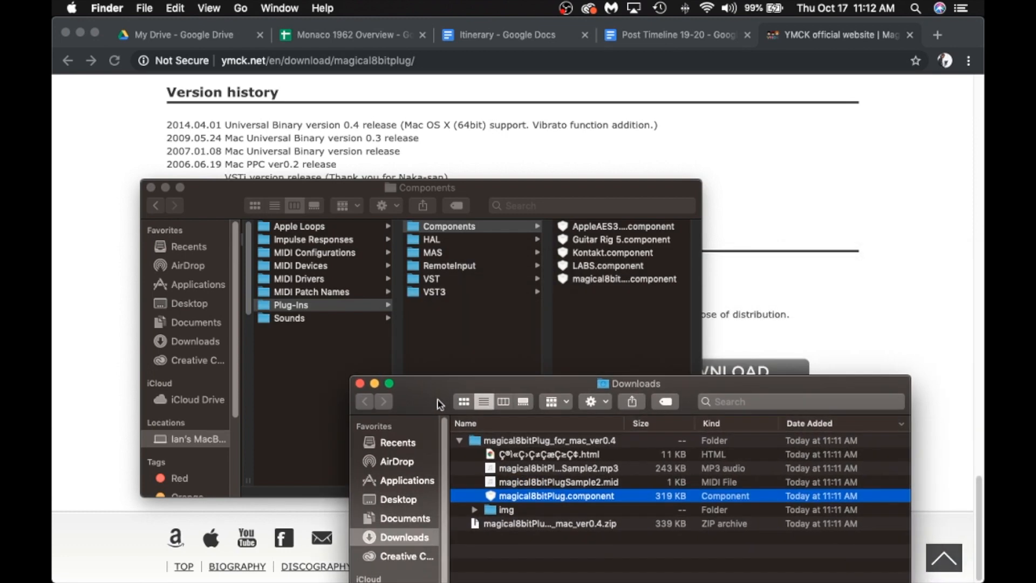
drag(422, 411, 474, 257)
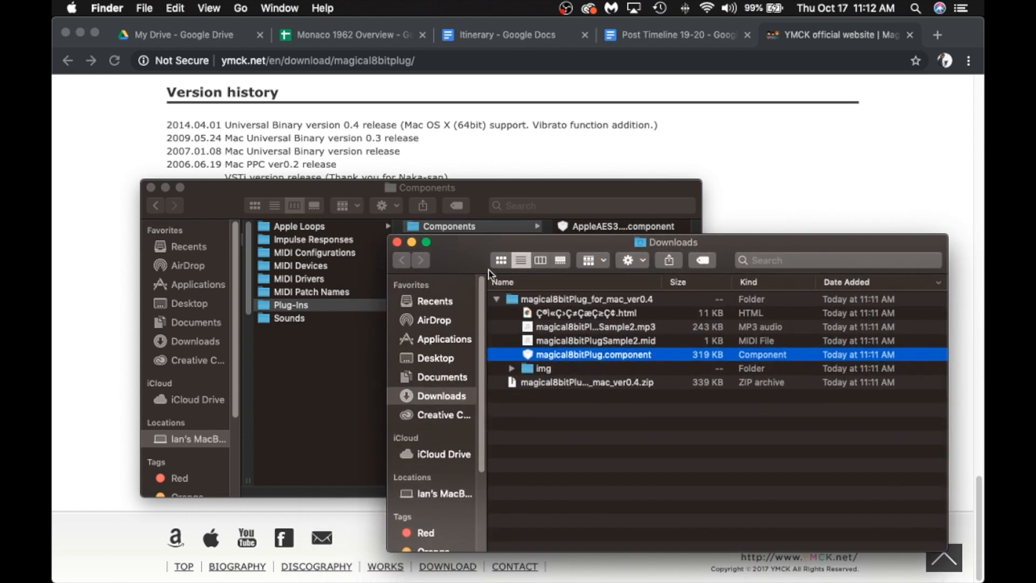
drag(462, 261, 447, 190)
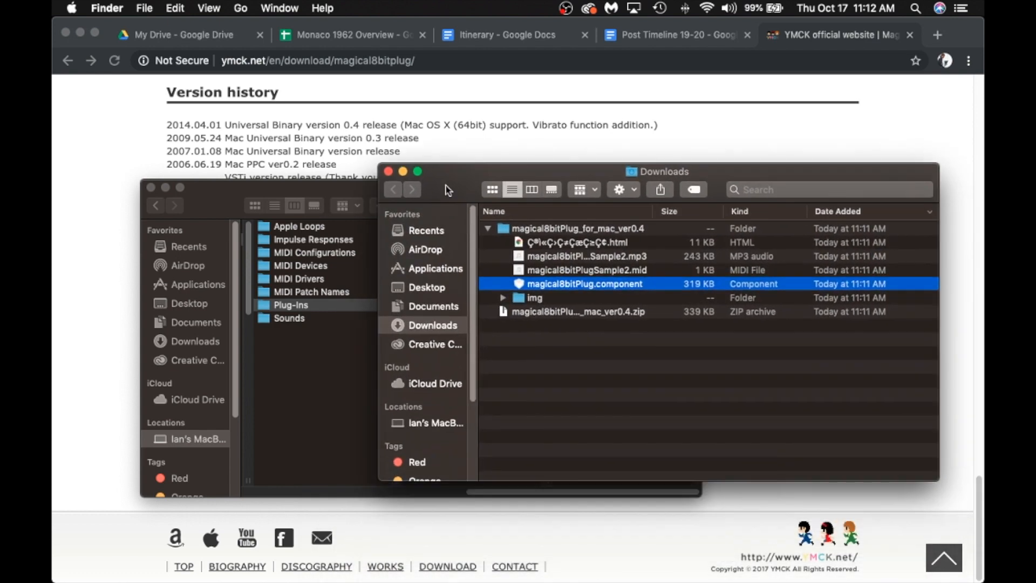
click(387, 172)
drag(207, 206, 273, 177)
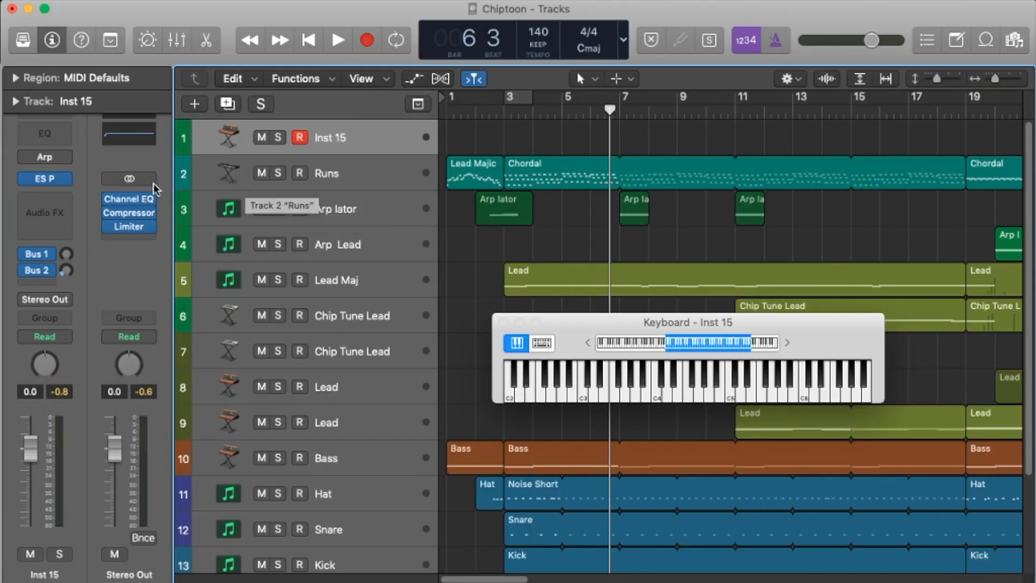
Step: In Logic Pro, replace the ES P instrument on the Inst 15 track with YMCK's Magical 8bit Plug in stereo
click(62, 179)
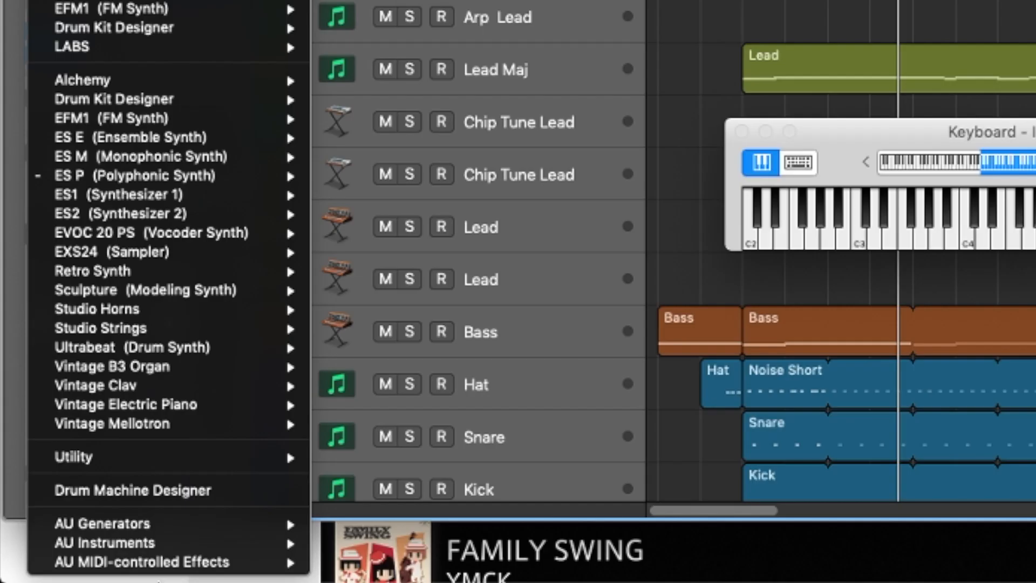
mouse_move(124, 582)
mouse_move(243, 582)
mouse_move(596, 564)
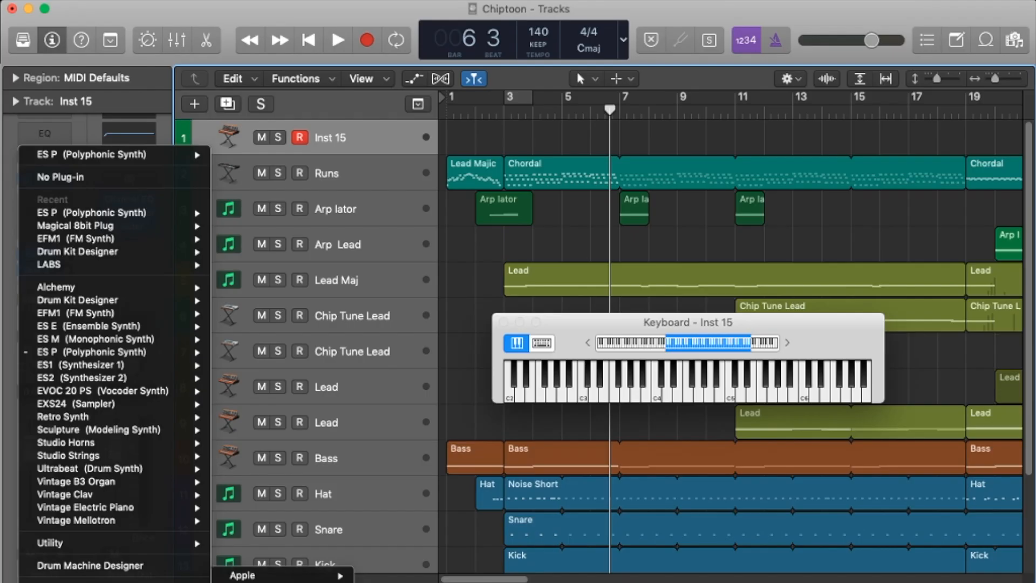
click(766, 562)
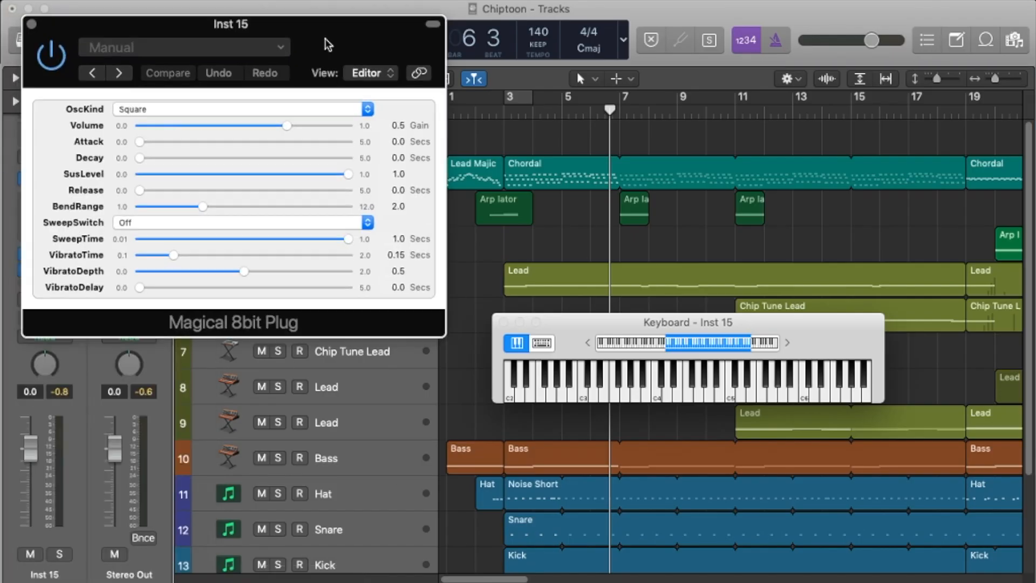
drag(316, 47, 433, 68)
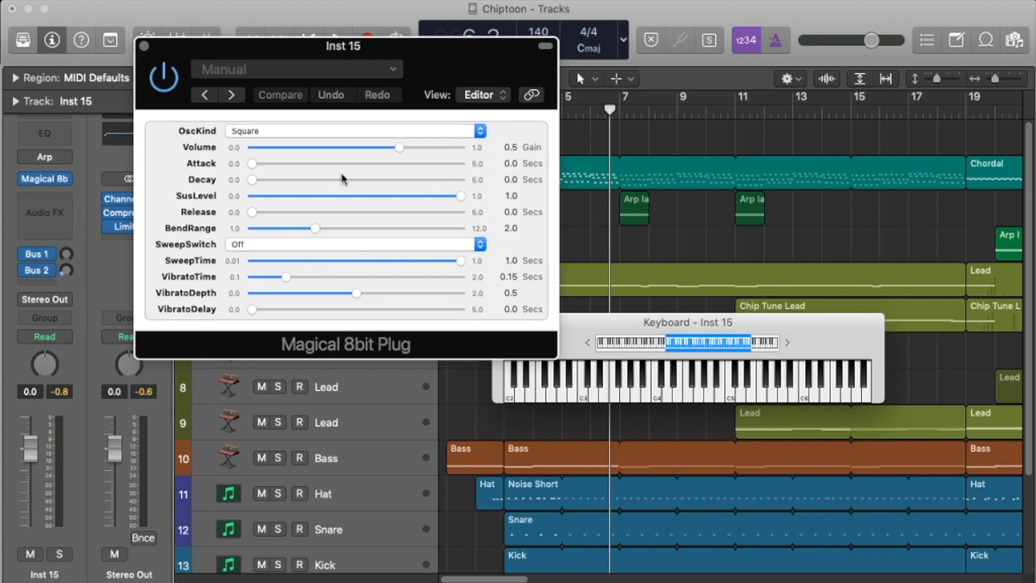
Step: Move the plug-in window clear of the transport controls and play the song from bar 3 to about bar 5
drag(238, 47, 164, 269)
click(504, 112)
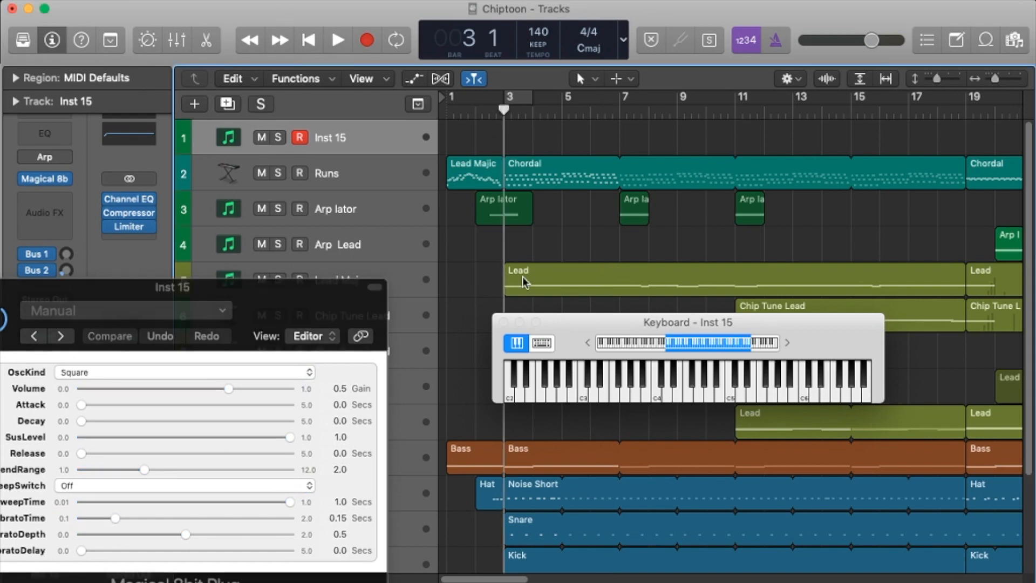
click(338, 40)
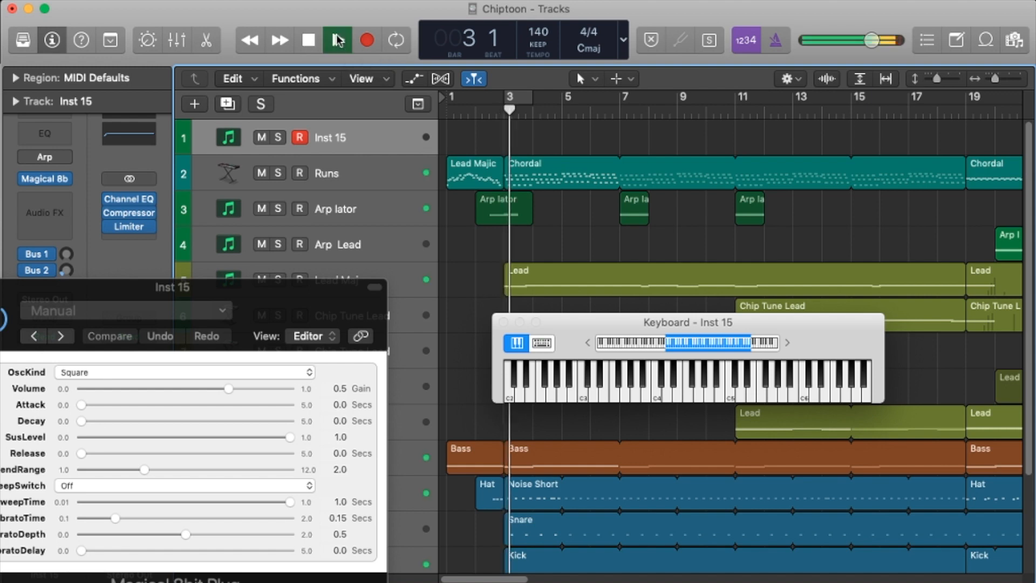
click(308, 41)
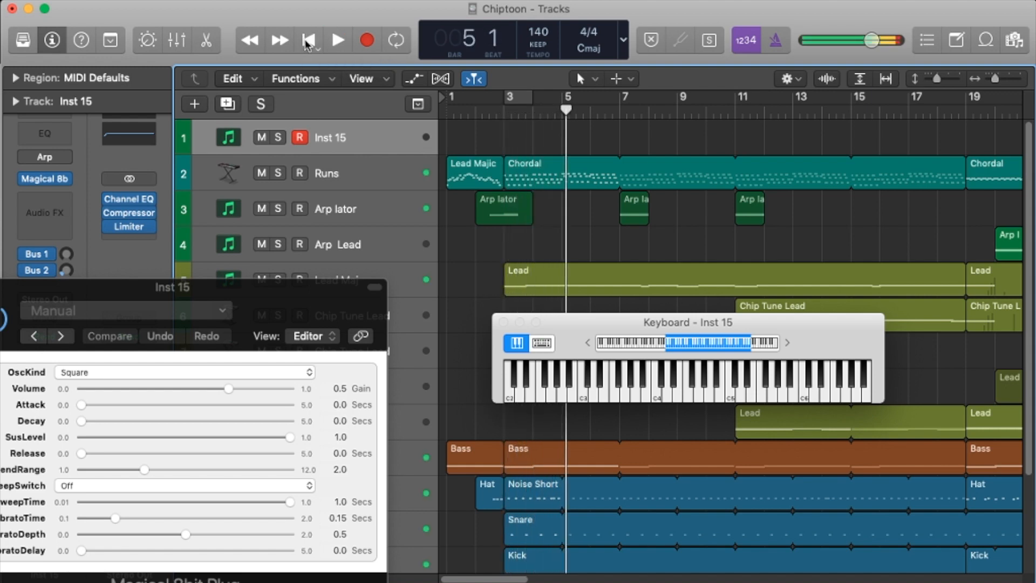
Step: Bring the Magical 8bit Plug window fully back into view and choose Square as its OscKind waveform
drag(307, 323, 502, 109)
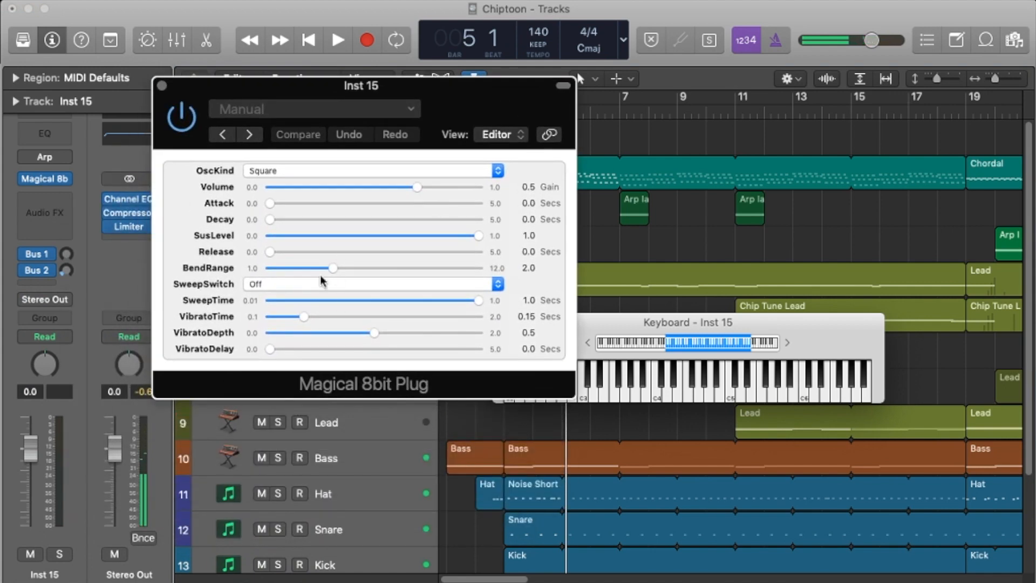
drag(344, 93, 336, 29)
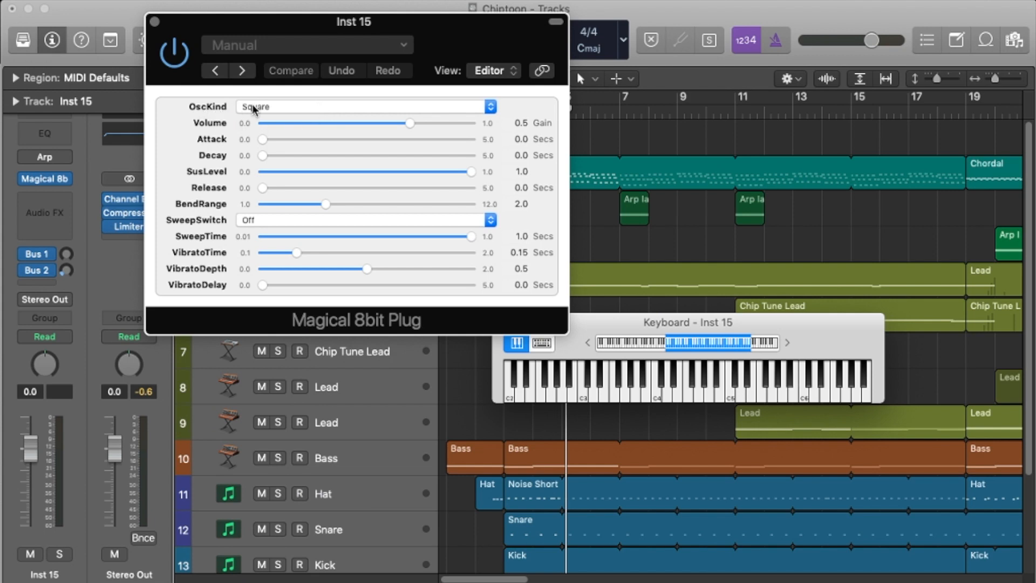
click(355, 108)
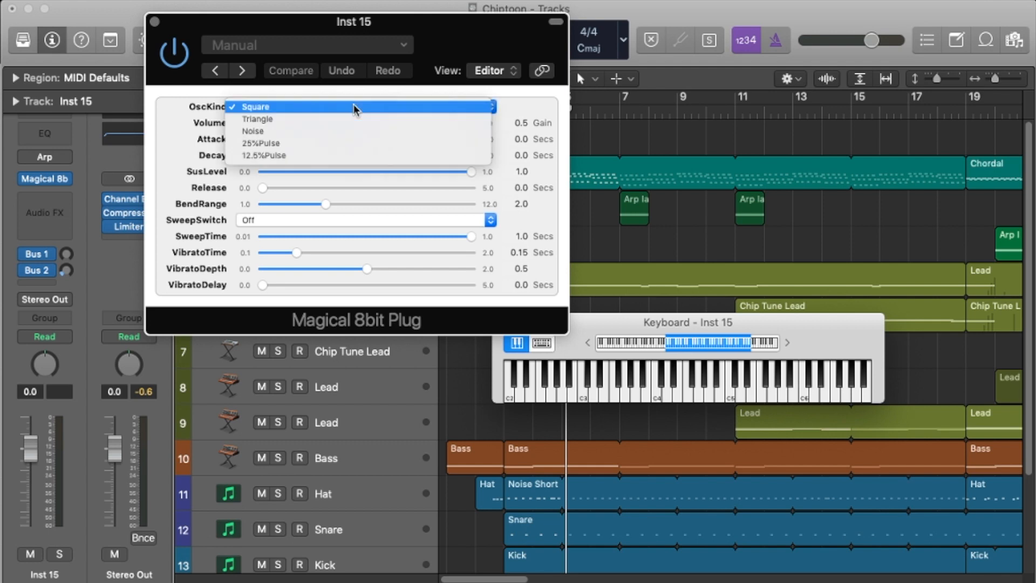
click(283, 111)
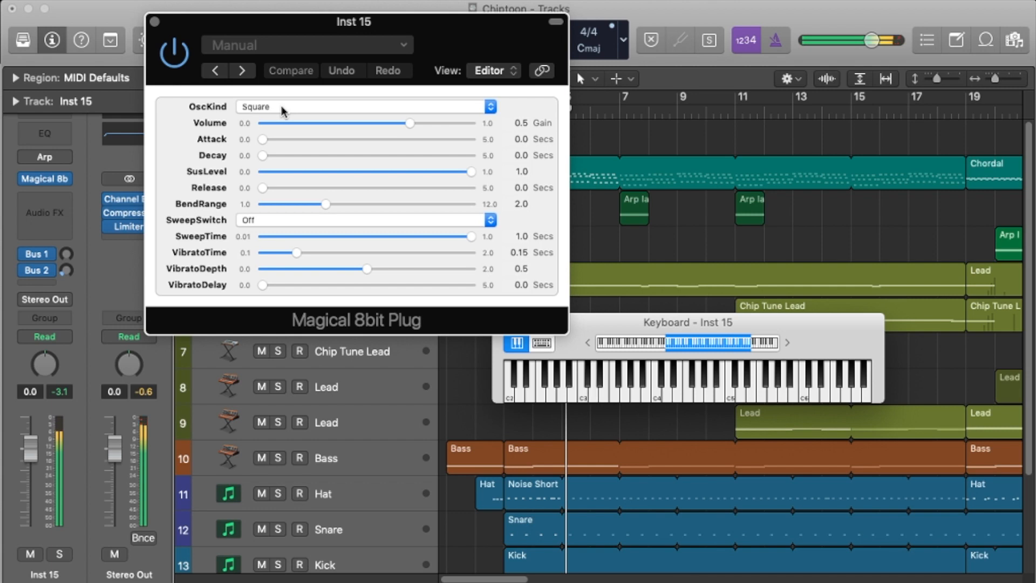
Step: Move the on-screen keyboard clear of the plug-in window and audition Triangle and Noise as the OscKind waveform
drag(680, 323, 801, 166)
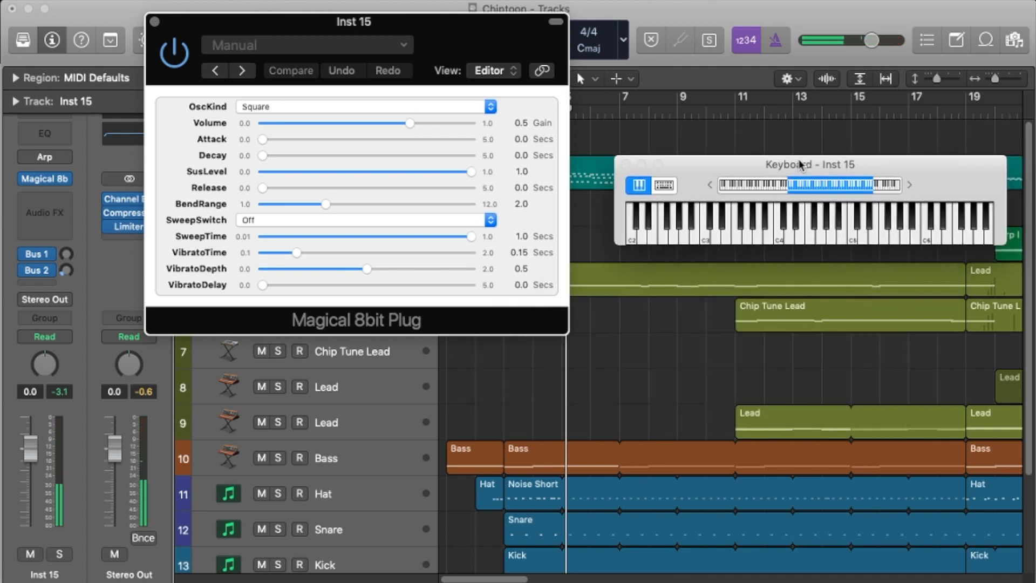
click(335, 107)
click(333, 119)
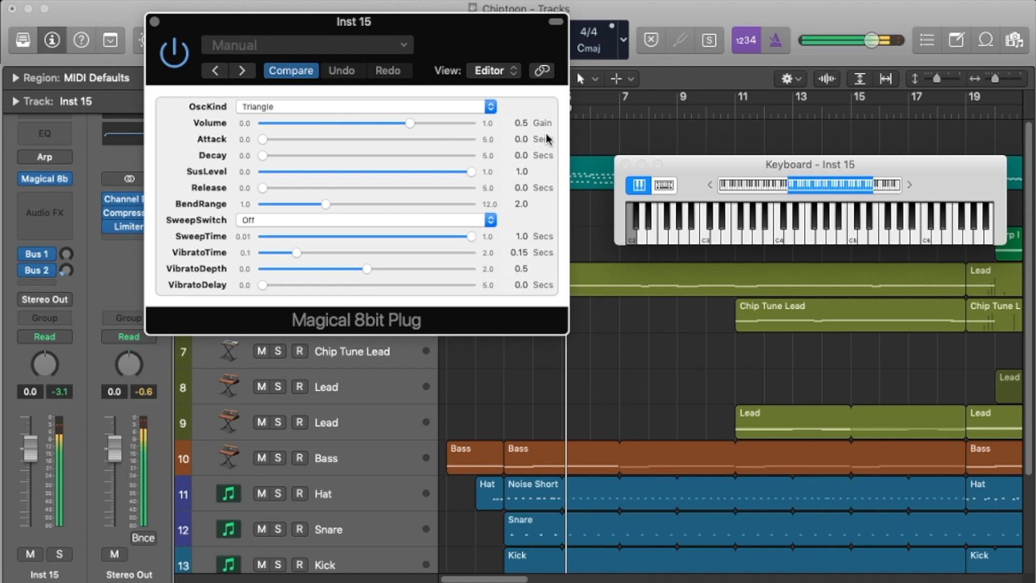
click(448, 107)
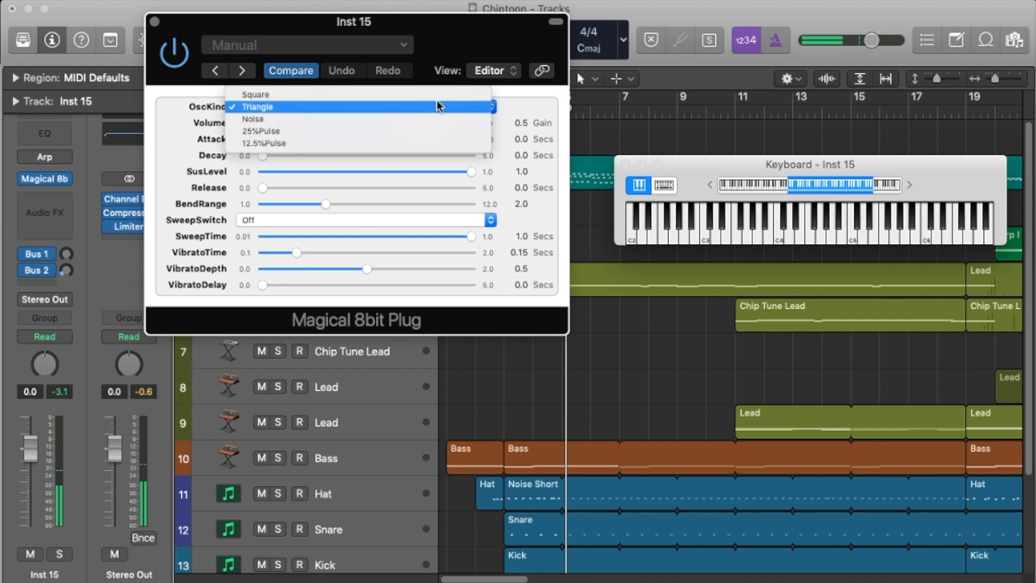
click(384, 120)
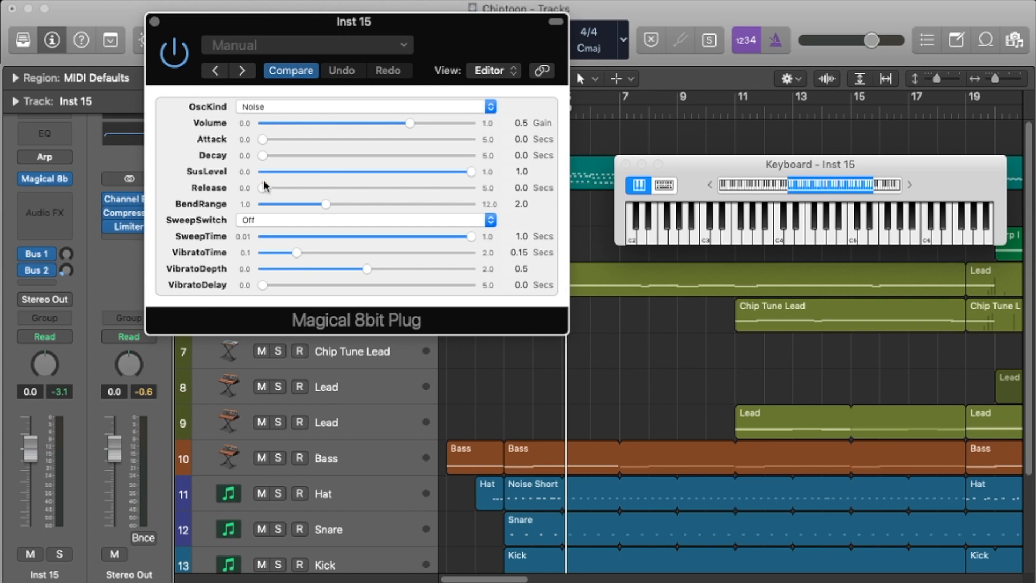
Step: Audition the 25%Pulse and 12.5%Pulse waveforms in OscKind and return it to Square
click(358, 110)
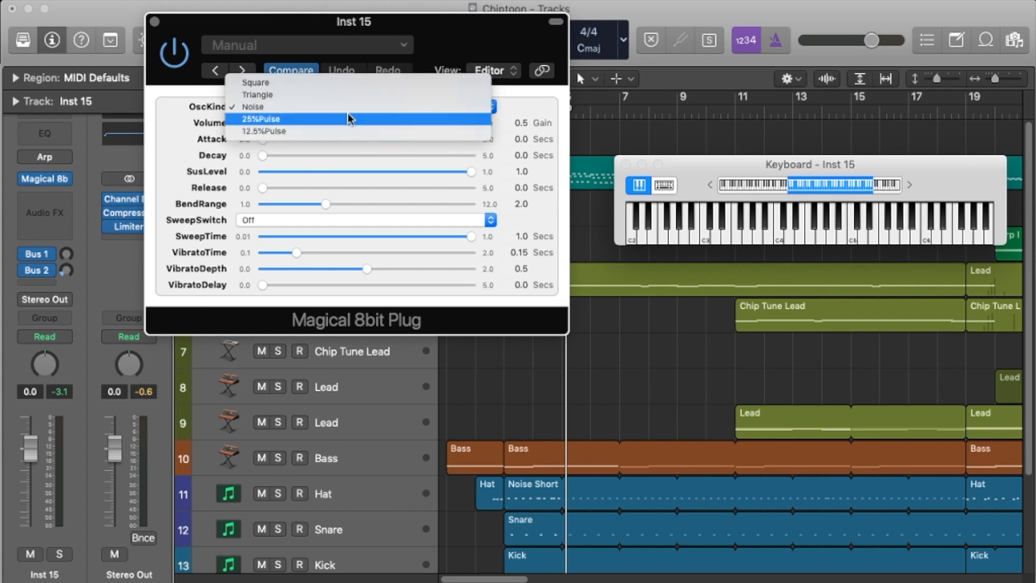
click(341, 121)
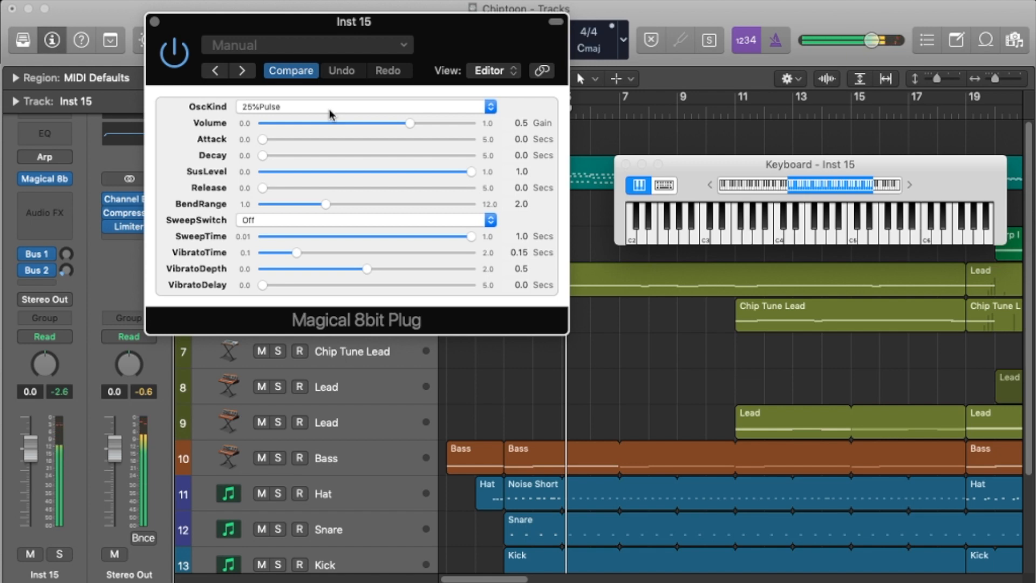
click(330, 112)
click(310, 126)
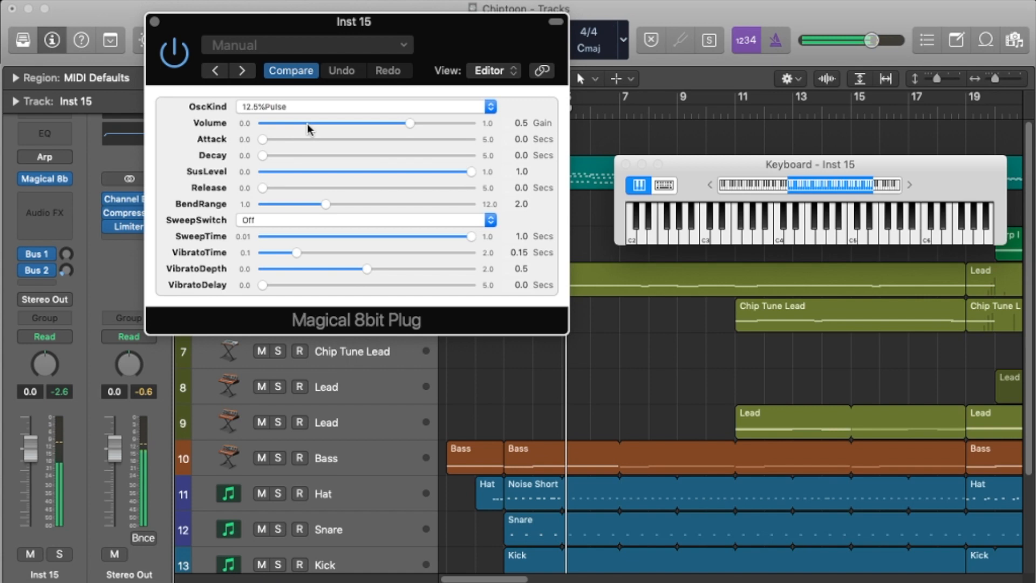
click(318, 106)
click(273, 57)
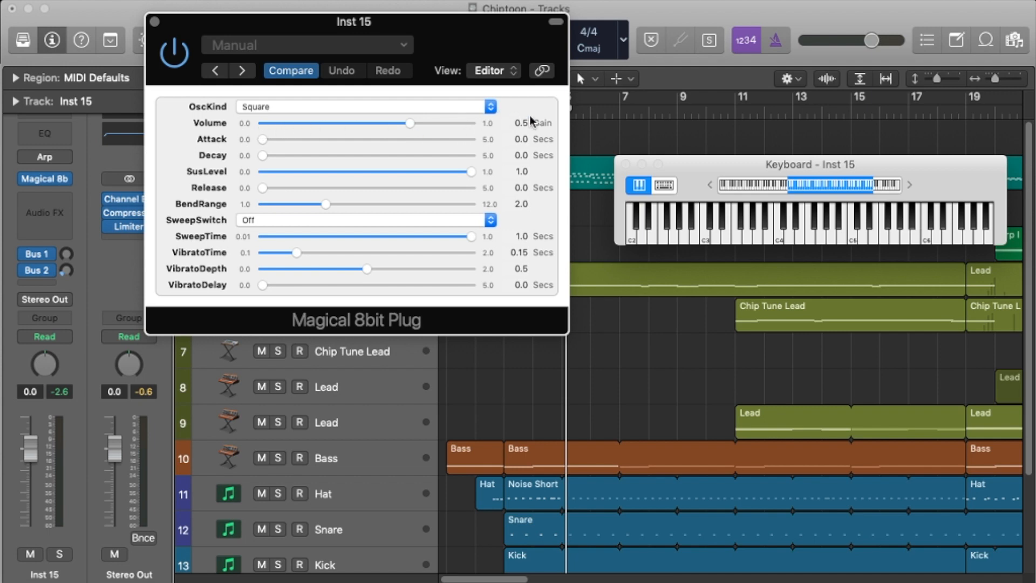
Step: Reposition the Magical 8bit Plug window beside the on-screen keyboard and play the C3 key with the Square waveform
drag(324, 22, 499, 38)
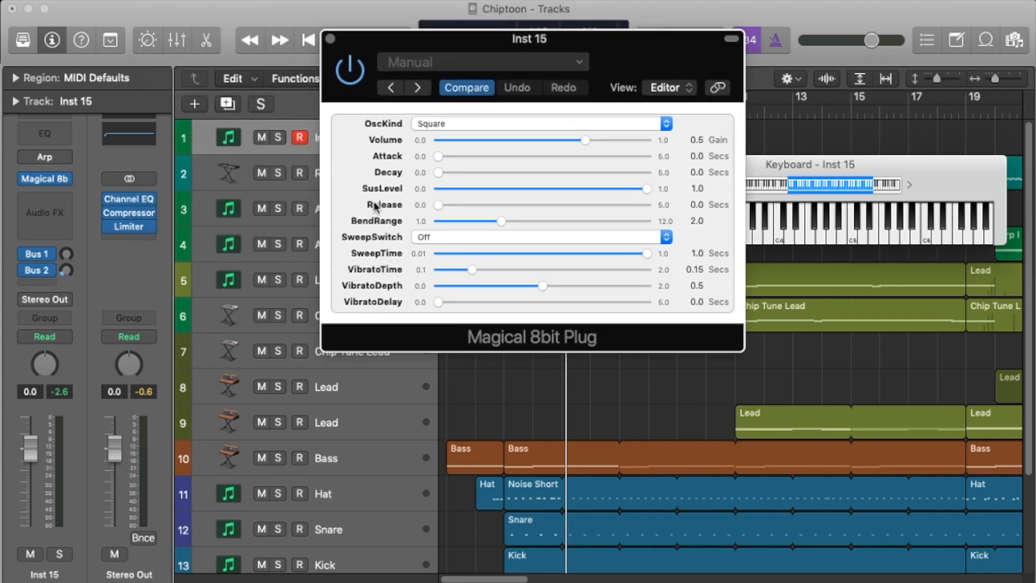
drag(653, 41, 492, 16)
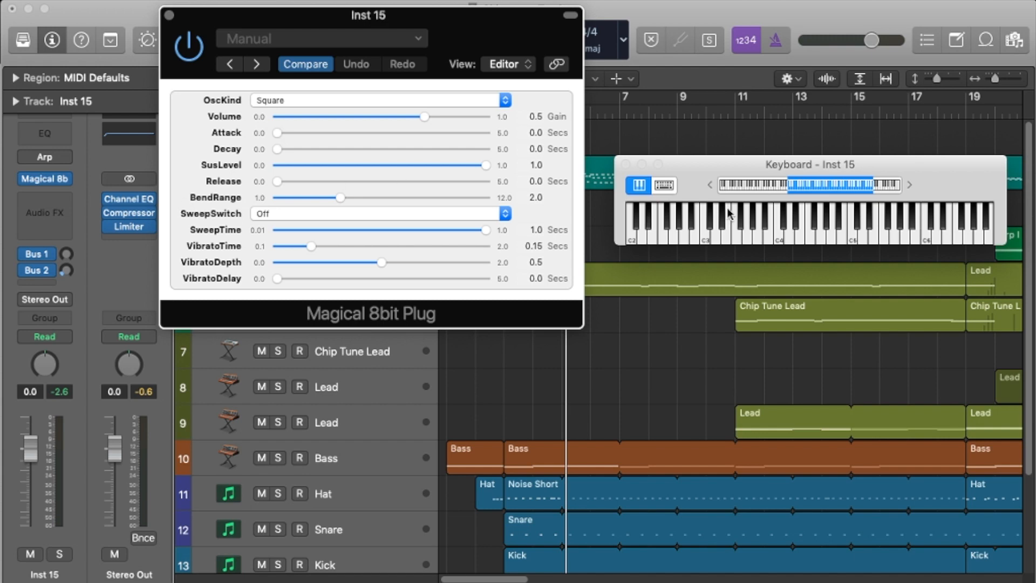
click(705, 237)
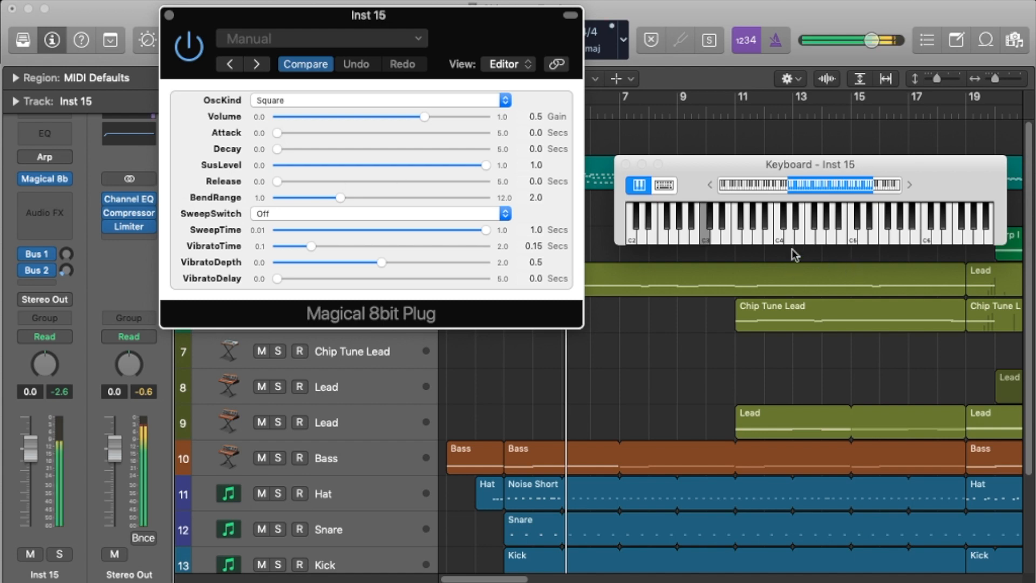
click(705, 241)
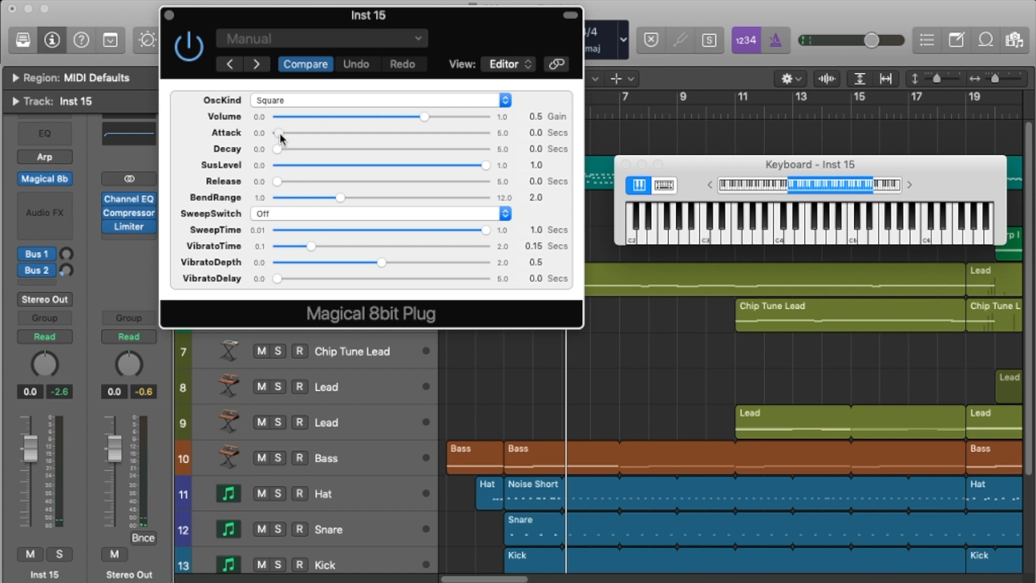
Step: Try Attack times of 0.017 and 1.13 seconds on the square wave and return Attack to 0.0
drag(279, 138, 290, 137)
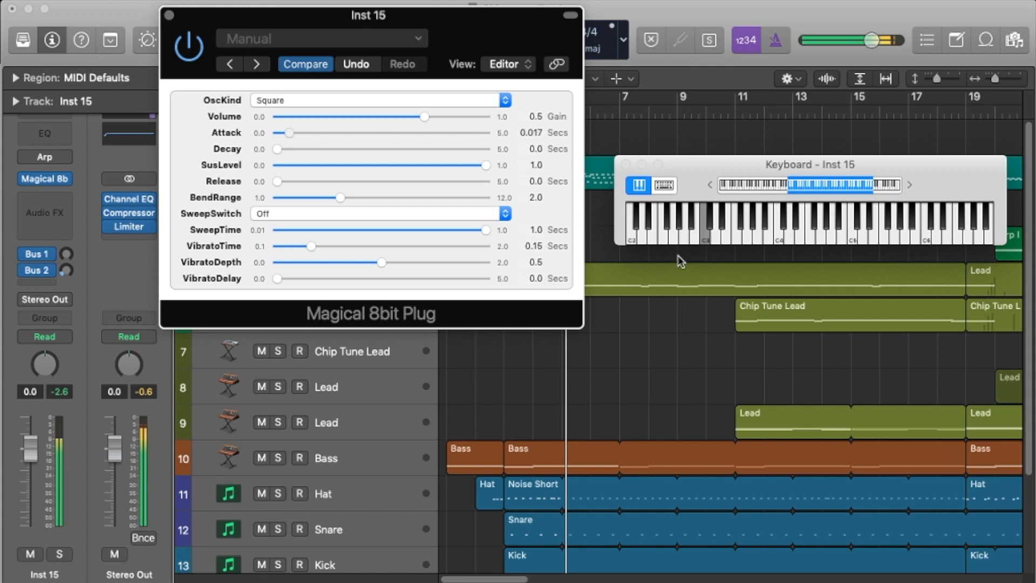
drag(292, 136, 375, 134)
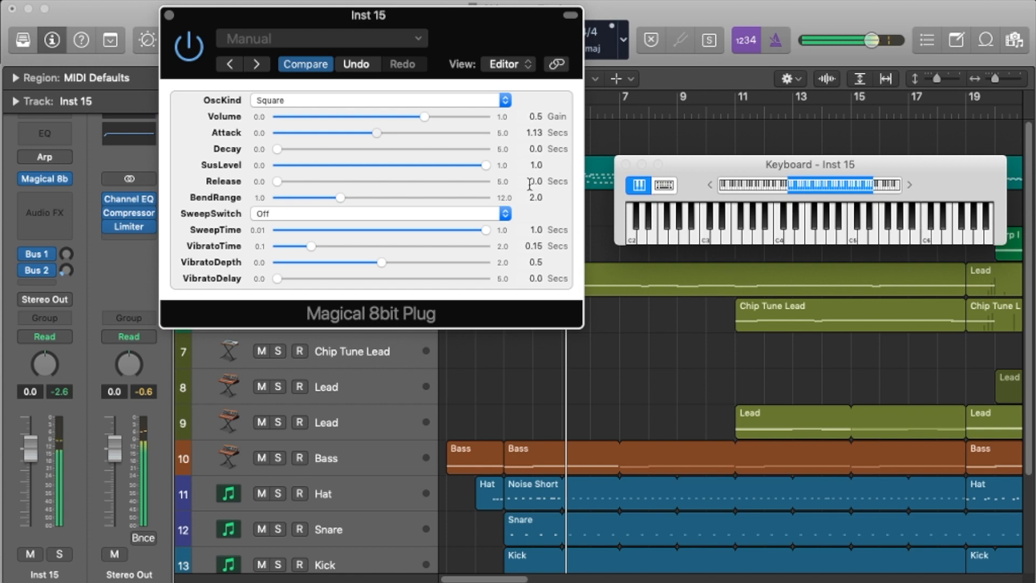
drag(374, 135, 247, 142)
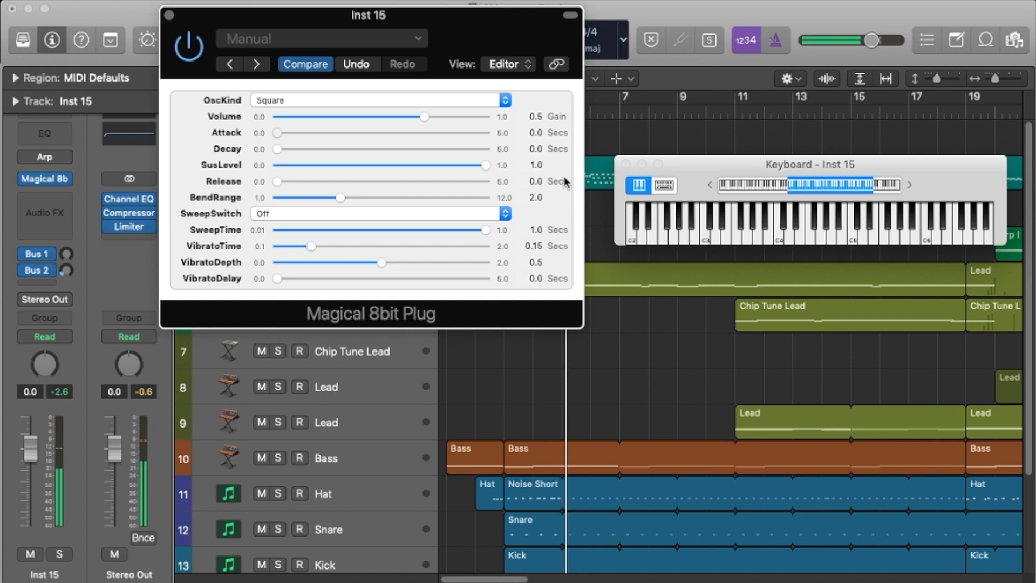
Step: Compare very short Attack times of 0.009, 0.014 and 0.013 seconds, and reset Attack to 0.0
click(292, 134)
drag(291, 135, 287, 133)
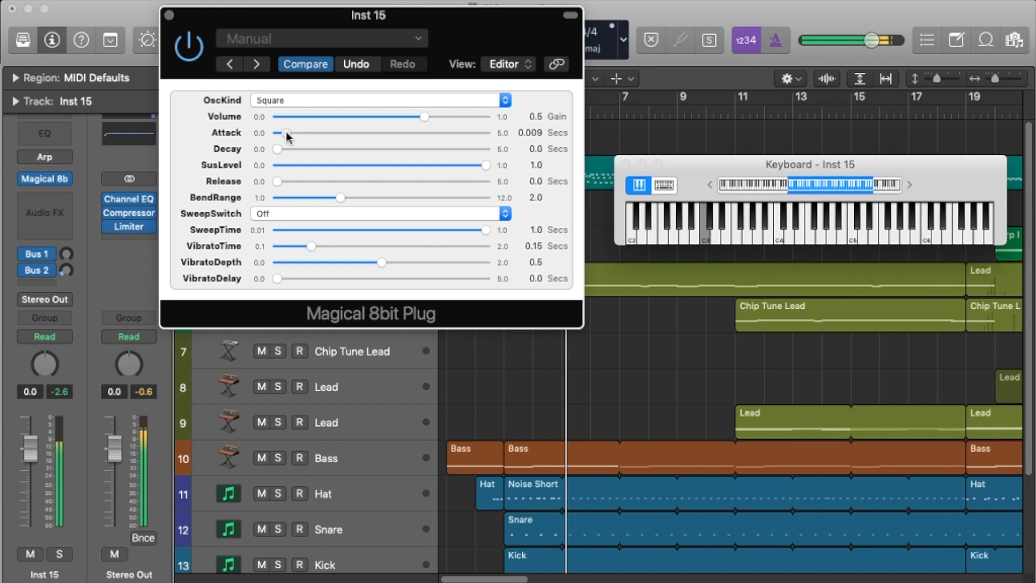
click(288, 135)
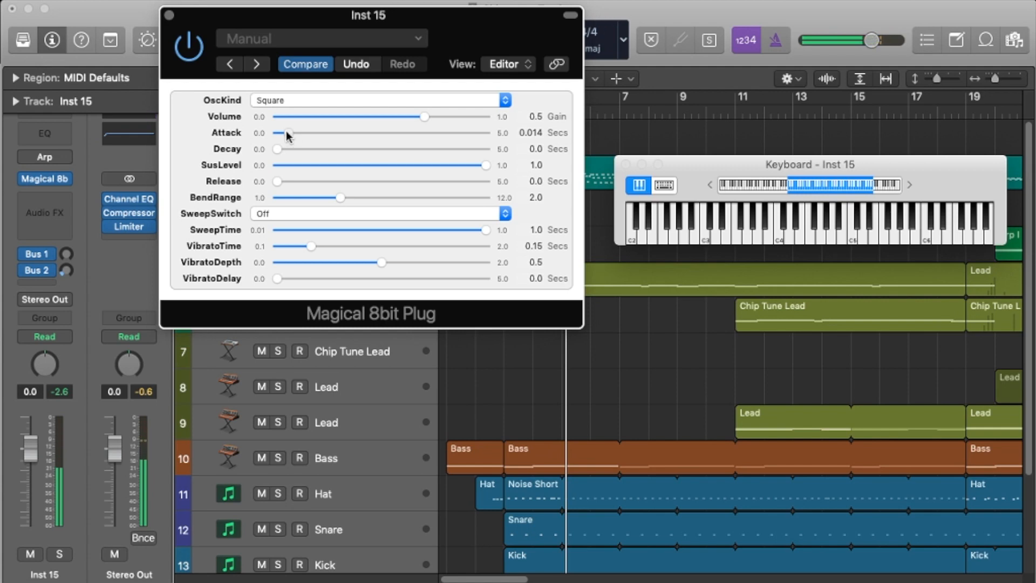
mouse_move(291, 139)
mouse_down()
mouse_move(365, 136)
mouse_move(456, 155)
mouse_move(379, 143)
mouse_move(331, 156)
mouse_move(335, 137)
mouse_move(287, 138)
mouse_up()
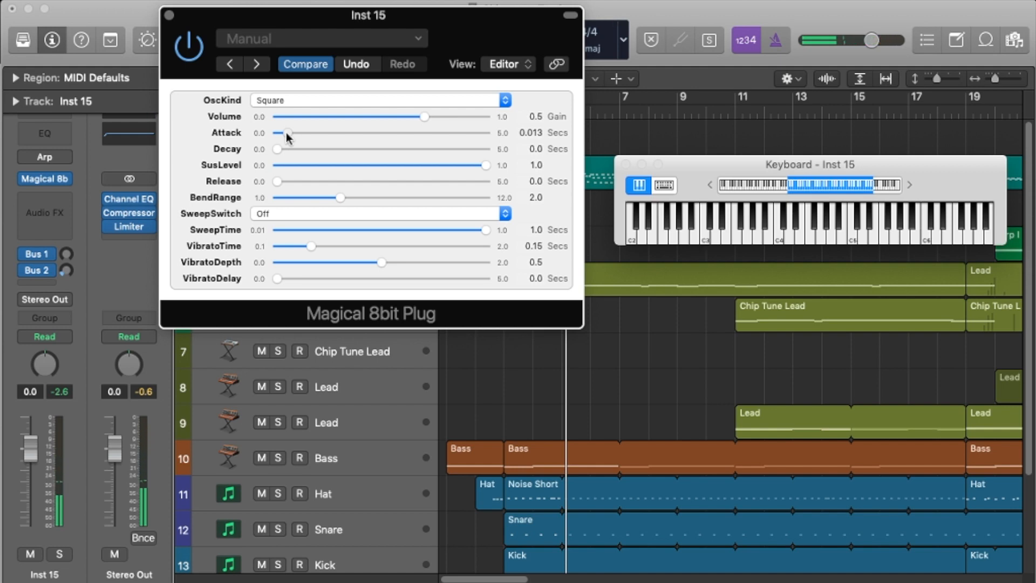
drag(287, 138, 277, 159)
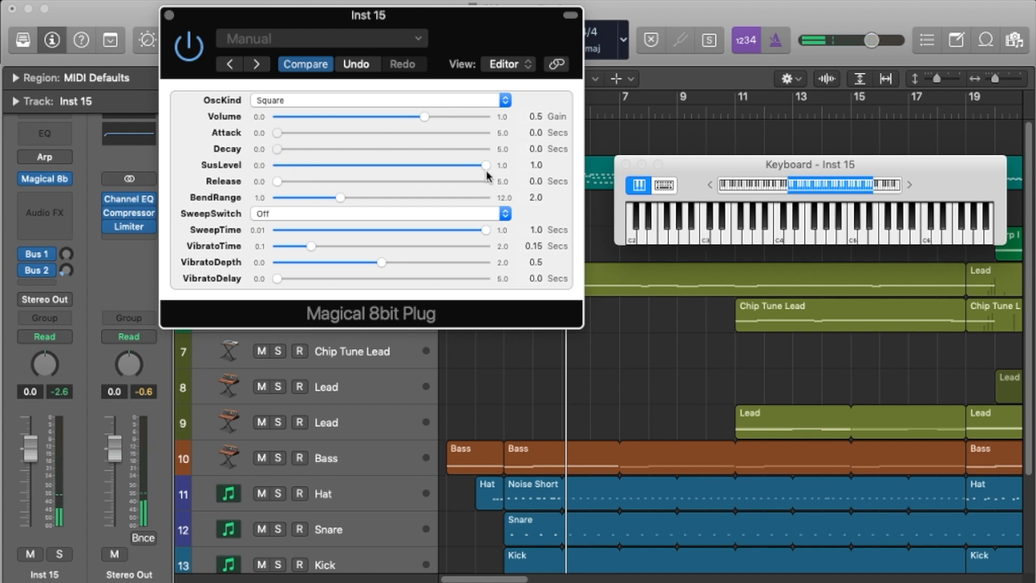
Step: Set Decay to 0.13 seconds and SusLevel to 0.334, and lengthen Decay to 0.557 seconds
drag(278, 149, 308, 151)
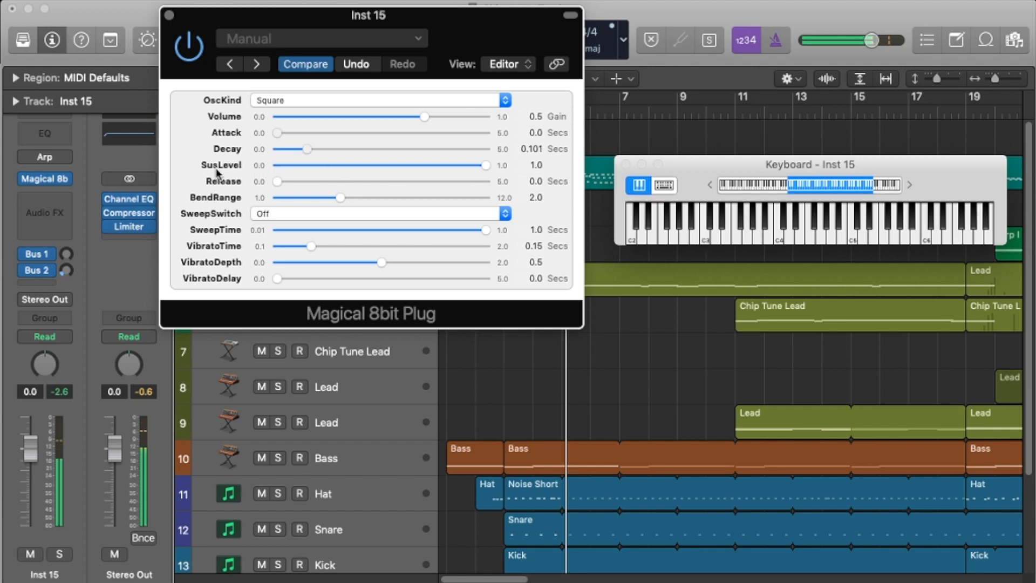
mouse_move(308, 151)
mouse_down()
mouse_move(265, 156)
mouse_move(342, 155)
mouse_move(300, 162)
mouse_move(312, 163)
mouse_up()
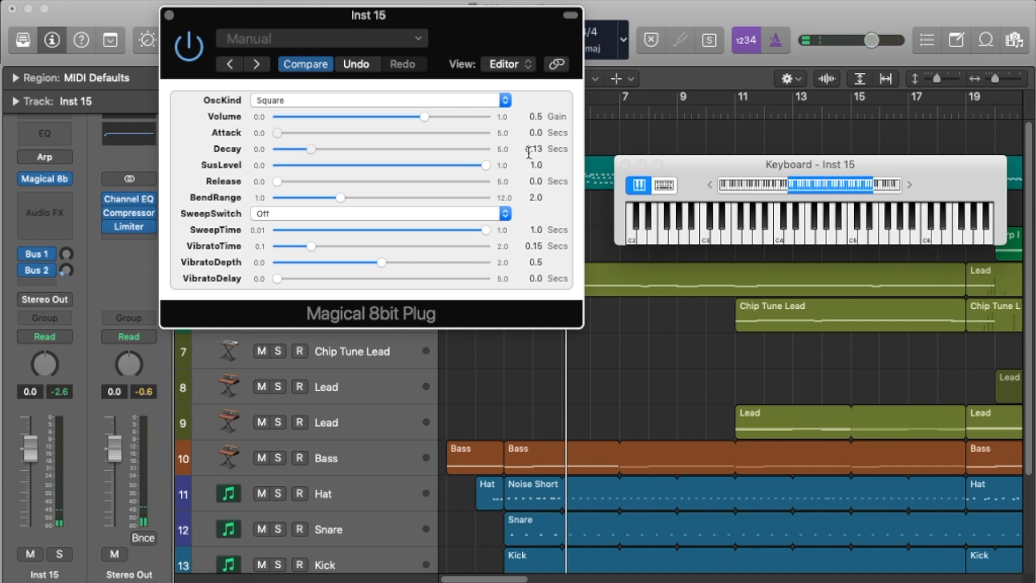
drag(488, 167, 398, 174)
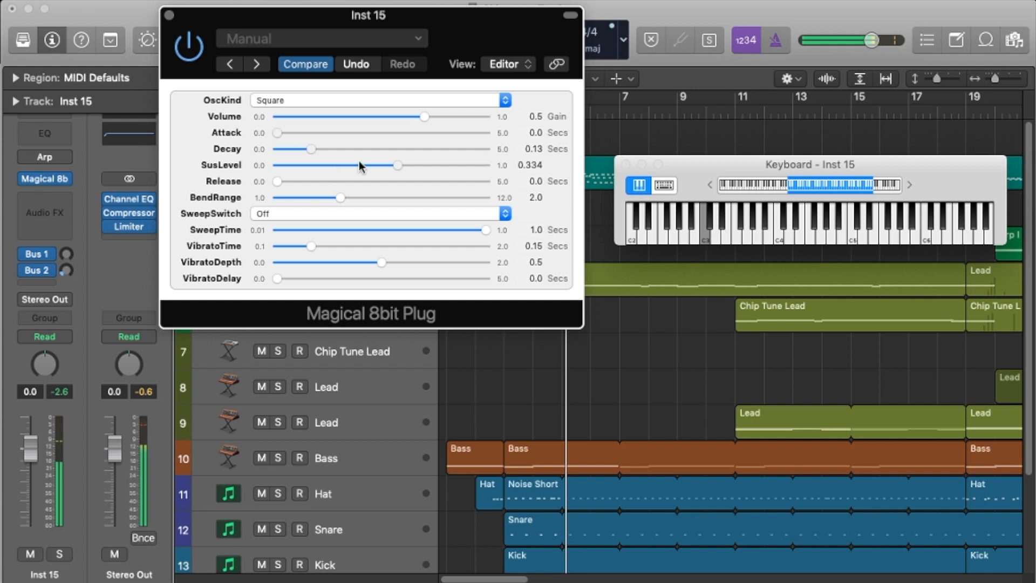
drag(312, 150, 348, 153)
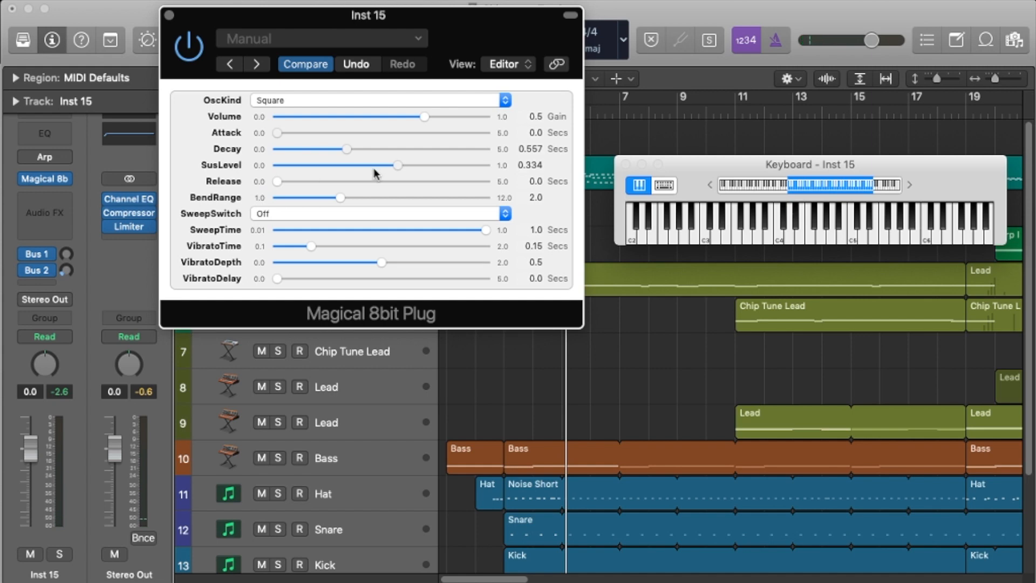
Step: Compare full SusLevel 1.0 at a Decay of 0.65 seconds with SusLevel 0.434, and shorten Decay to 0.11 seconds
drag(399, 165, 596, 168)
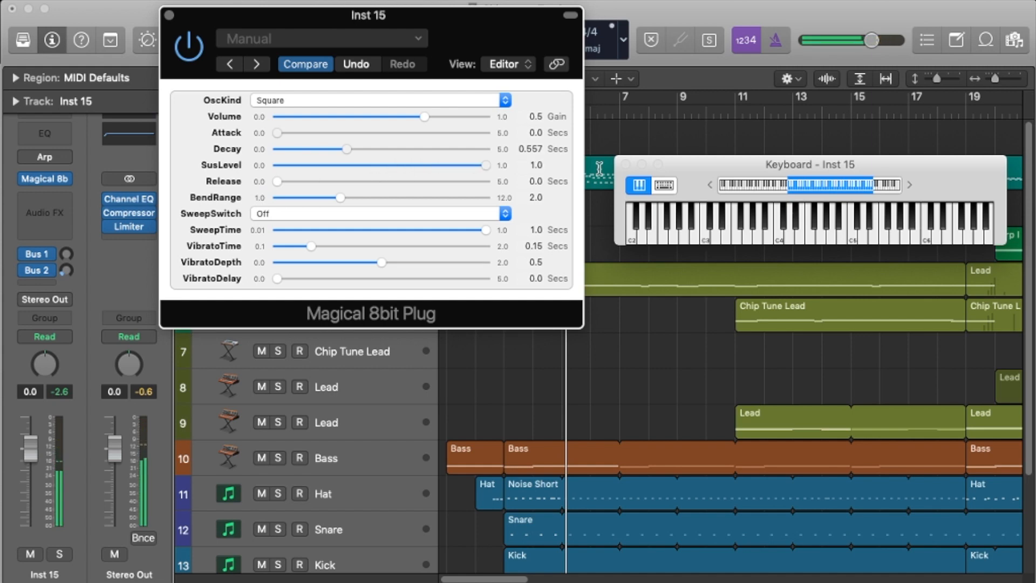
mouse_move(347, 148)
mouse_down()
mouse_move(429, 154)
mouse_move(354, 157)
mouse_up()
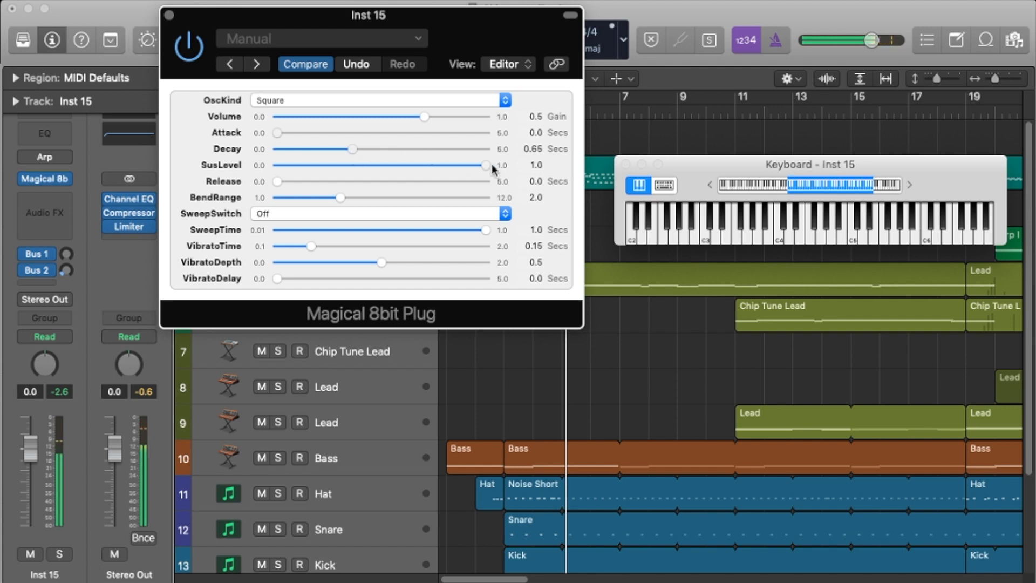
drag(482, 169, 414, 169)
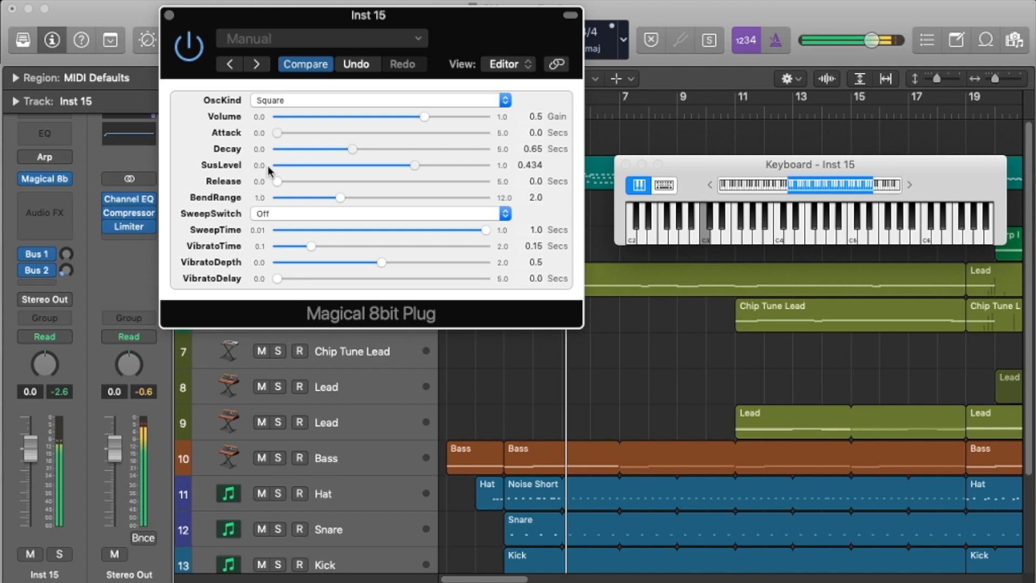
drag(352, 149, 308, 149)
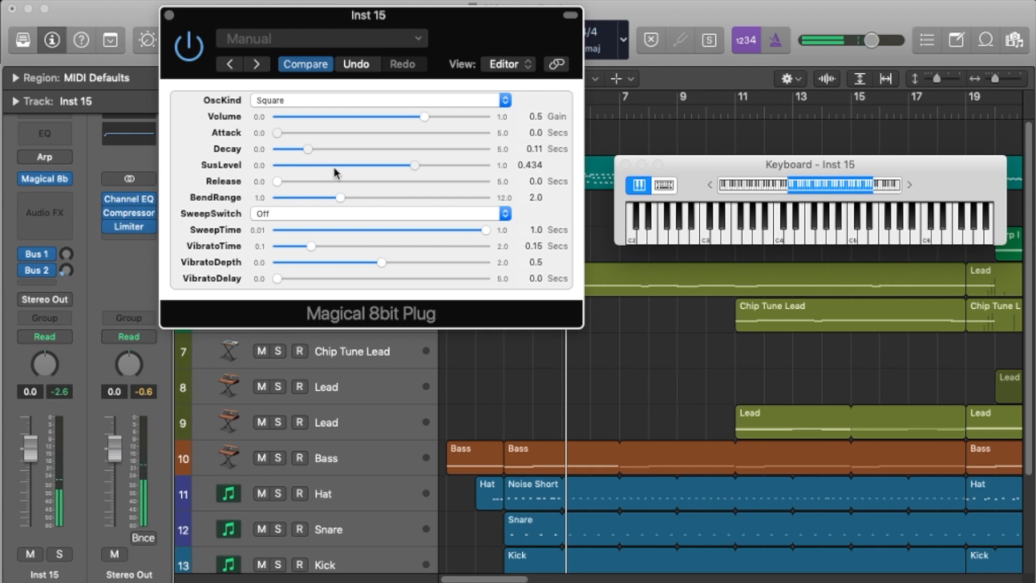
Step: Try Attack at 0.009 seconds, Decay at 0.117 seconds and SusLevel at 0.619, and reset them to 0.0, 0.0 and 1.0
drag(278, 136, 303, 153)
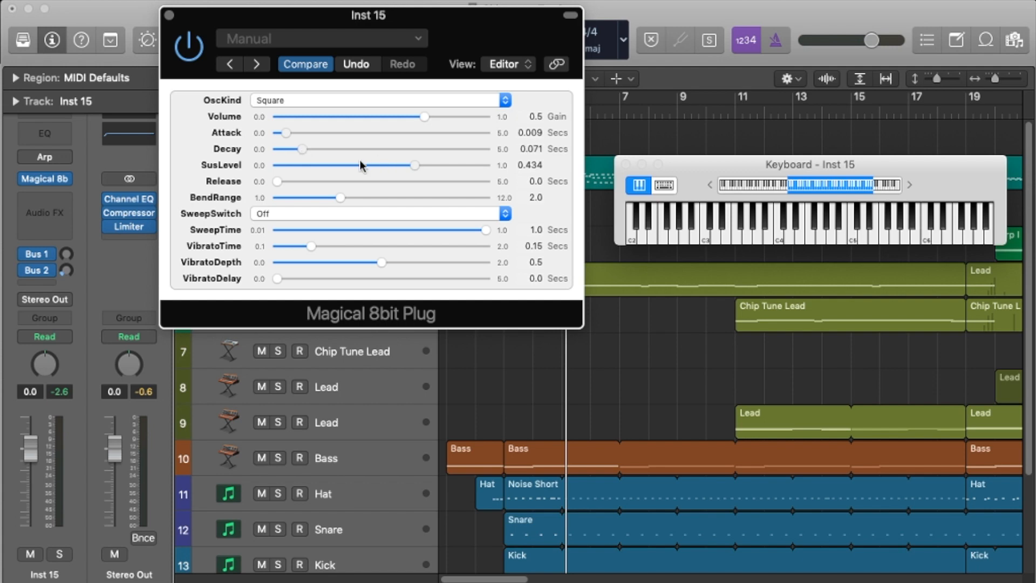
drag(310, 153, 312, 154)
drag(416, 167, 441, 172)
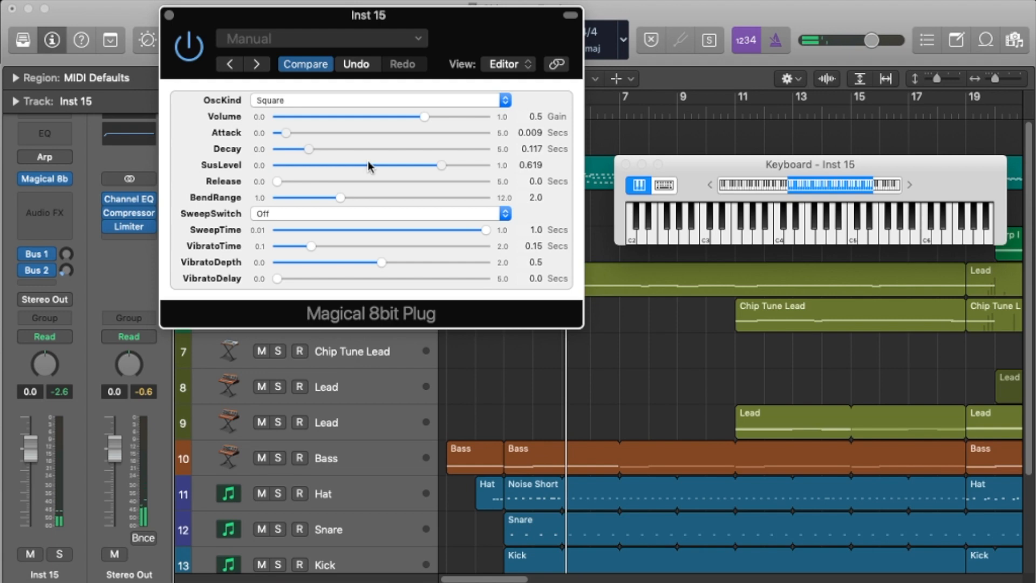
drag(453, 174, 488, 165)
drag(308, 149, 258, 139)
Step: Set Release to 0.114 seconds, try a BendRange of 3.04, and return BendRange to its 1.0 minimum
mouse_move(281, 185)
mouse_down()
mouse_move(356, 199)
mouse_move(274, 199)
mouse_up()
click(726, 242)
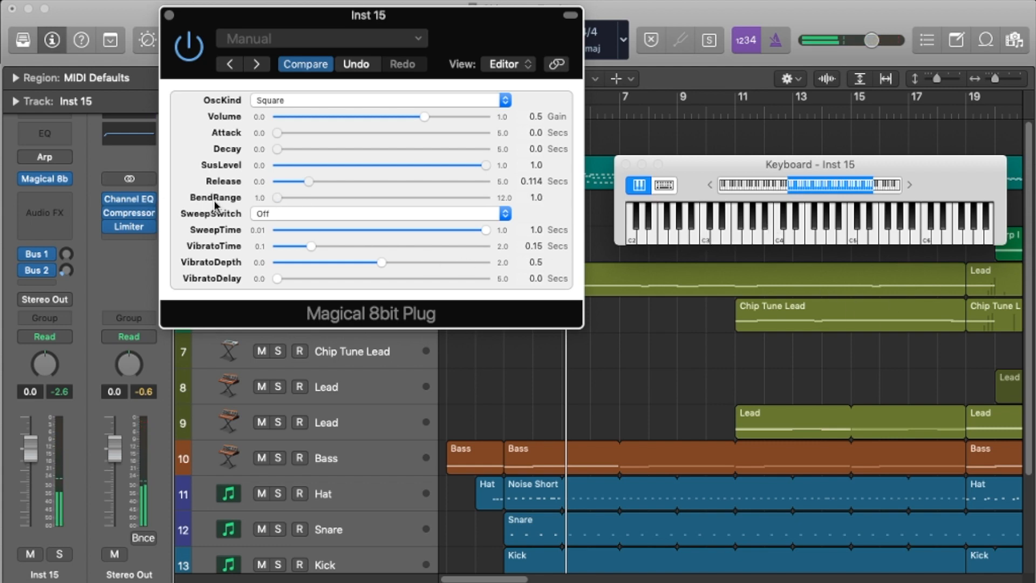
drag(288, 200, 368, 206)
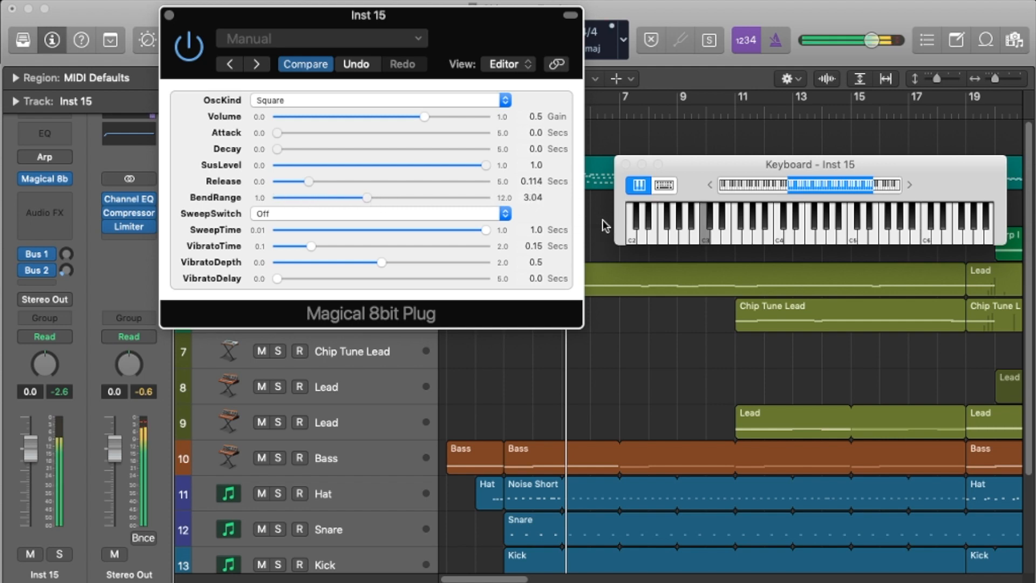
drag(367, 198, 220, 221)
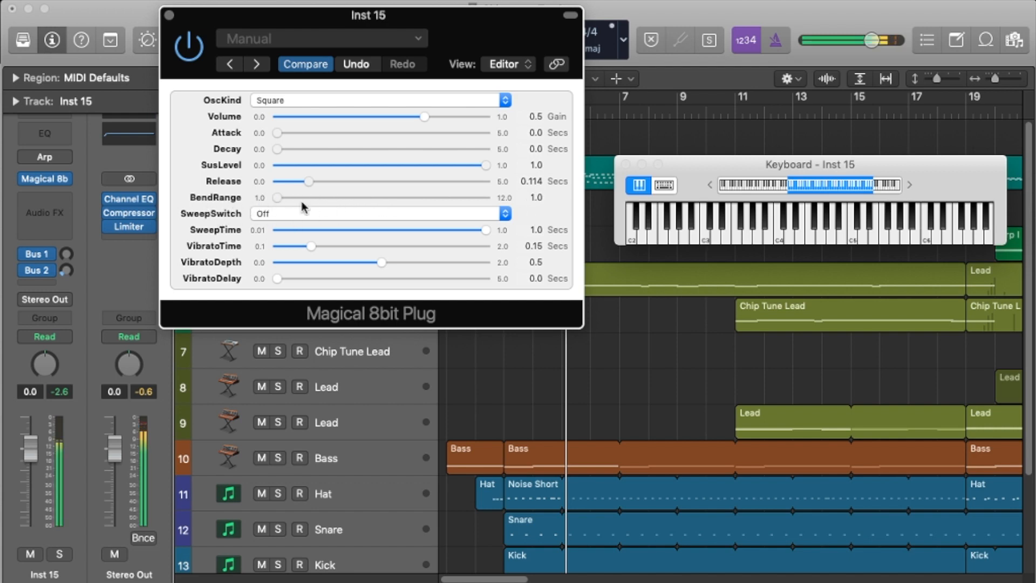
Step: Compare Release times of 1.171, 0.075 and 0.0 seconds, and set Release to 0.069 seconds
drag(309, 182, 379, 189)
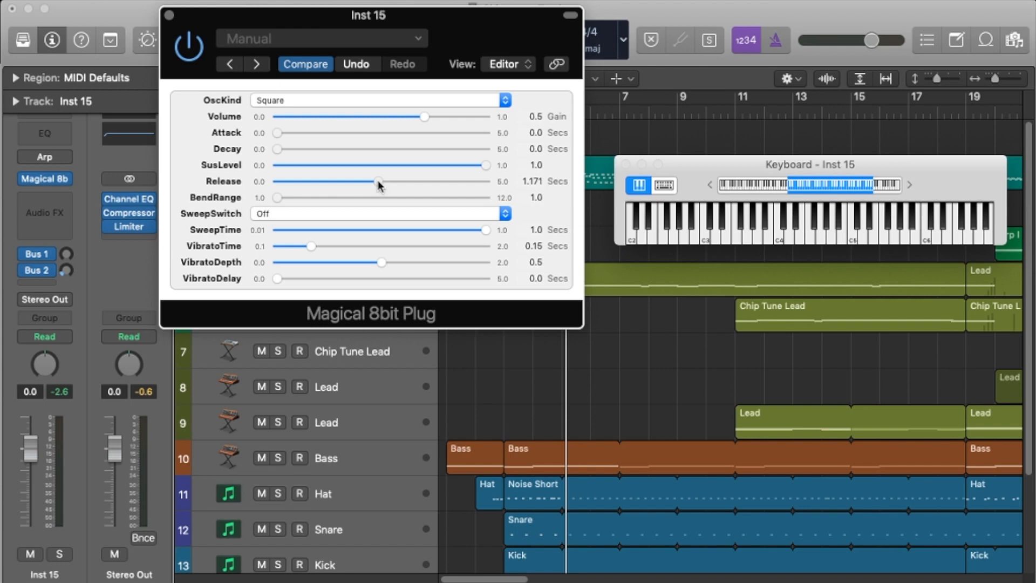
drag(378, 187, 303, 185)
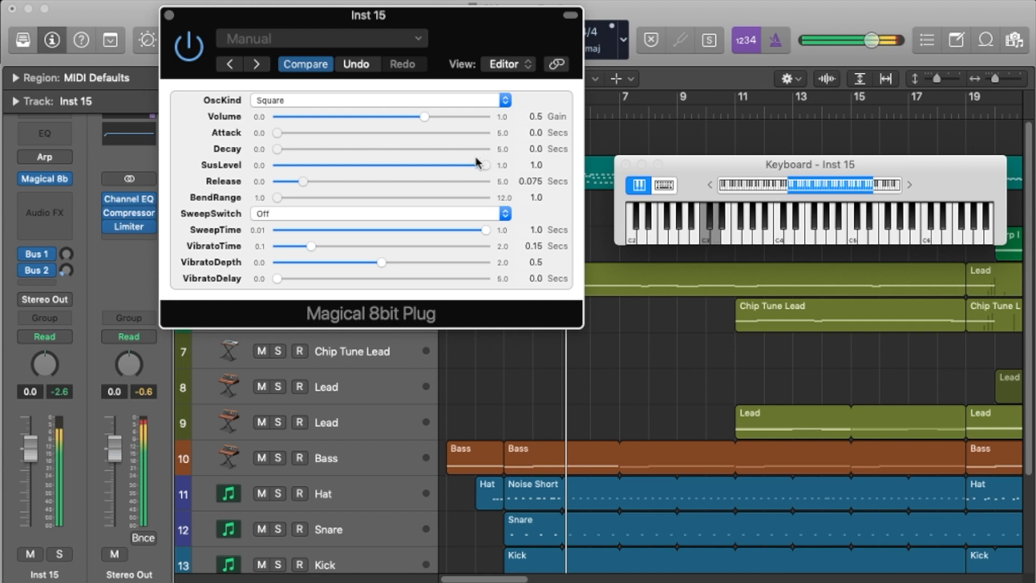
drag(324, 184, 275, 184)
drag(277, 182, 301, 182)
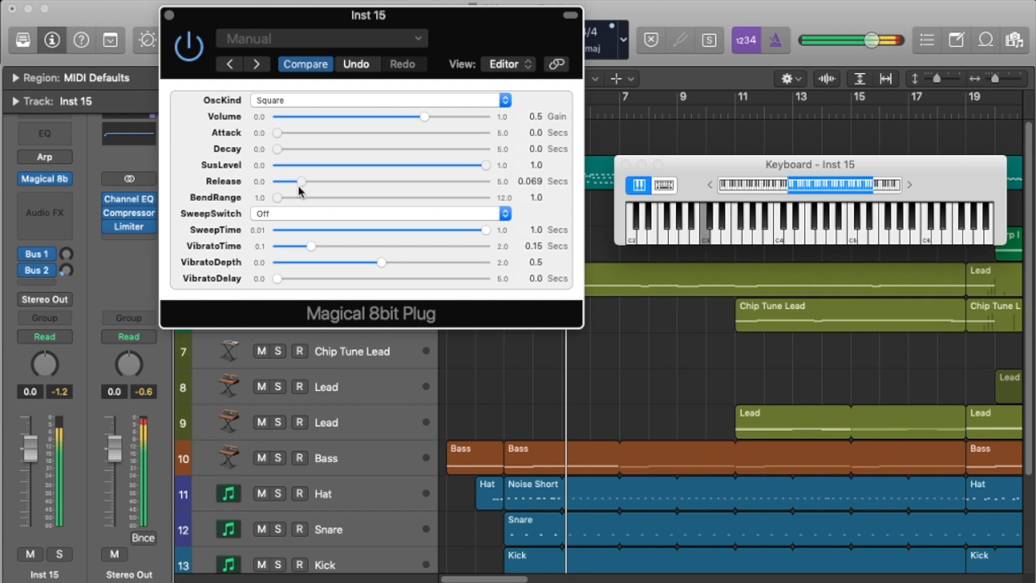
Step: Try Attack at 0.009 seconds, Decay at 0.095 seconds, SusLevel at 0.641 and Release at 0.067 seconds on the Square waveform
mouse_move(302, 182)
mouse_down()
mouse_move(321, 184)
mouse_move(300, 188)
mouse_up()
drag(282, 131, 296, 153)
click(445, 167)
drag(446, 170, 444, 170)
drag(294, 152, 303, 186)
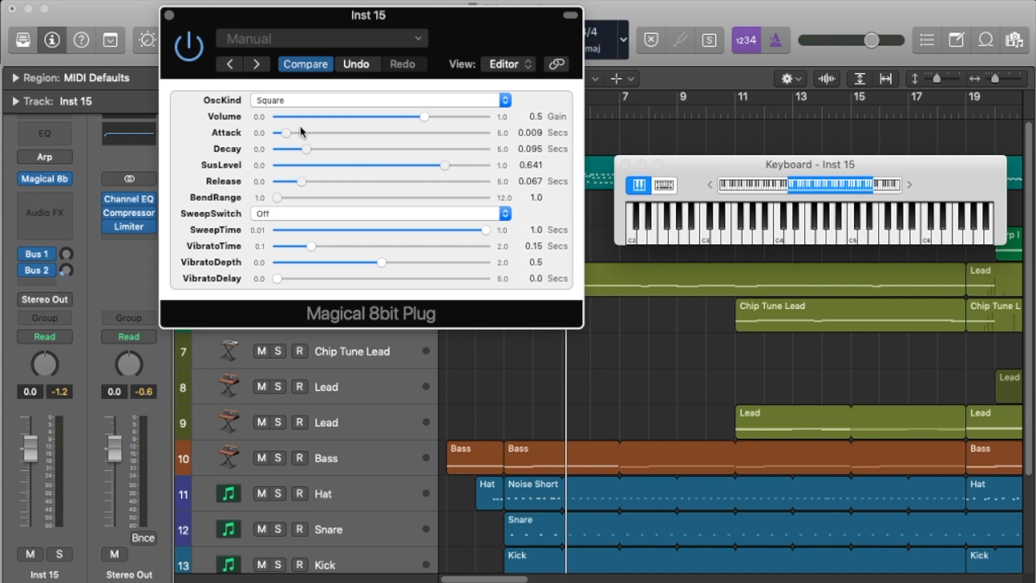
Step: Reset Attack, Decay and Release to 0.0 seconds and SusLevel to 1.0, leaving BendRange at its 1.0 minimum
drag(301, 133, 278, 135)
click(274, 150)
drag(444, 165, 487, 166)
drag(301, 181, 273, 183)
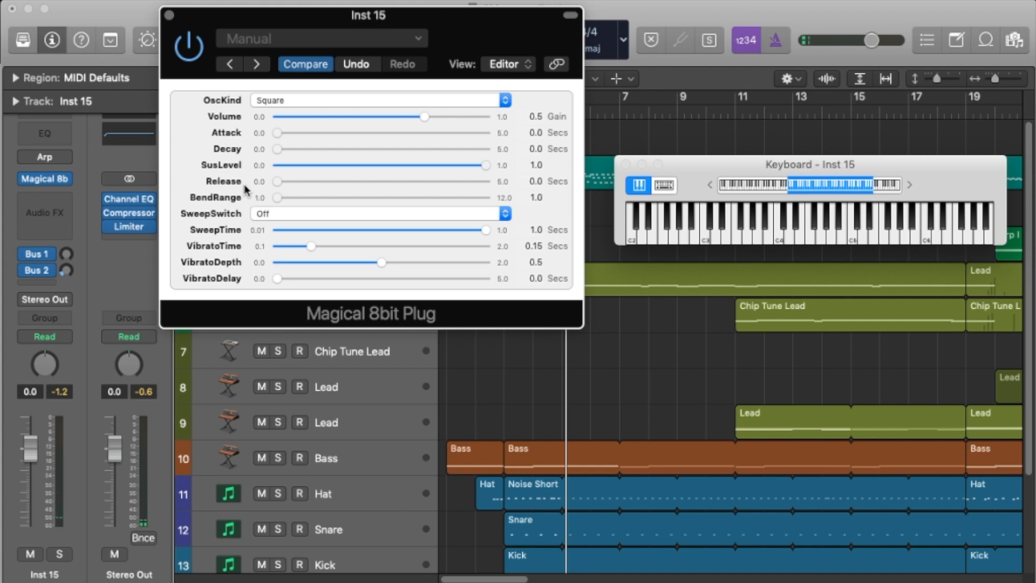
drag(265, 199, 122, 235)
Step: Compare the Negative and Positive SweepSwitch settings with SweepTime at 1.0 seconds
click(270, 221)
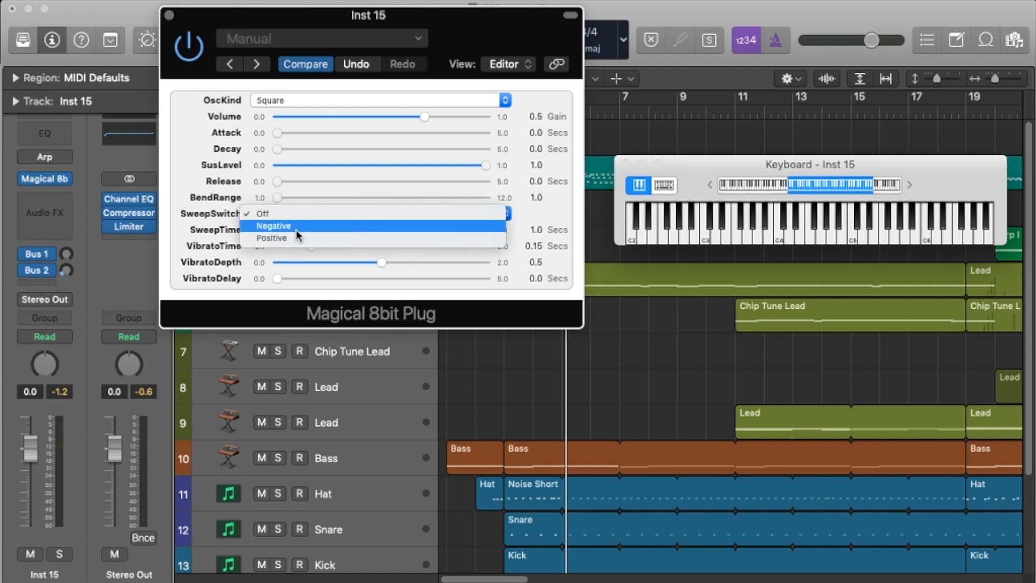
click(296, 230)
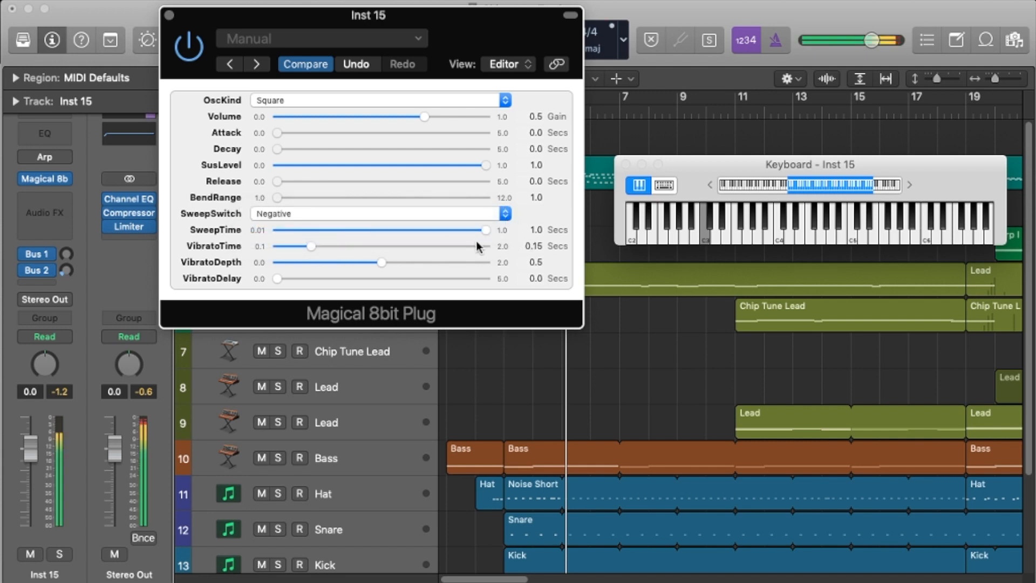
click(378, 216)
click(304, 230)
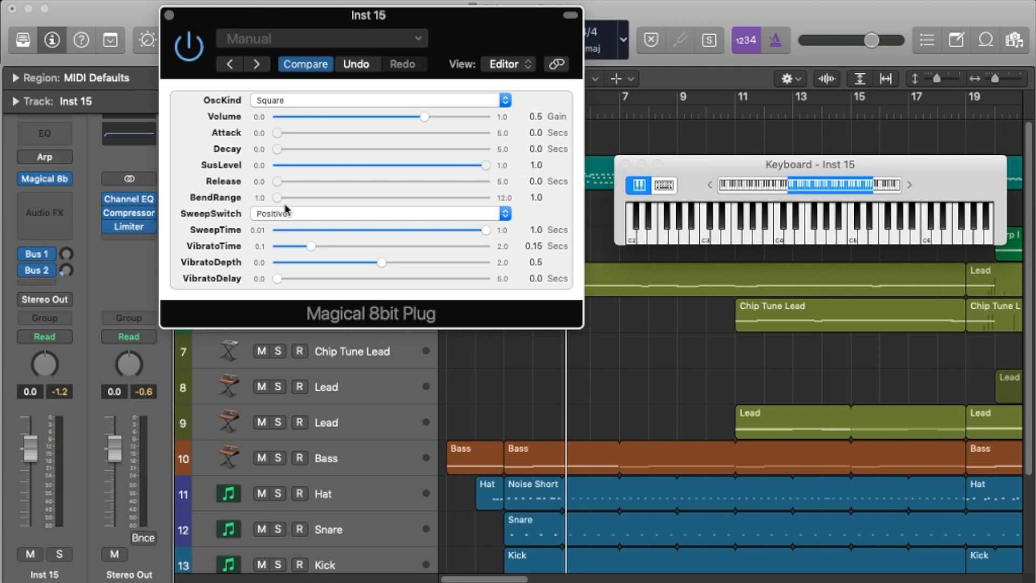
drag(484, 231, 537, 230)
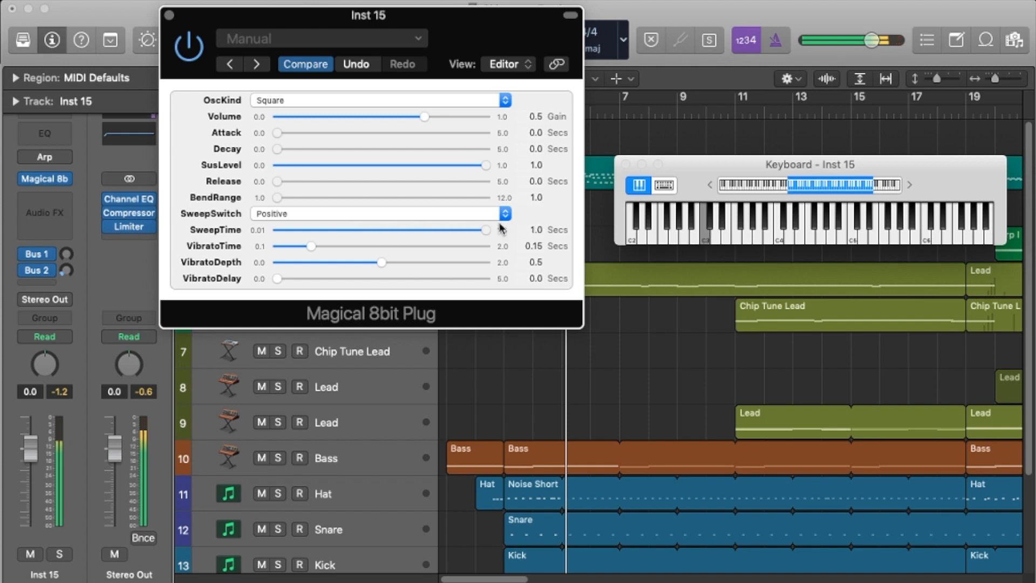
Step: Switch SweepSwitch back to Negative and try short SweepTime values of 0.023 and 0.025 seconds
click(496, 218)
click(383, 214)
click(361, 213)
click(353, 204)
click(301, 231)
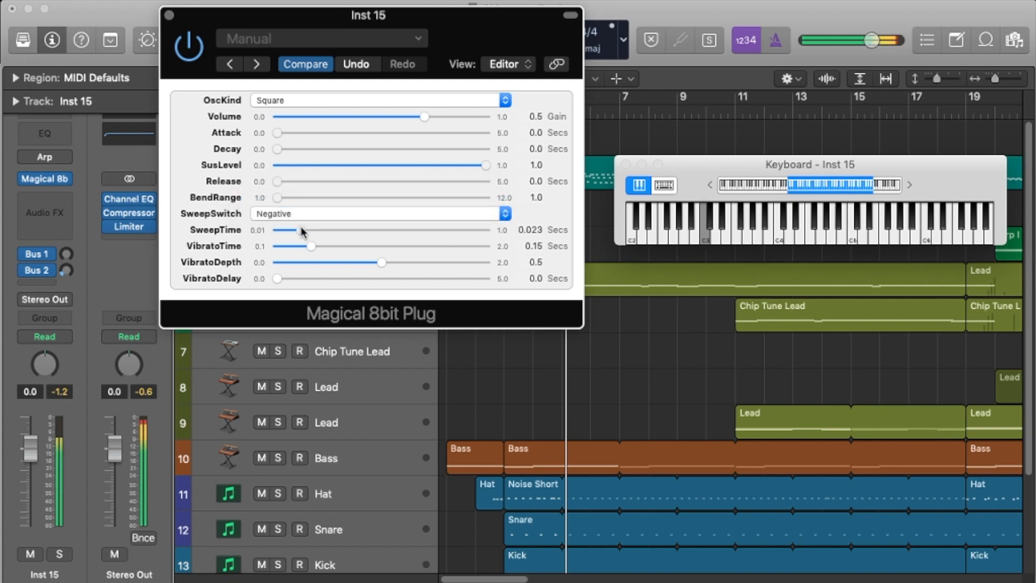
drag(328, 232, 303, 232)
Step: Set SweepSwitch to Positive and shorten SweepTime to 0.012 seconds
click(314, 215)
click(301, 227)
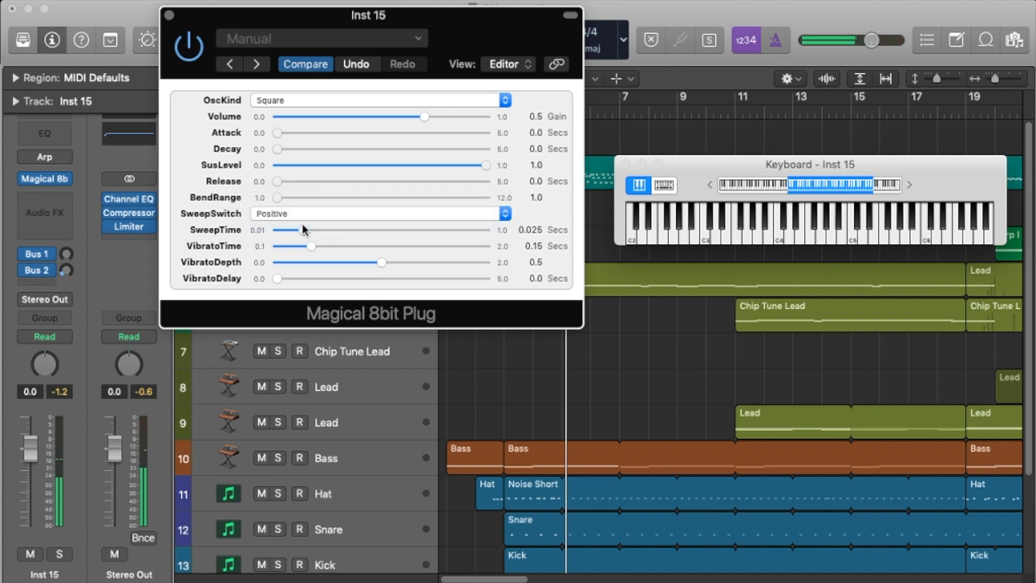
drag(304, 231, 288, 236)
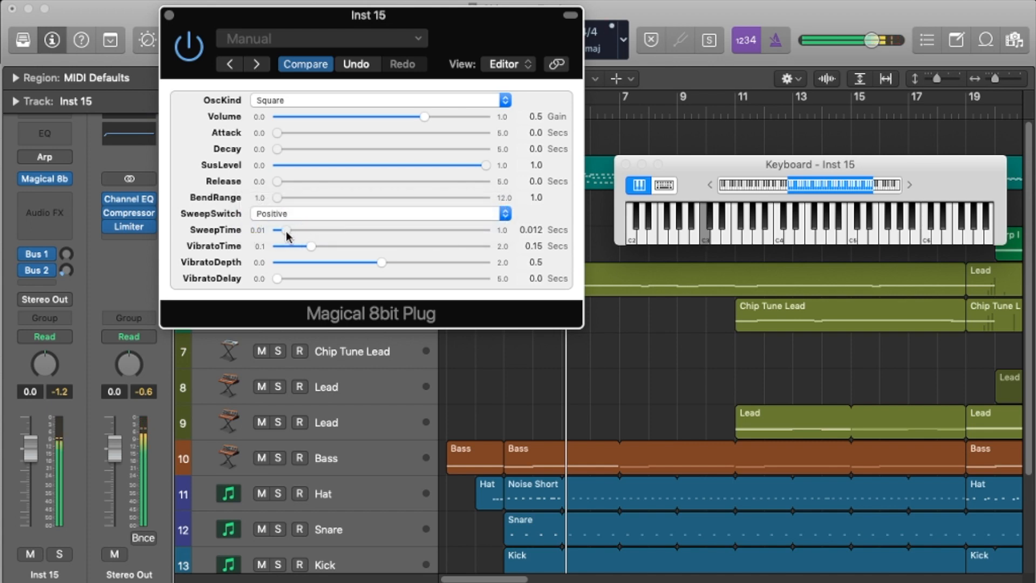
Step: Return SweepTime to 1.0 seconds and turn SweepSwitch Off
drag(289, 231, 591, 252)
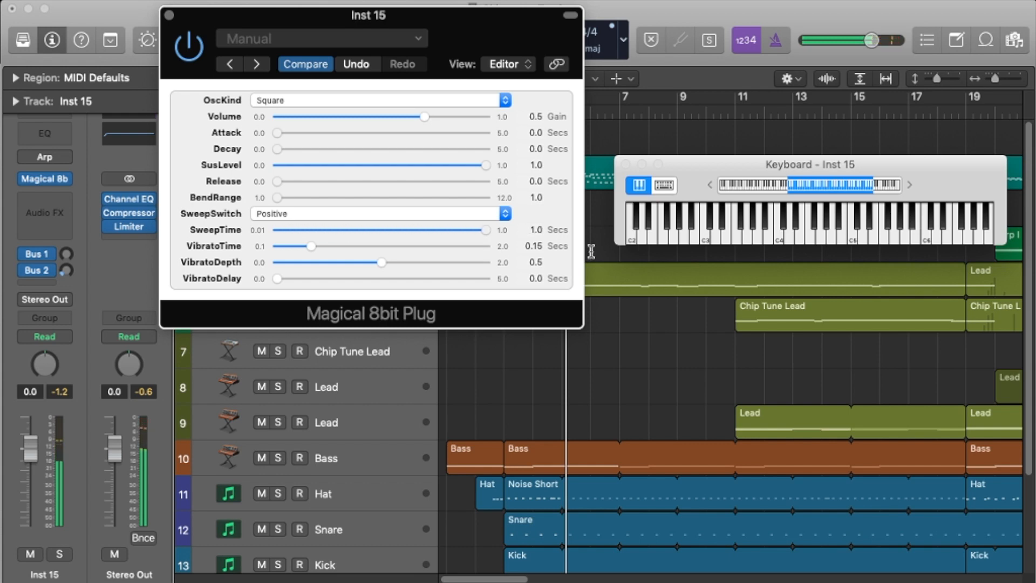
click(375, 214)
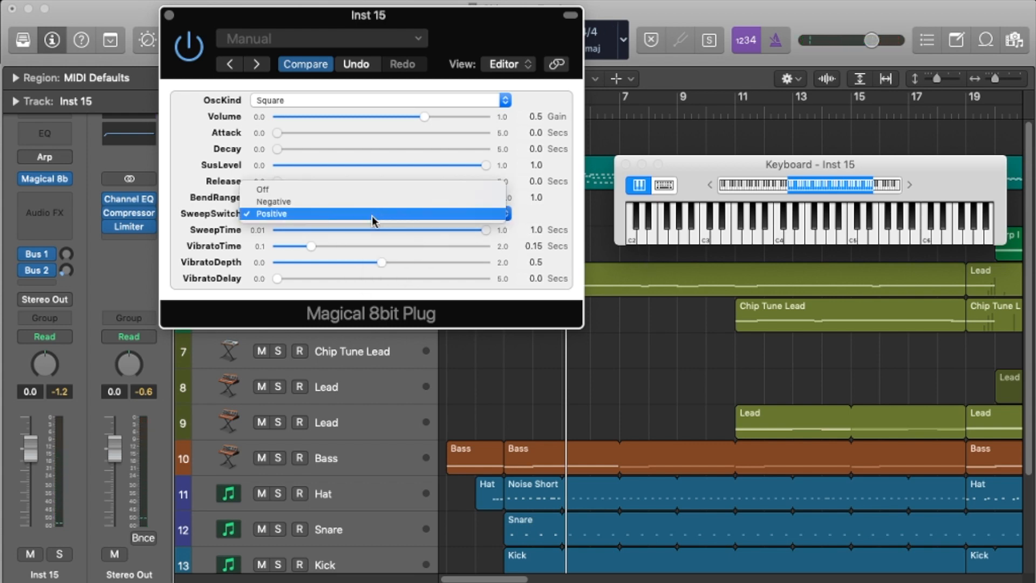
click(271, 191)
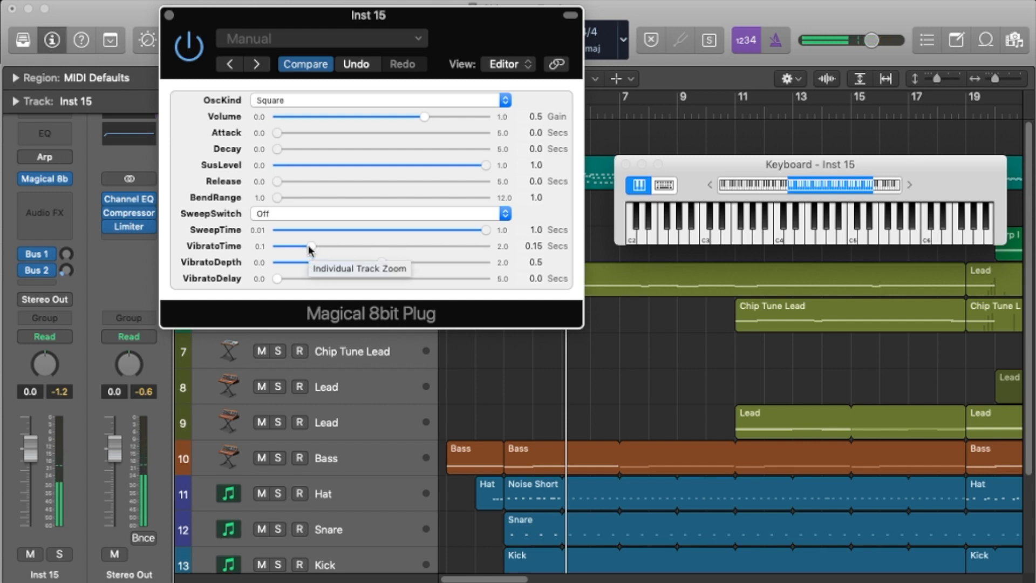
Step: Try VibratoTime at 0.687 seconds and VibratoDepth at 1.724, settling on 0.18 seconds and 0.451 respectively
drag(310, 248, 393, 257)
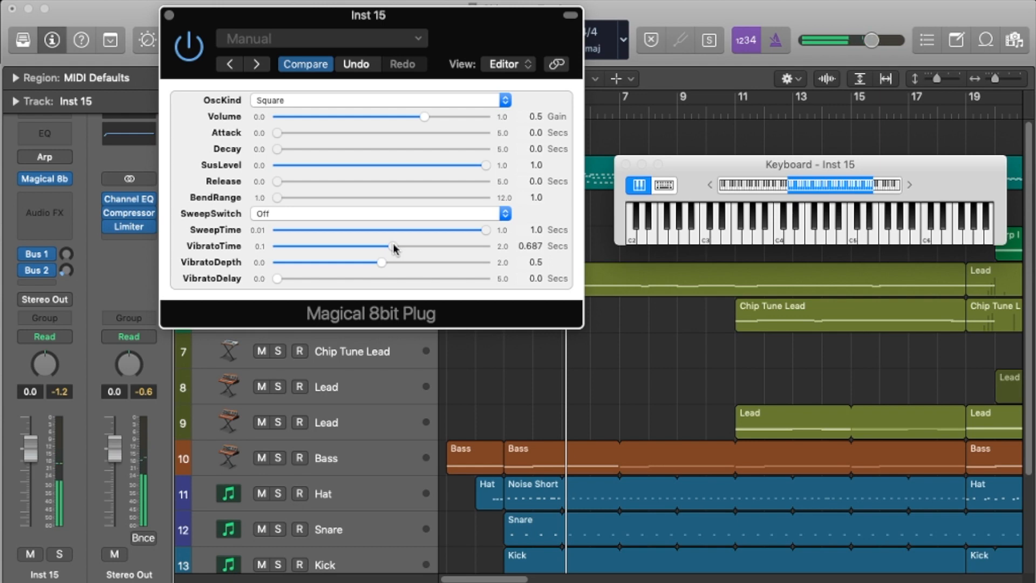
drag(394, 248, 319, 254)
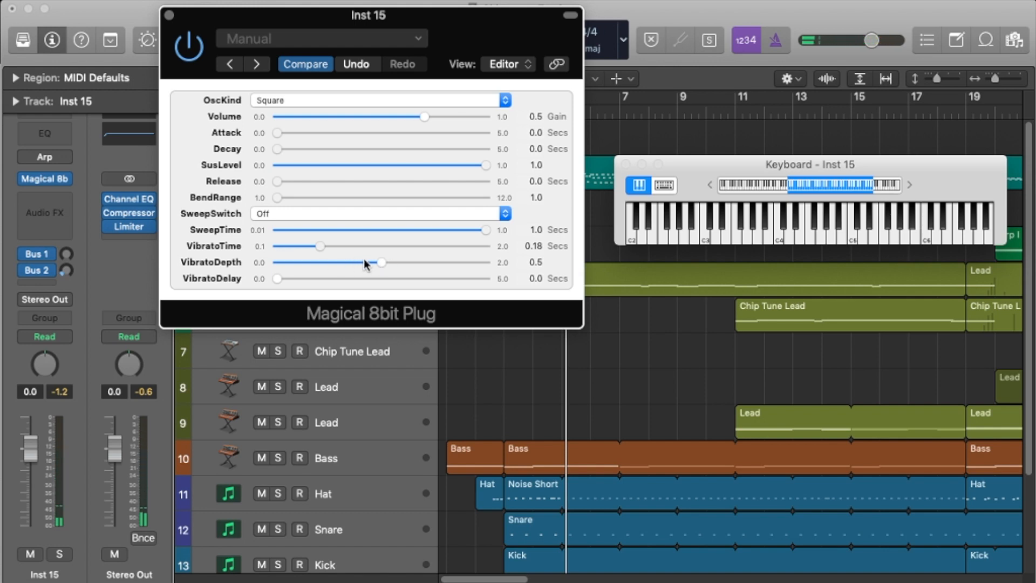
drag(397, 267, 471, 287)
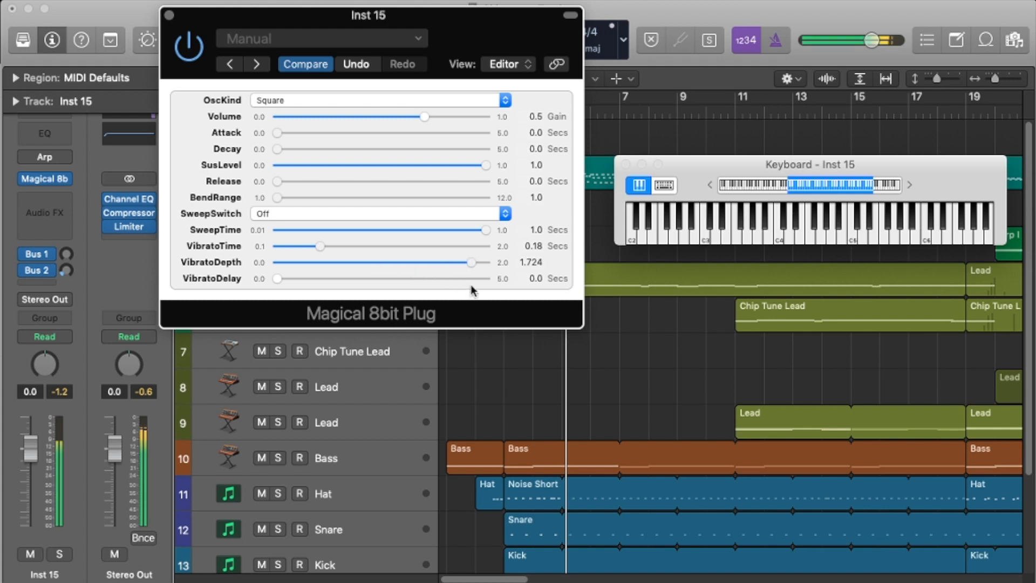
drag(475, 265, 377, 268)
Step: Compare VibratoDelay values of 0.215 and 1.875 seconds, and reset VibratoDelay to 0.0
drag(277, 279, 322, 339)
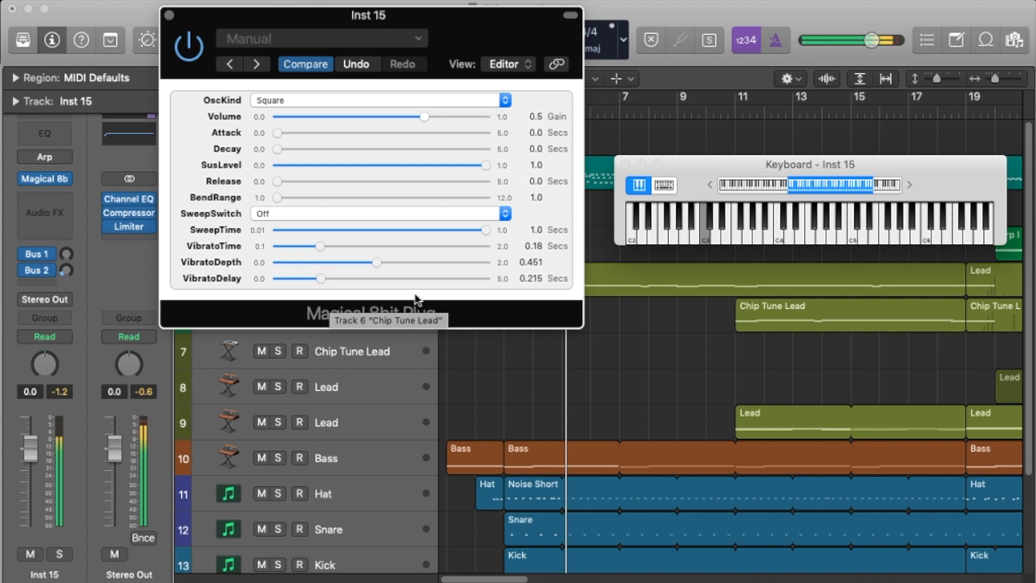
drag(310, 281, 405, 295)
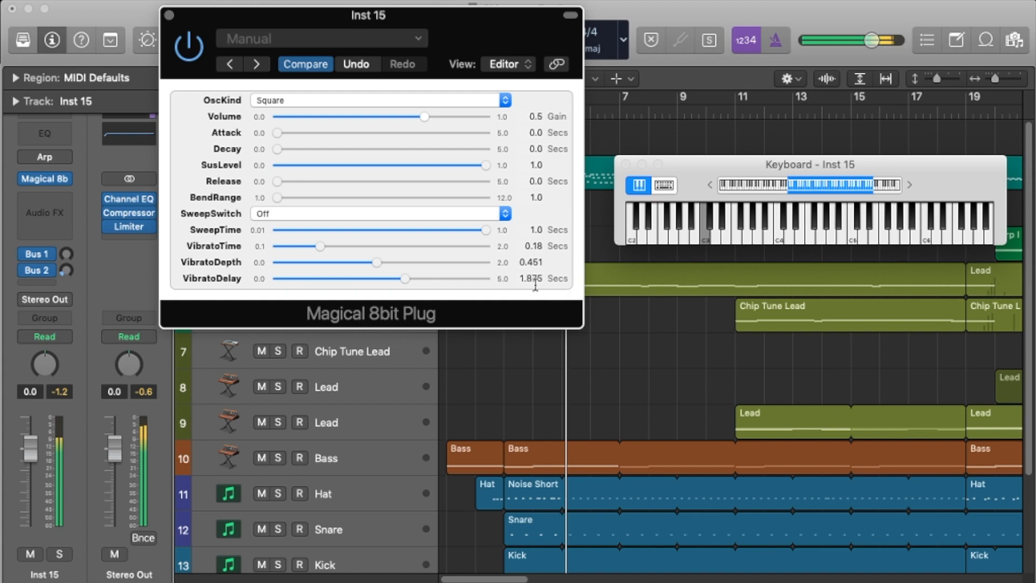
drag(405, 278, 254, 283)
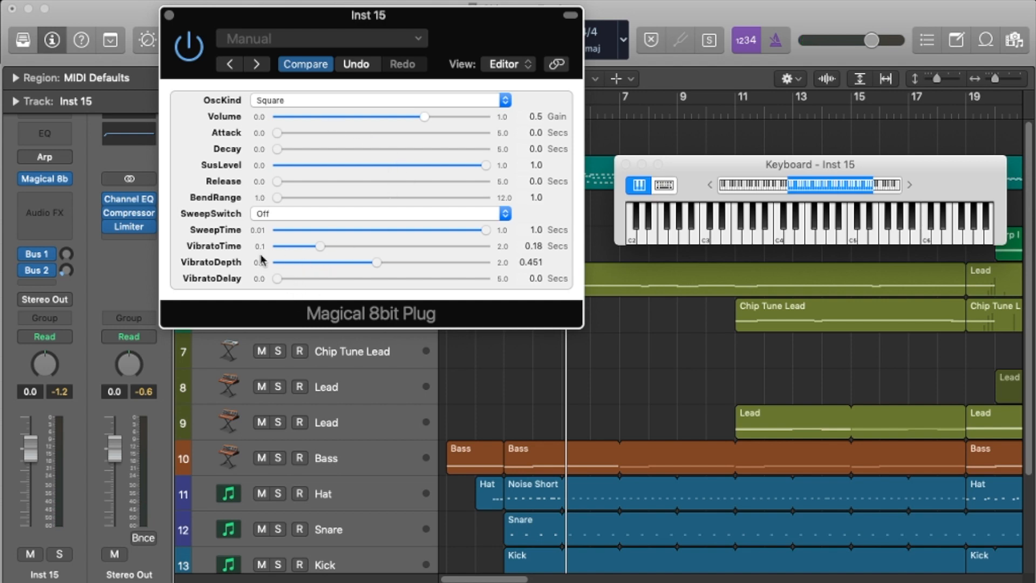
Step: Shape a Triangle waveform with Attack 0.003 seconds, Decay 0.029 seconds, SusLevel 0.719 and Release 0.069 seconds
click(309, 104)
click(311, 111)
drag(282, 140, 289, 139)
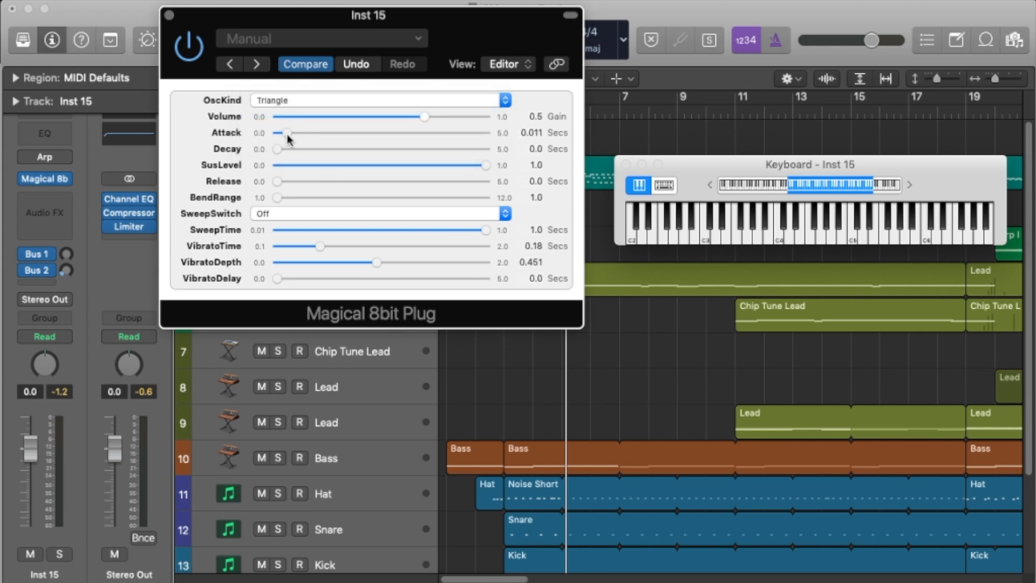
drag(280, 137, 299, 156)
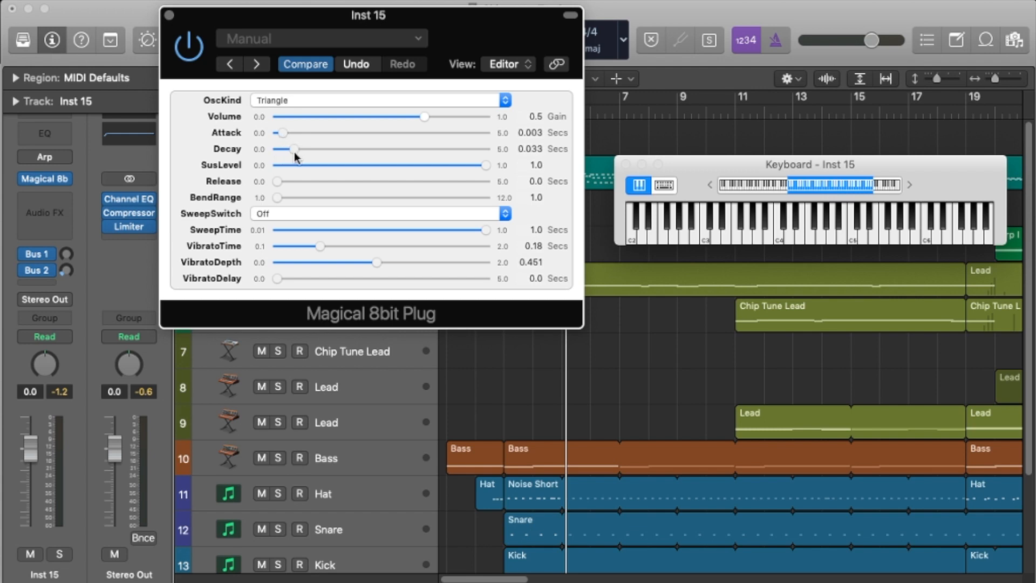
drag(485, 171, 454, 167)
drag(278, 182, 304, 189)
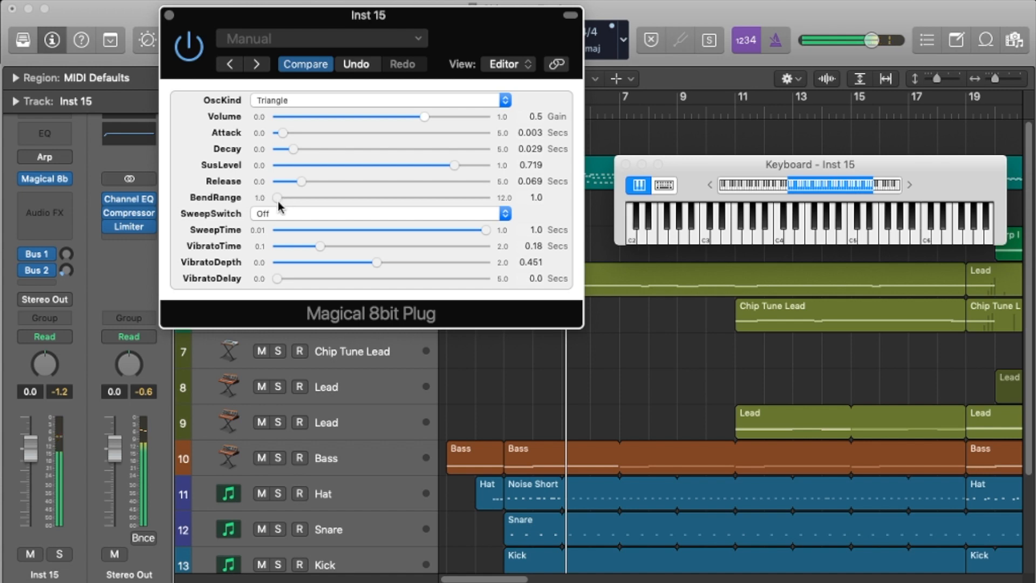
Step: Compare the 25%Pulse and 12.5%Pulse waveforms with the same envelope
click(306, 105)
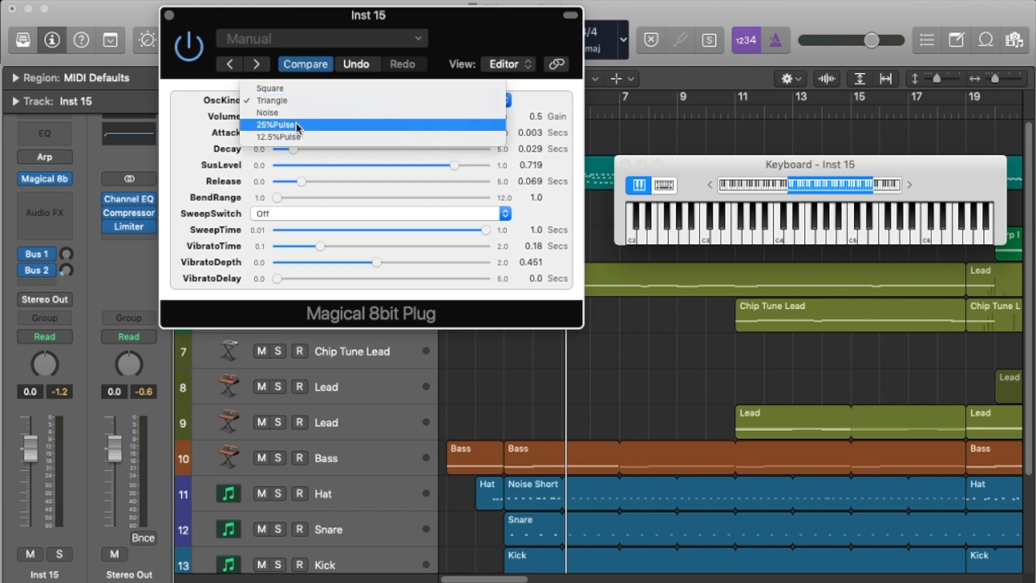
click(301, 125)
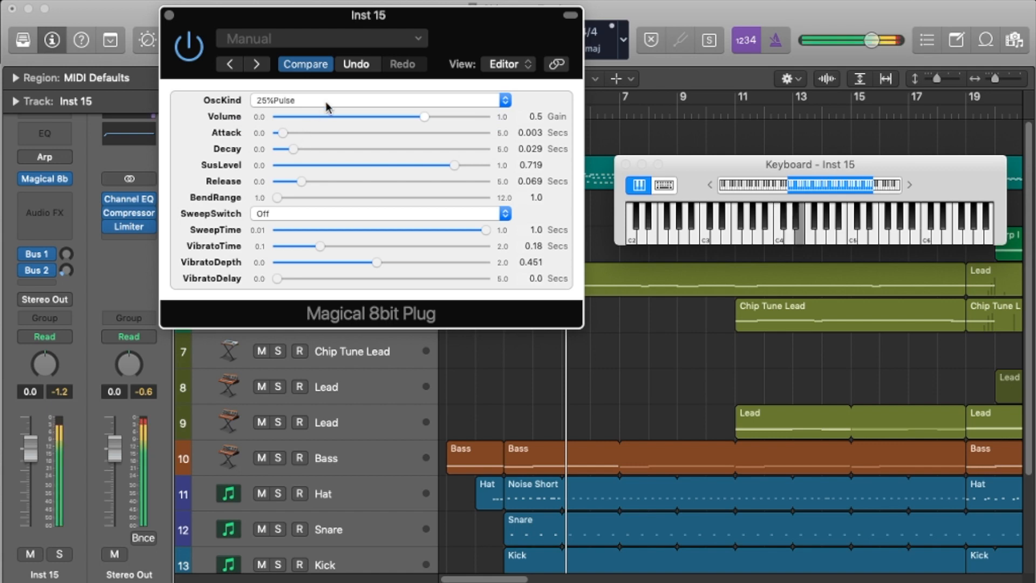
click(326, 105)
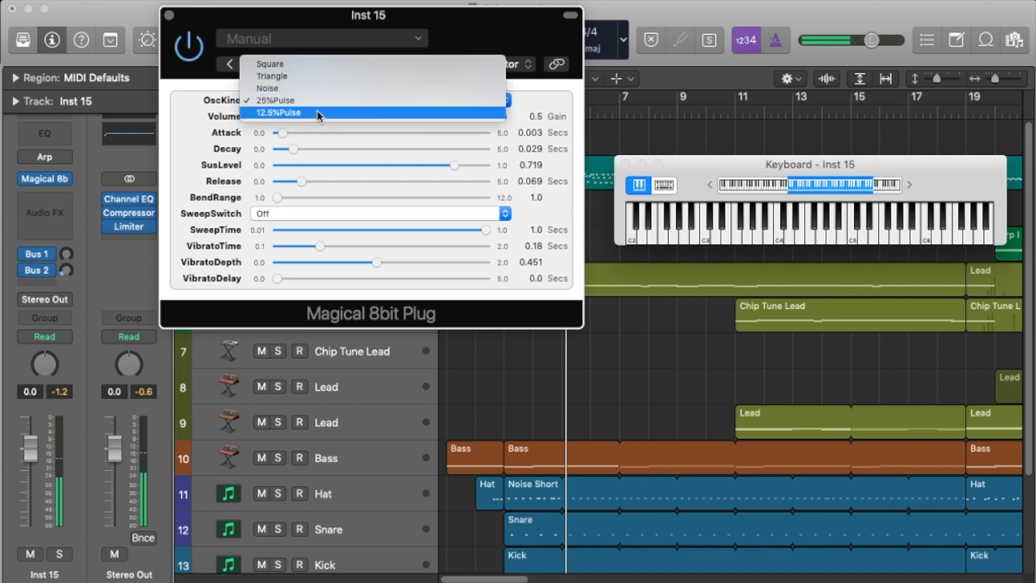
click(319, 113)
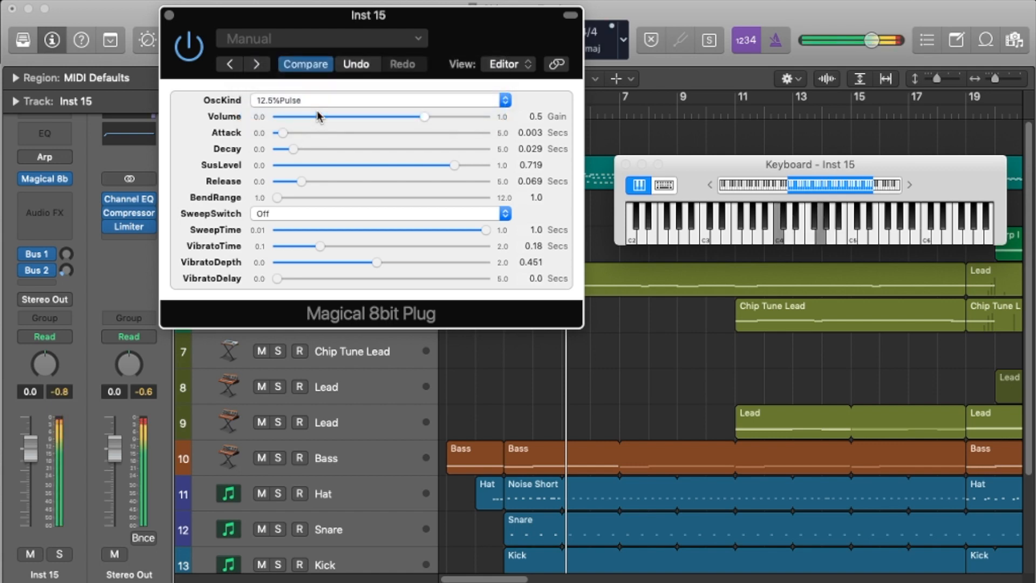
Step: Set OscKind to Noise and reset its envelope to Attack, Decay and Release 0.0 seconds with SusLevel 1.0
click(320, 108)
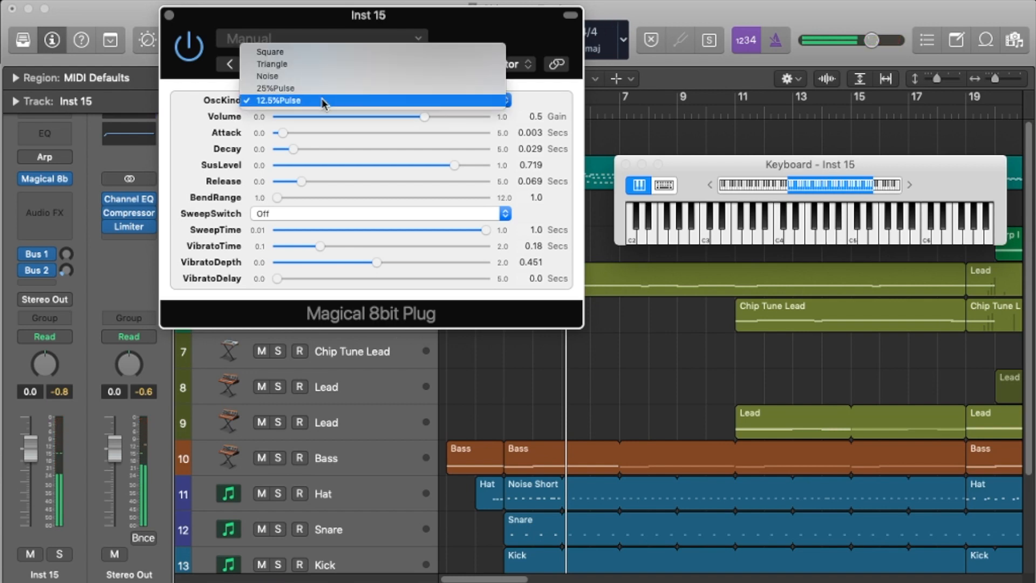
click(307, 78)
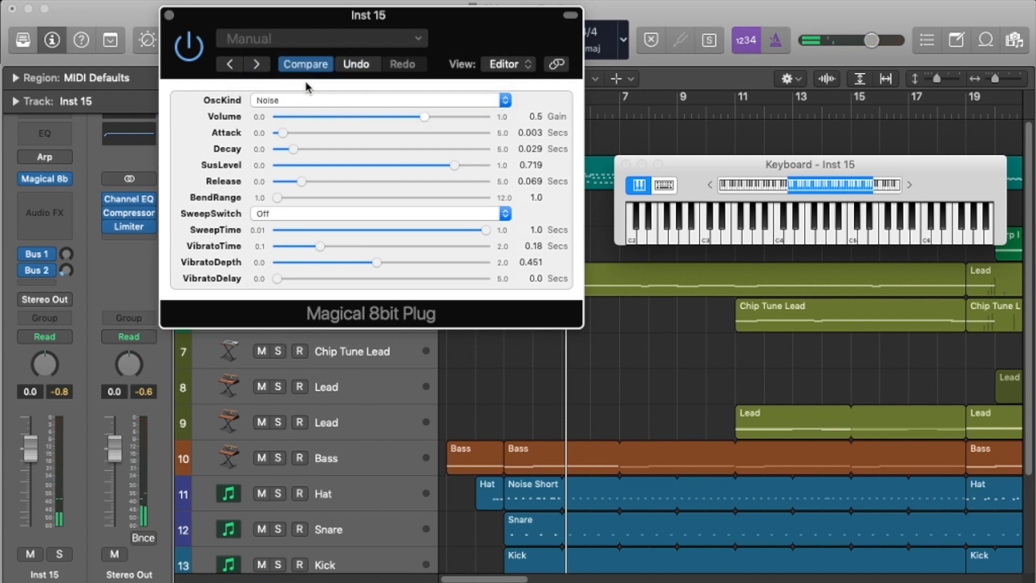
drag(282, 132, 272, 151)
drag(459, 166, 492, 166)
drag(292, 181, 262, 186)
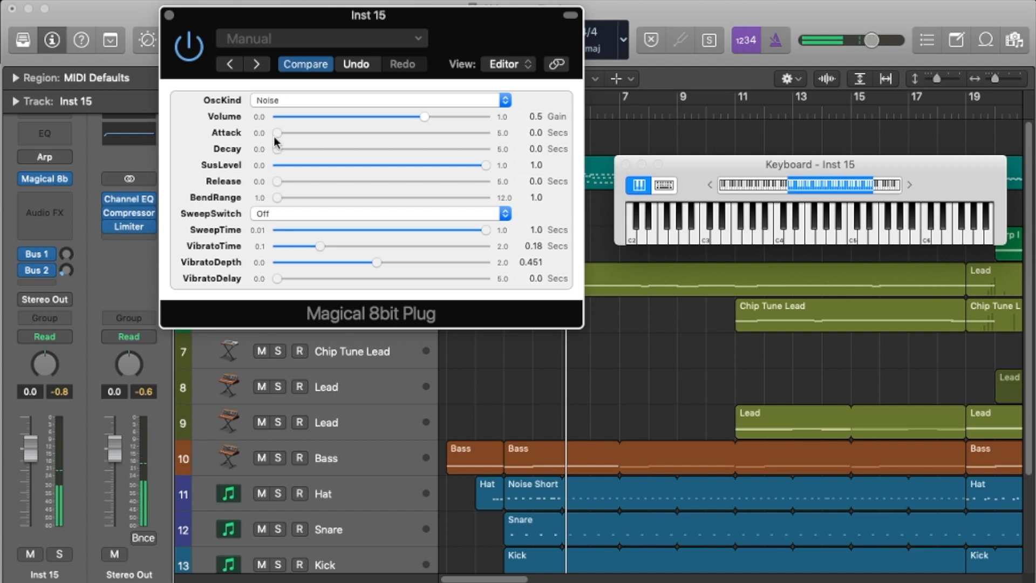
Step: Set the Noise SusLevel to 0.0 and compare Decay times of 0.029, 0.077 and 0.03 seconds
drag(486, 167, 29, 165)
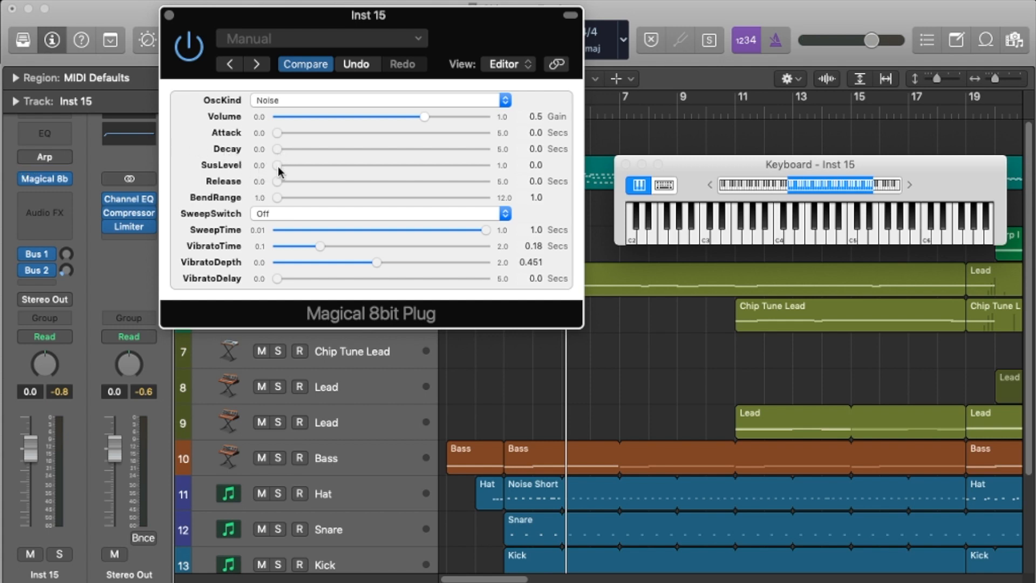
drag(280, 156, 292, 153)
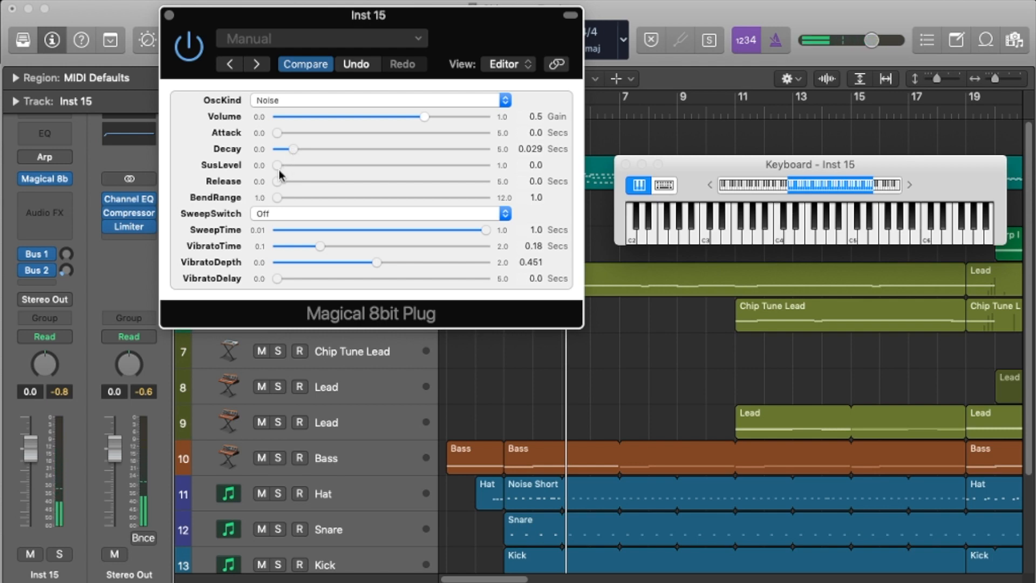
drag(292, 156, 303, 152)
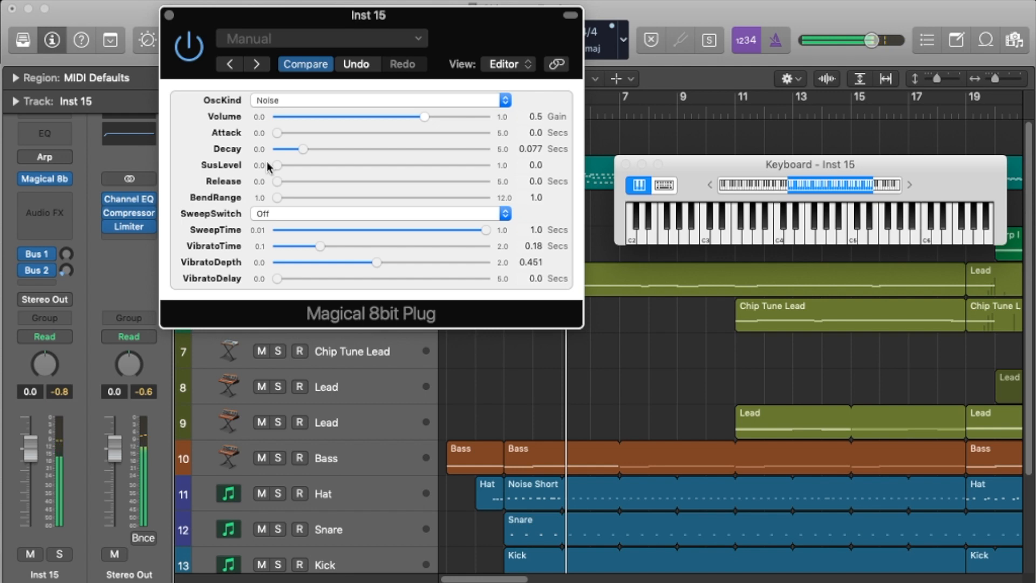
drag(302, 148, 292, 150)
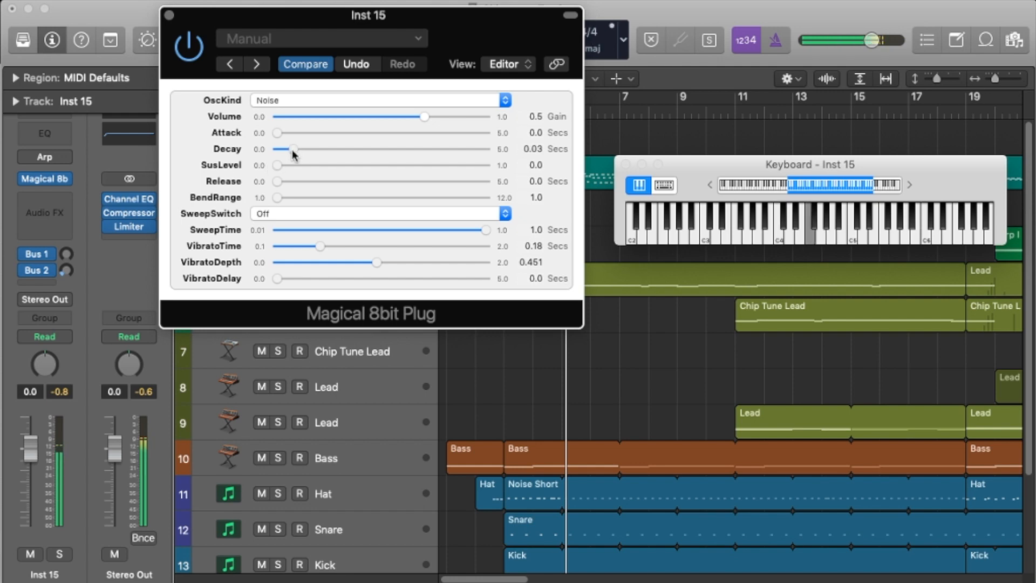
Step: Try a Decay of 0.016 seconds, and refine the Noise envelope to Attack 0.004 seconds, Decay 0.039 seconds and SusLevel 0.004
drag(292, 149, 289, 152)
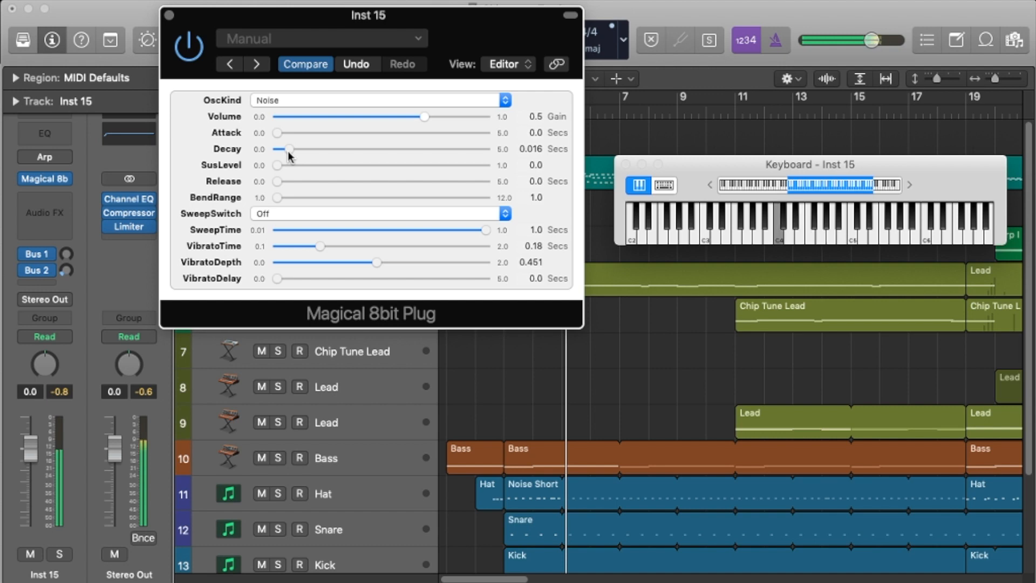
drag(278, 133, 293, 157)
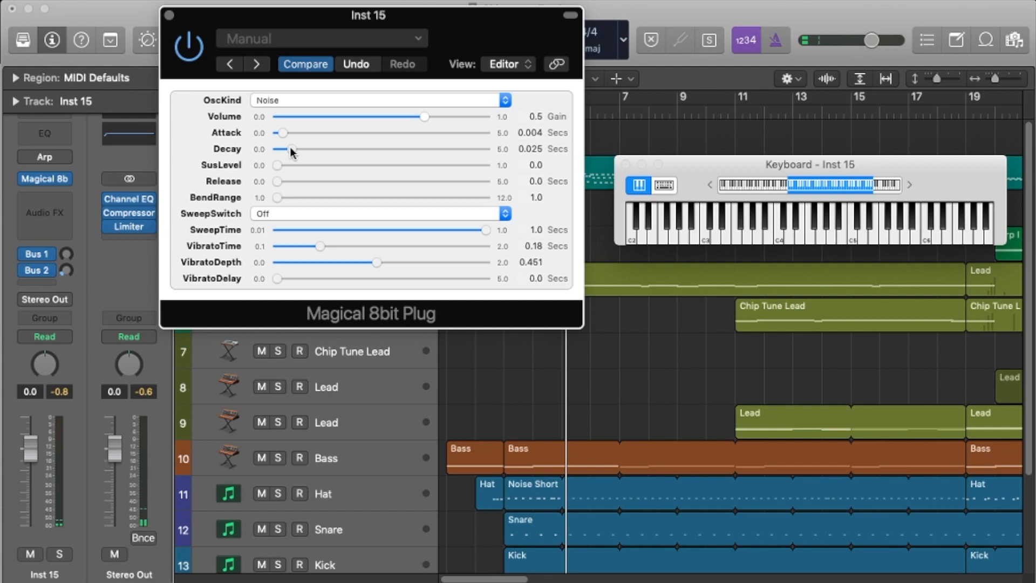
drag(279, 167, 292, 167)
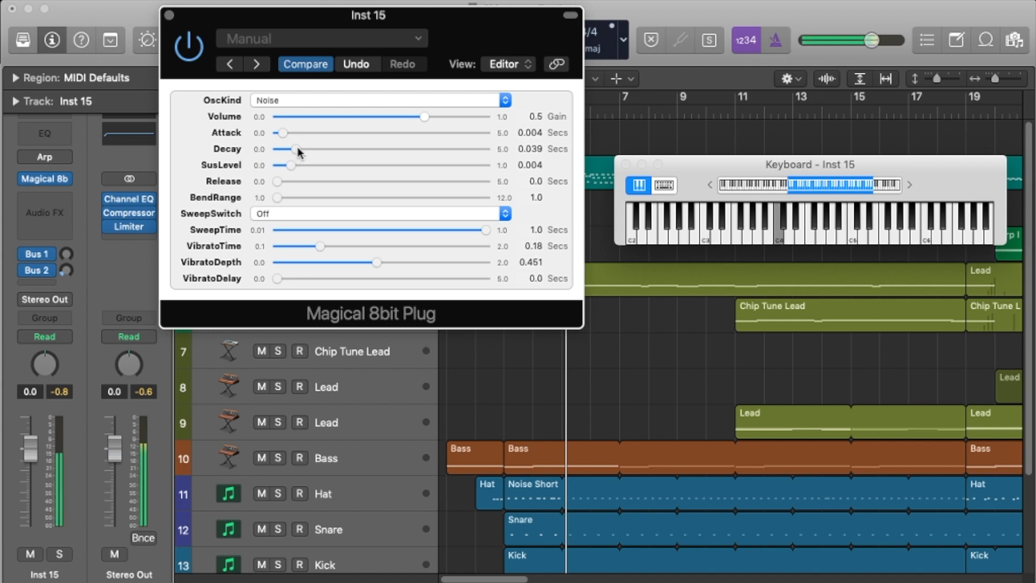
Step: Compare Noise SusLevel values of 0.025 and 0.01, and set the SusLevel to 0.0
drag(292, 165, 311, 165)
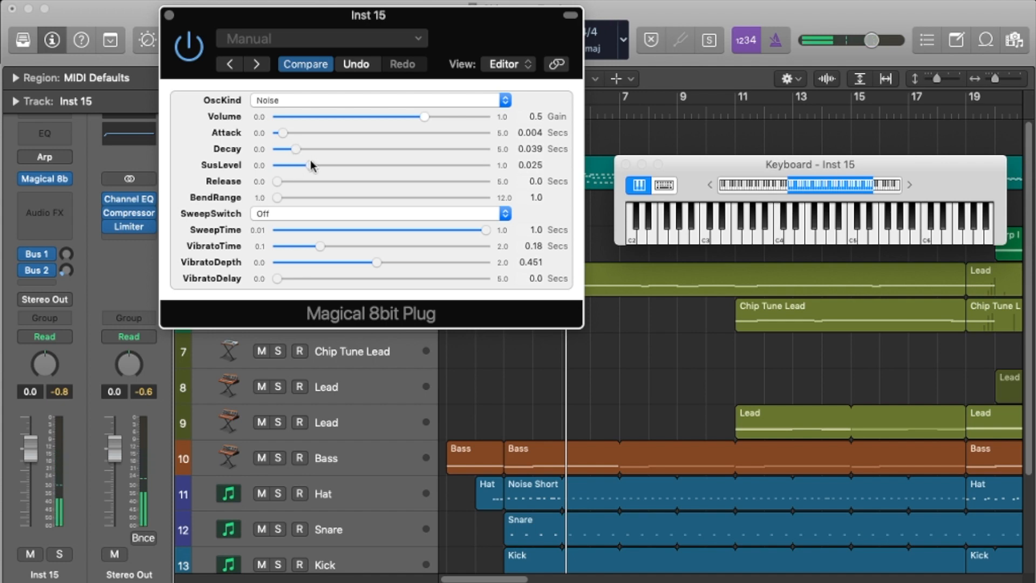
drag(311, 165, 298, 170)
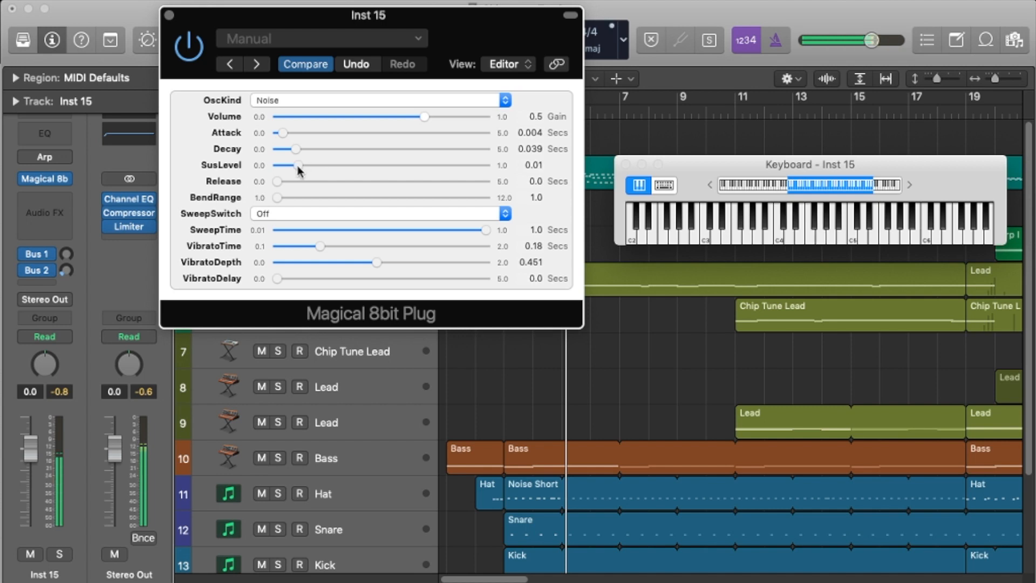
drag(297, 164, 246, 183)
Step: Try the Noise sound with Decay 0.077 and Attack 0.018 seconds, and shorten it to Attack 0.005 and Decay 0.035 seconds
drag(287, 150, 306, 157)
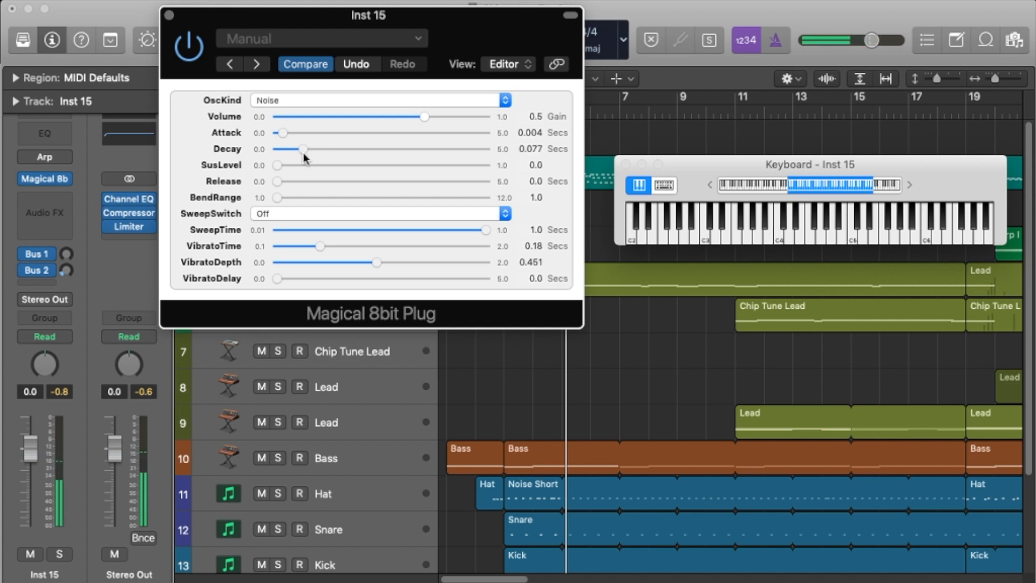
drag(282, 134, 290, 138)
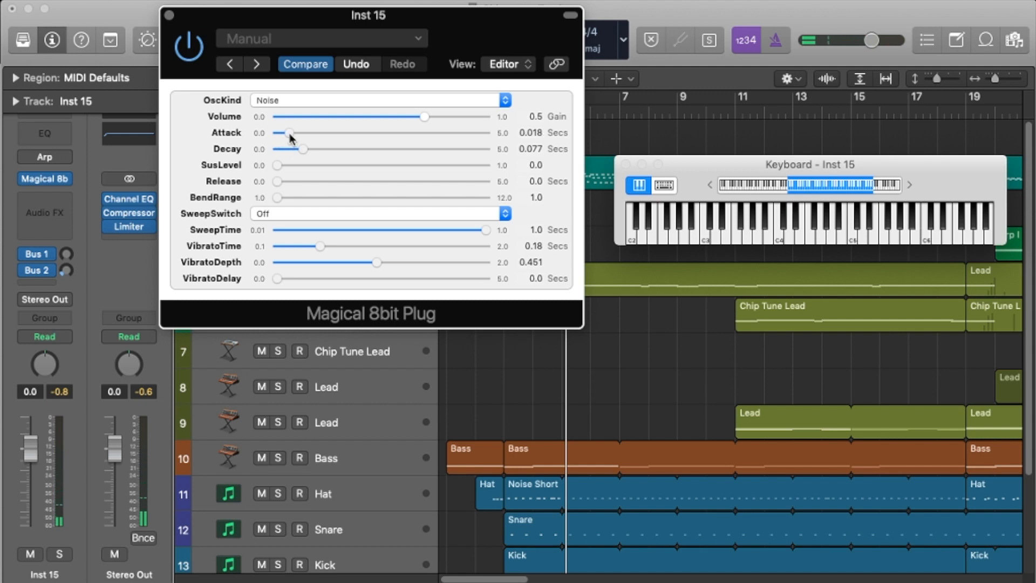
drag(289, 138, 295, 151)
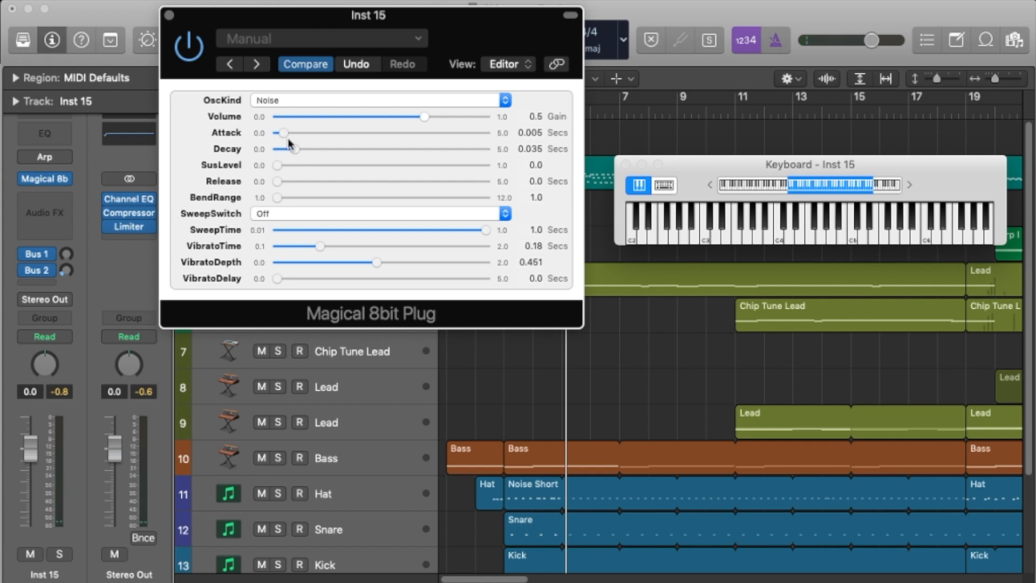
Step: Reset the envelope to Attack and Decay 0.0 seconds with SusLevel 1.0, and set OscKind to Square
drag(289, 143, 563, 204)
drag(260, 129, 239, 145)
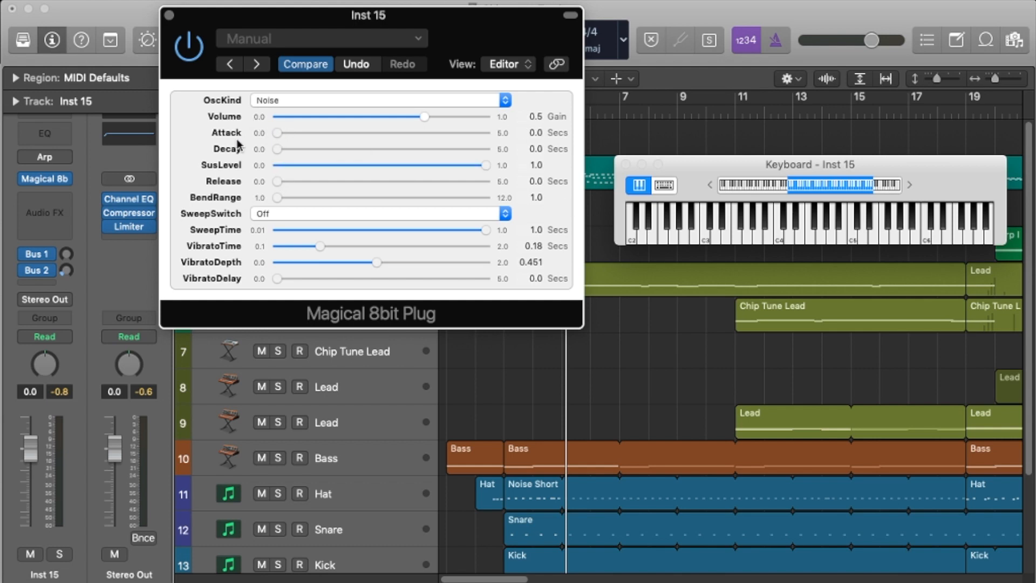
click(305, 101)
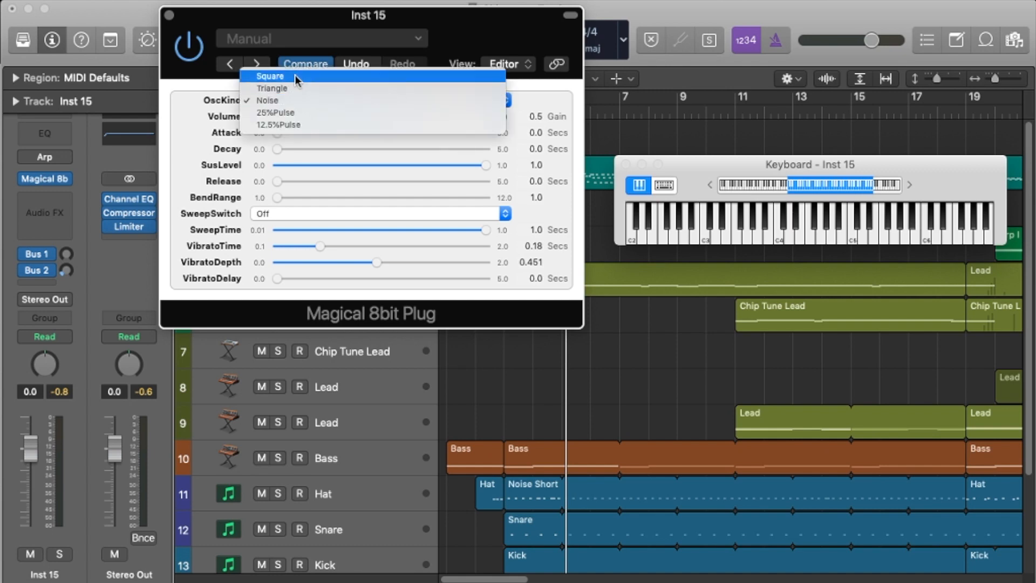
click(297, 76)
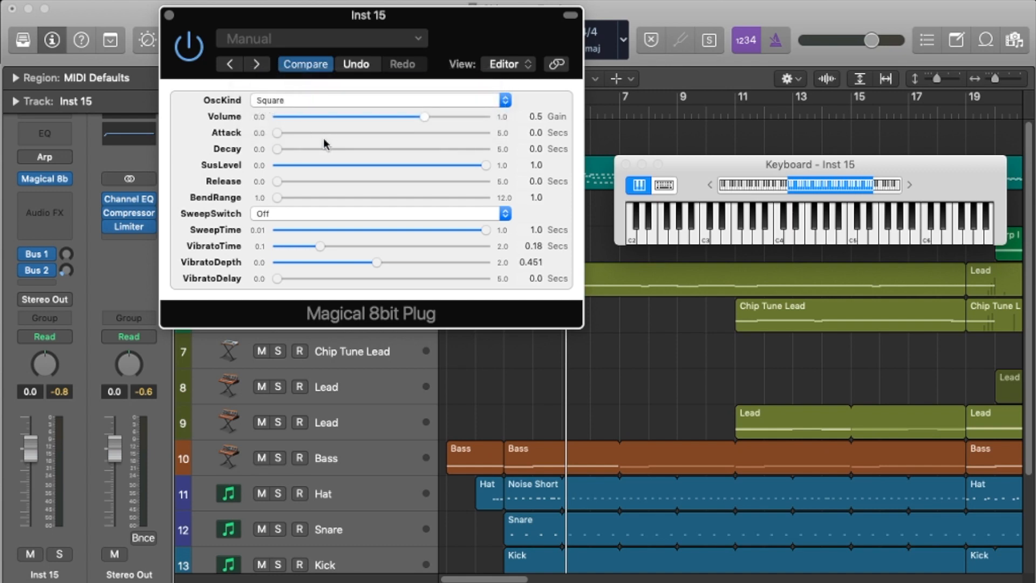
Step: Shape a short Square kick with SusLevel 0.0, trying Decay times of 0.035, 0.009 and 0.014 seconds, and close the synthesizer window
drag(311, 171, 230, 176)
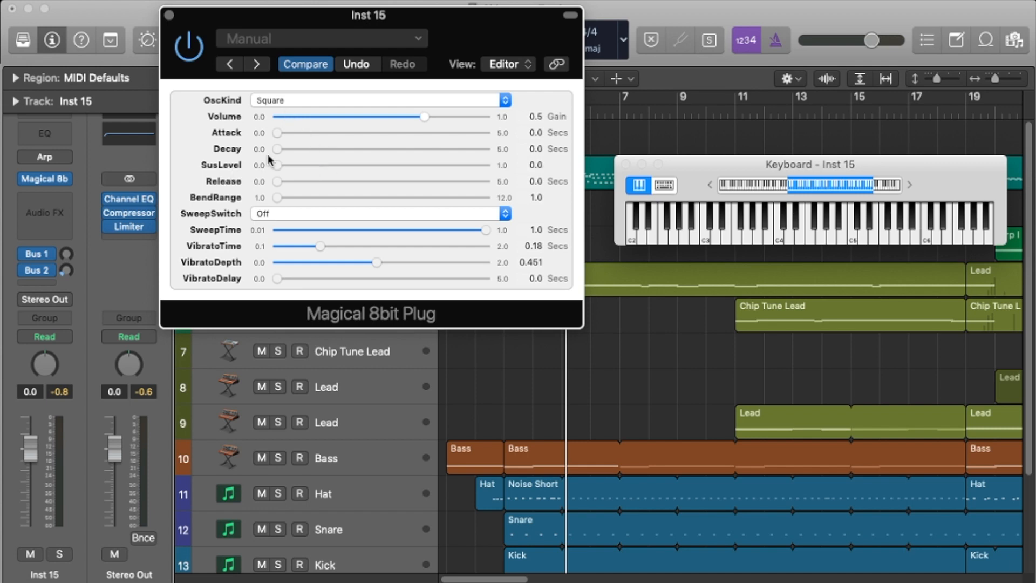
drag(276, 156, 283, 133)
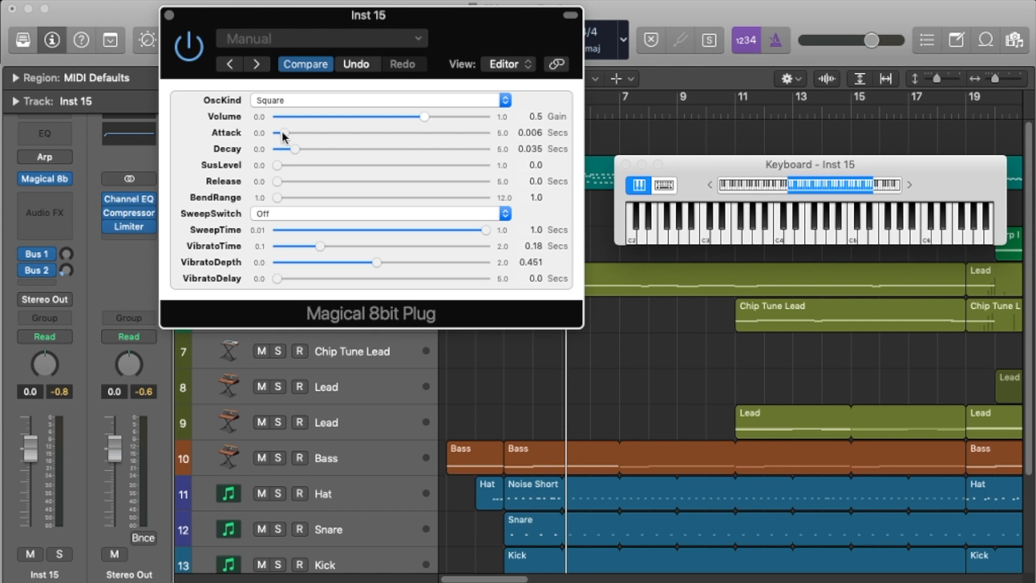
drag(296, 152, 277, 172)
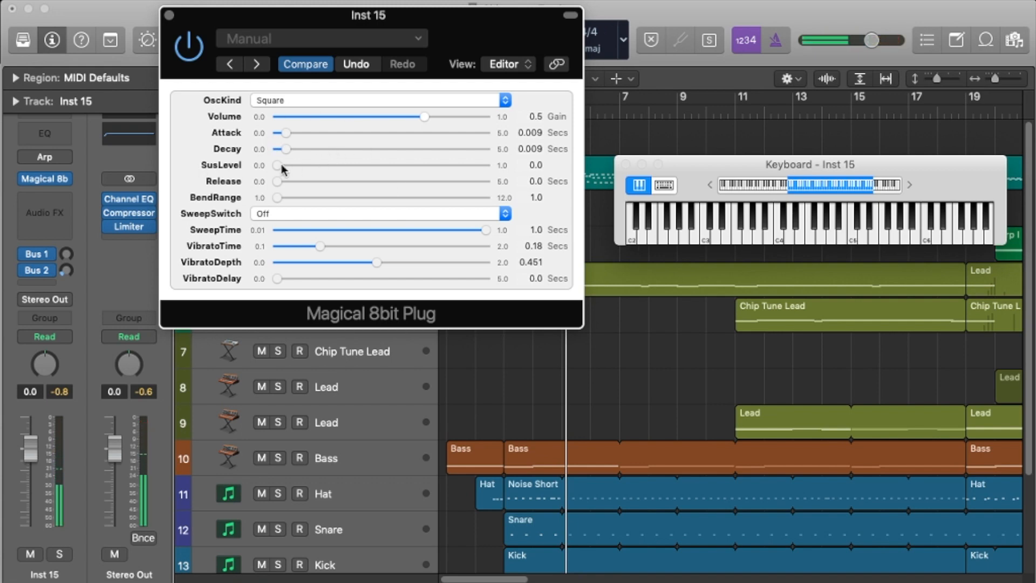
drag(287, 149, 289, 153)
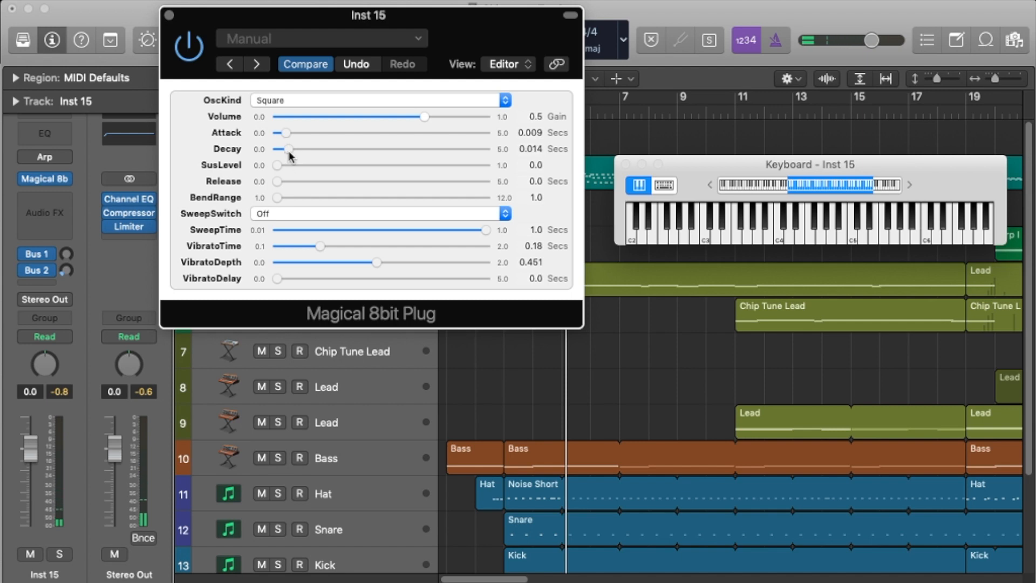
drag(288, 149, 287, 151)
drag(286, 132, 562, 198)
click(170, 15)
Step: Select the Hat track, cycle bars 3 to 5, and play the Hat soloed
scroll(550, 411, down, 5)
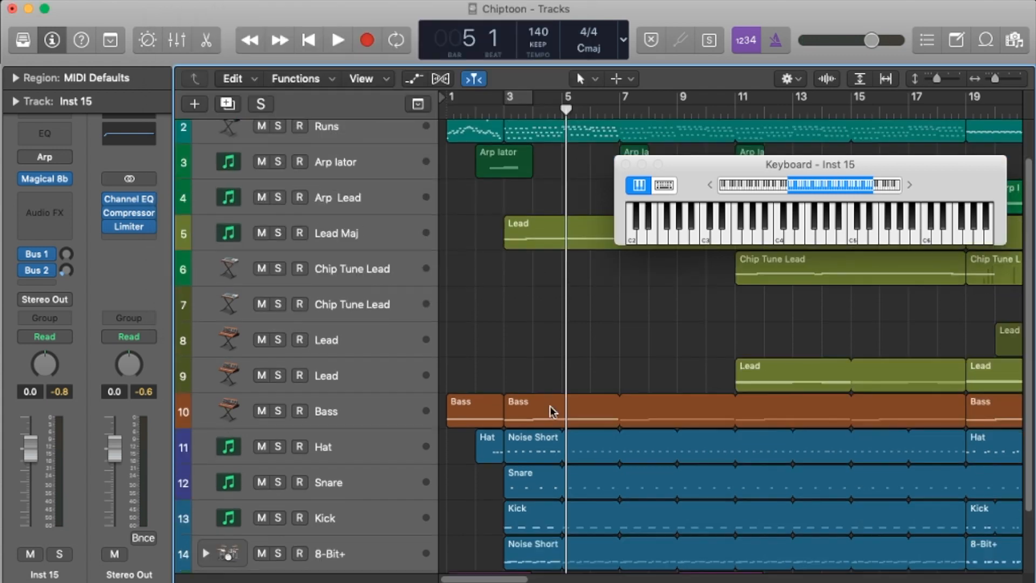
click(366, 378)
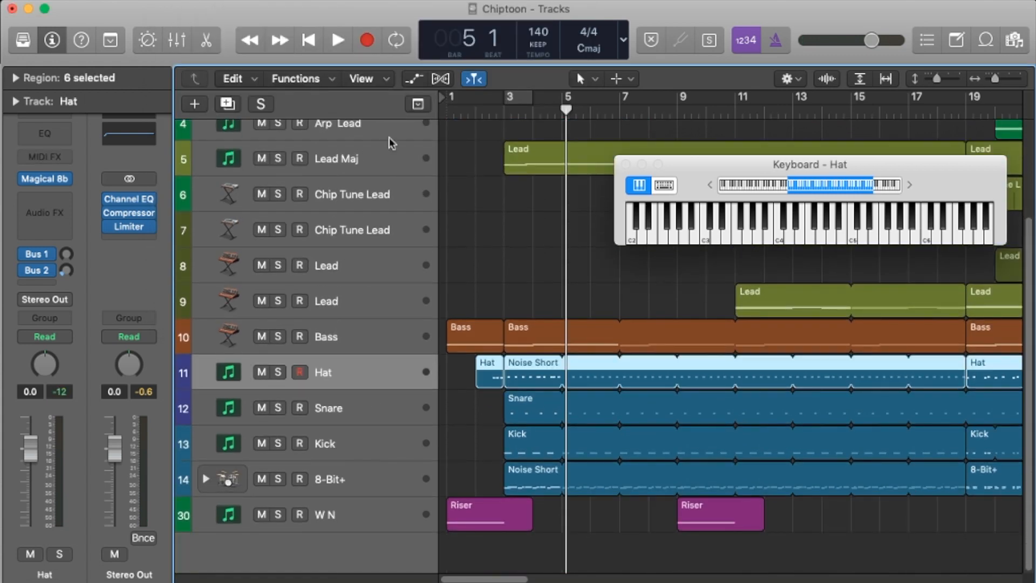
drag(533, 101, 506, 100)
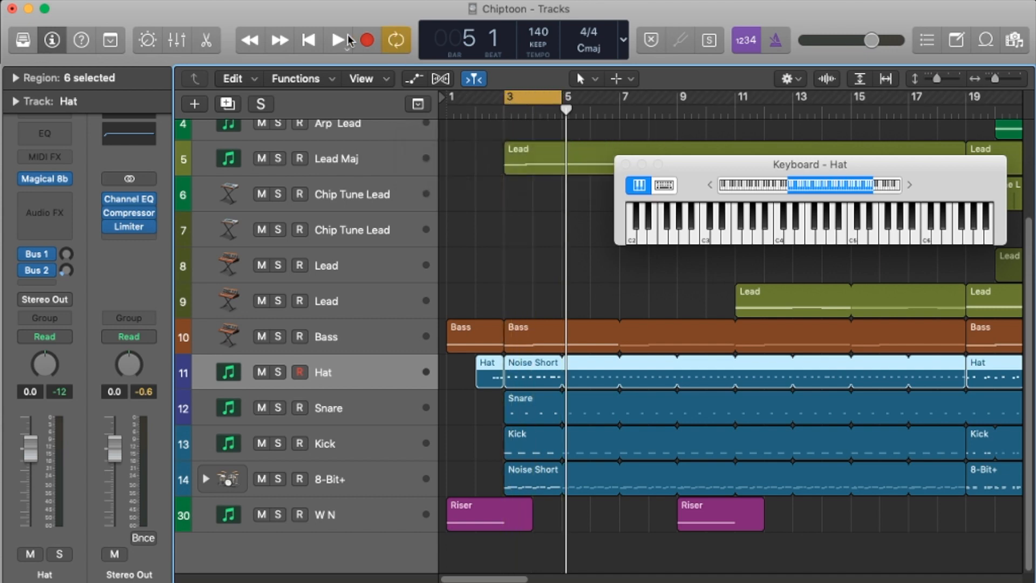
click(278, 372)
click(338, 39)
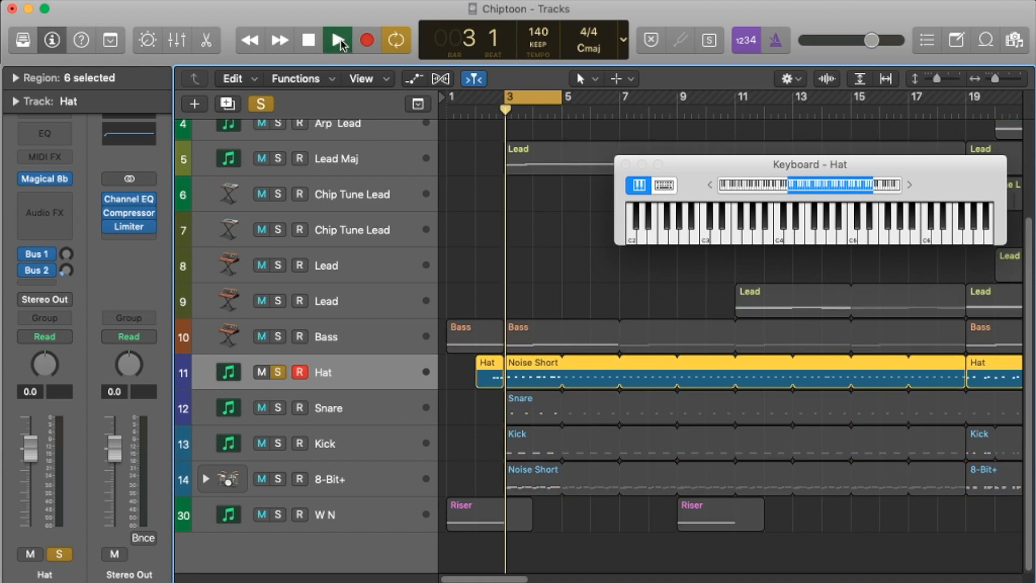
Step: Audition the Snare and the Kick soloed in turn, play Hat, Snare and Kick together, and stop playback
click(279, 408)
click(279, 372)
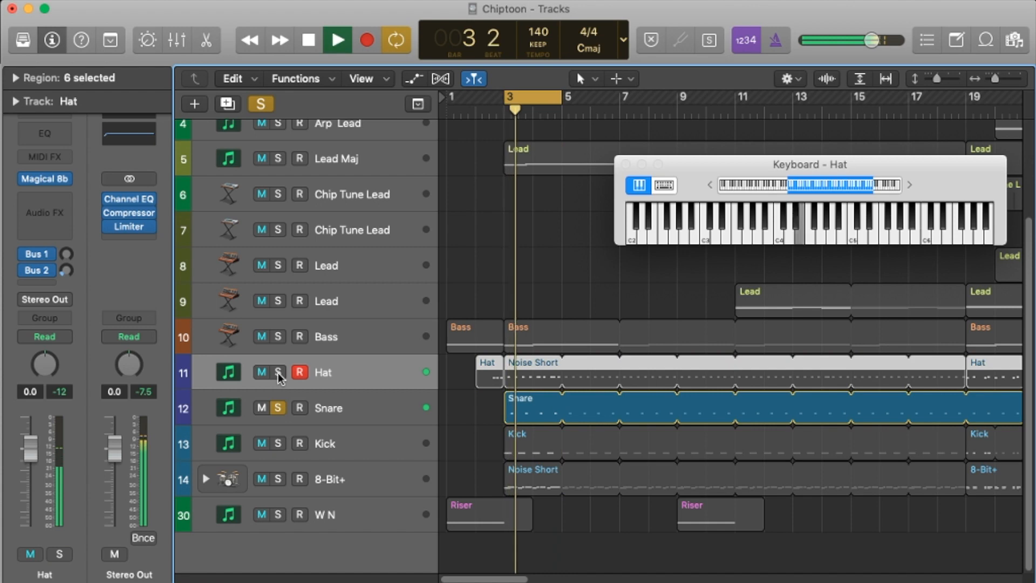
click(278, 443)
click(278, 409)
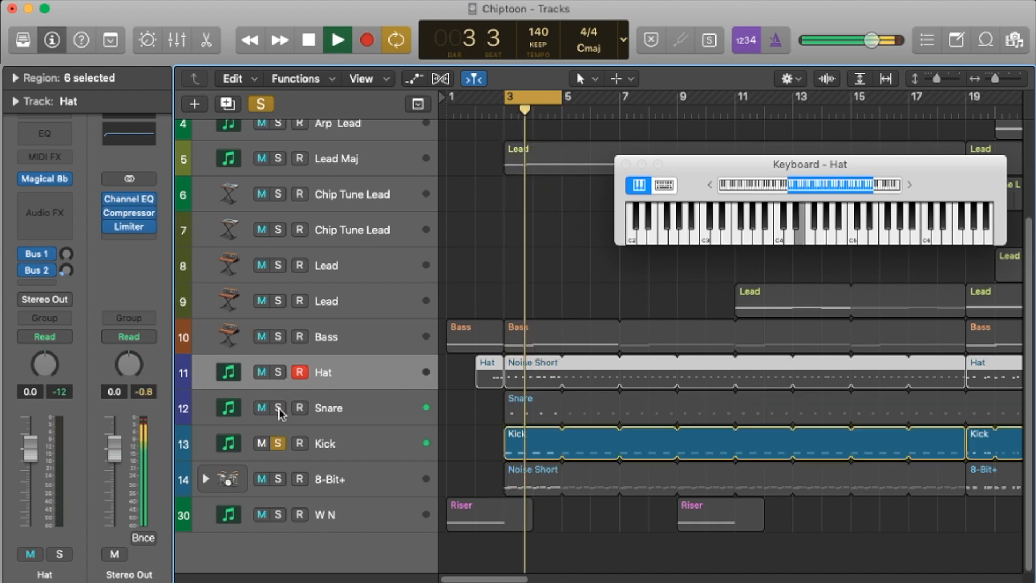
click(278, 408)
click(278, 372)
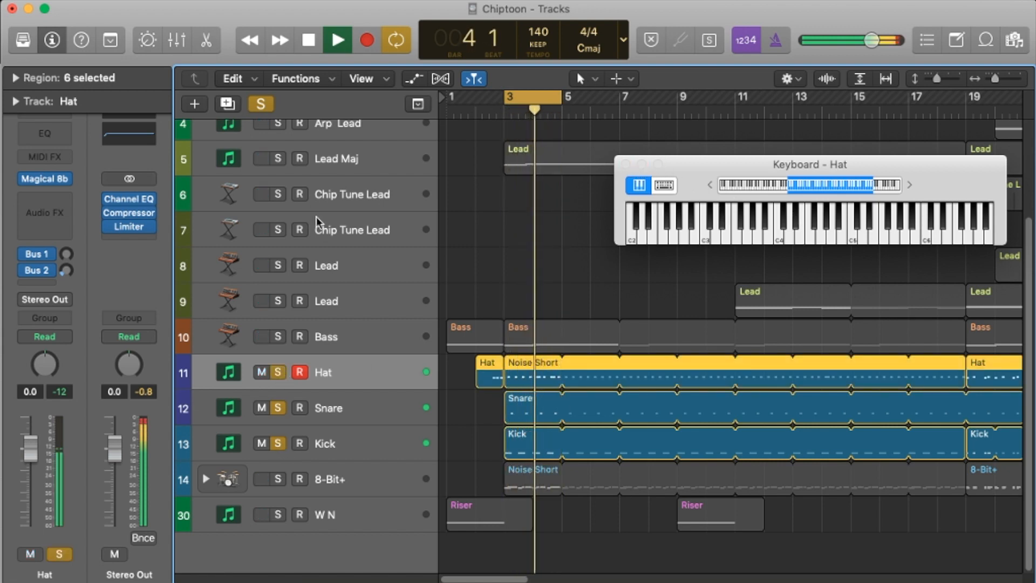
click(307, 49)
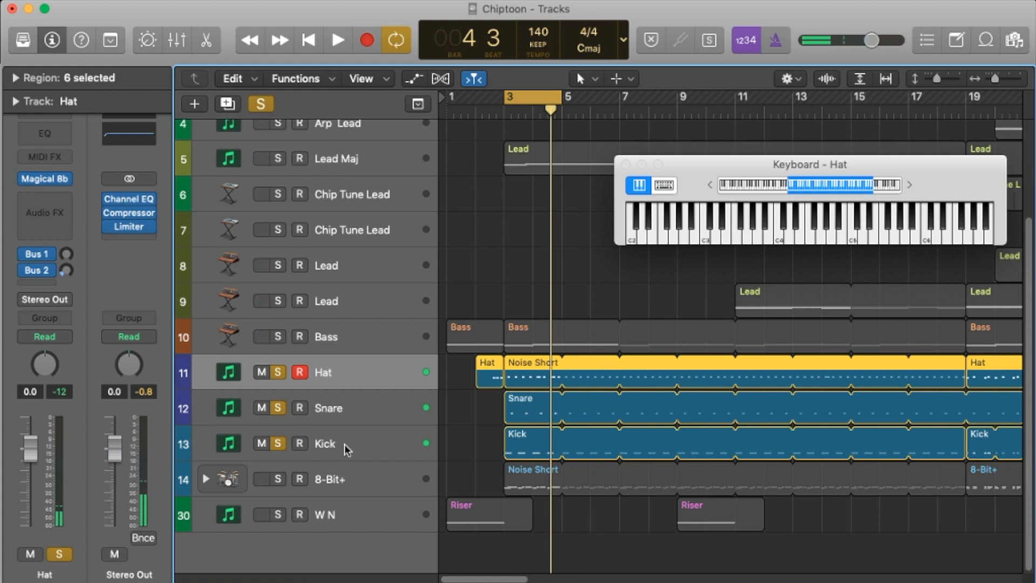
Step: Examine the Magical 8bit Plug settings on the Hat, Snare and Kick tracks one after another
click(351, 413)
click(352, 372)
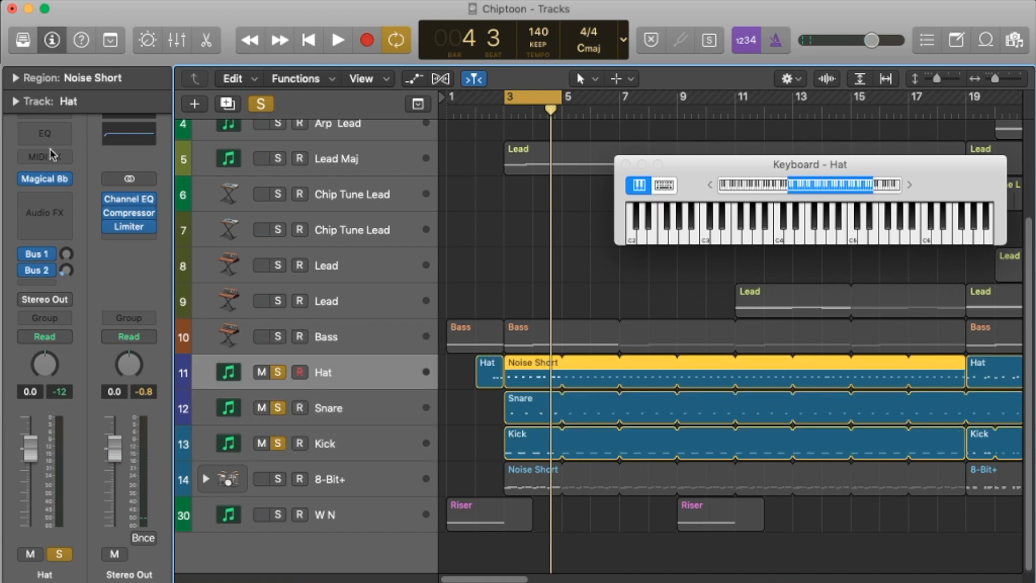
click(45, 180)
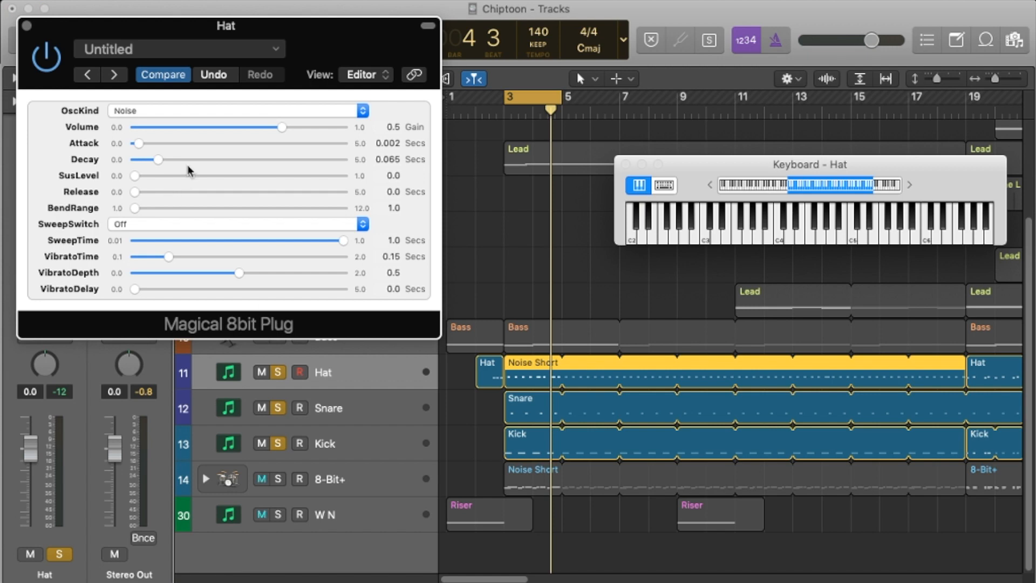
click(332, 406)
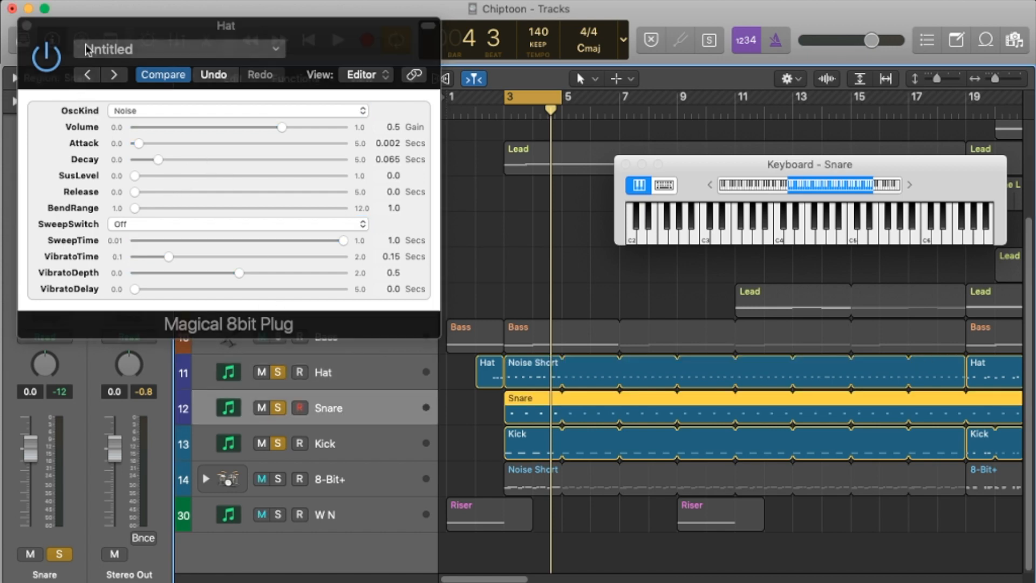
click(27, 26)
click(47, 183)
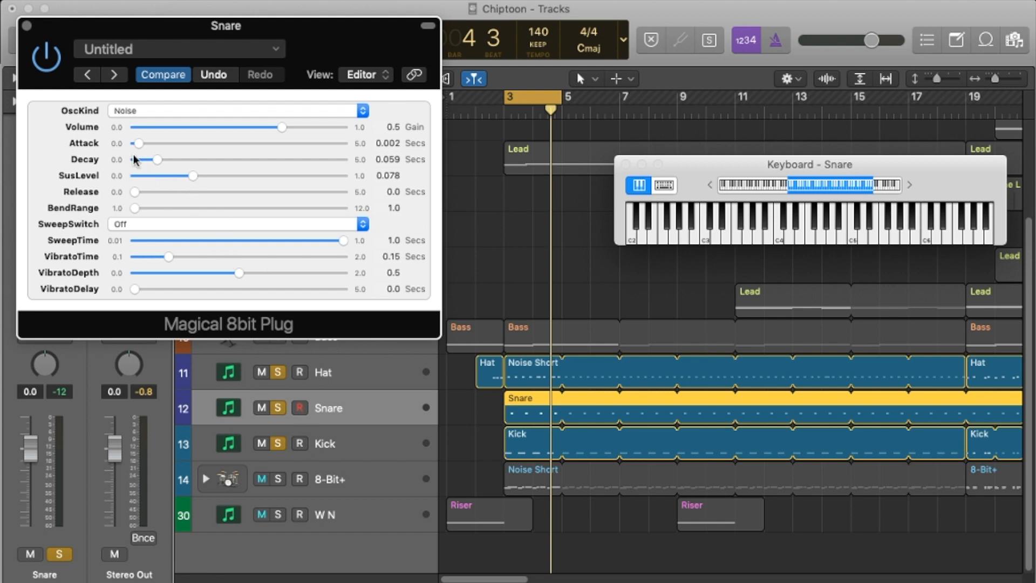
click(26, 25)
click(42, 178)
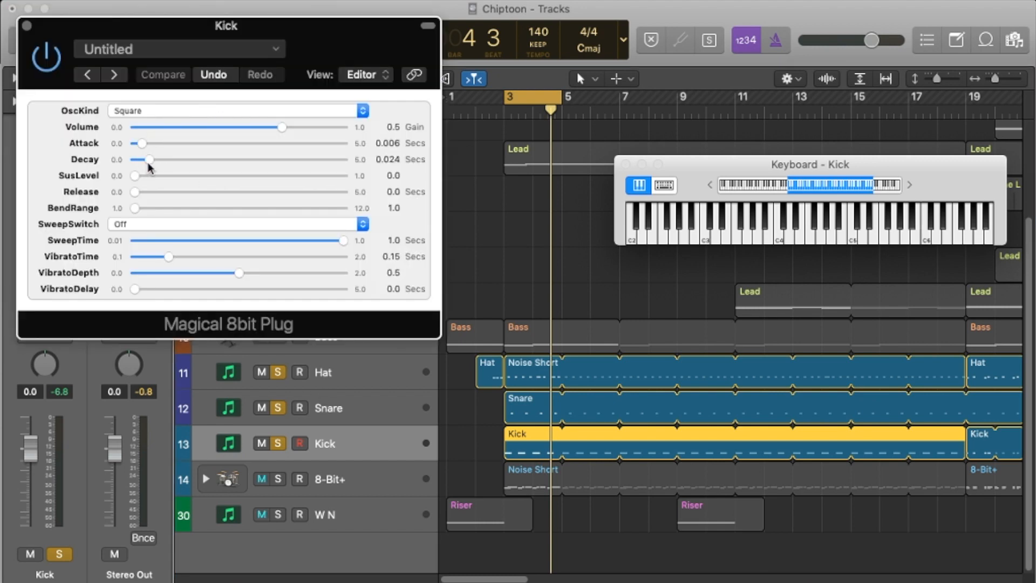
click(26, 26)
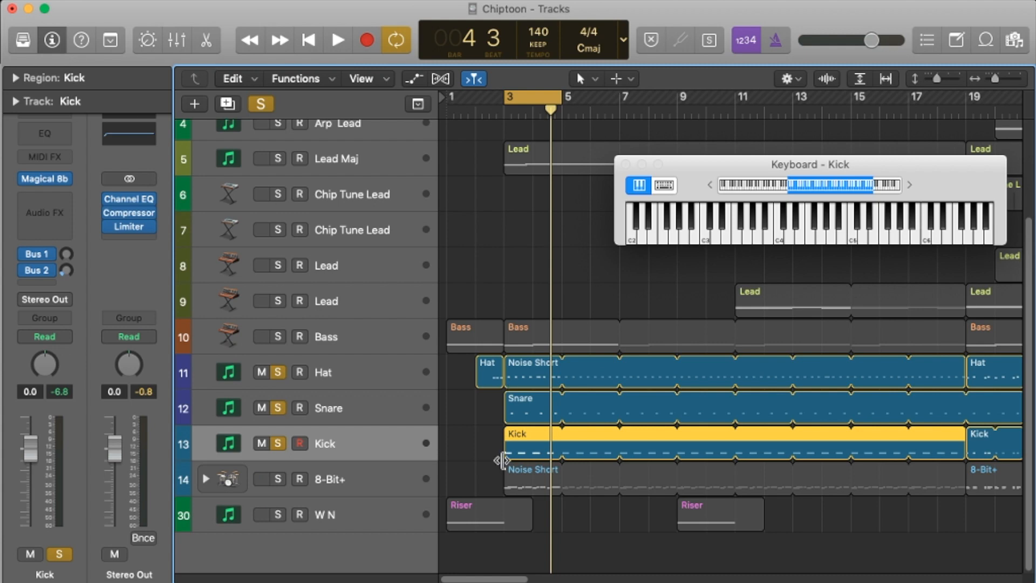
Step: Clear the Hat, Snare and Kick solos and turn off the cycle, moving the keyboard window clear of the track regions
drag(278, 372, 280, 441)
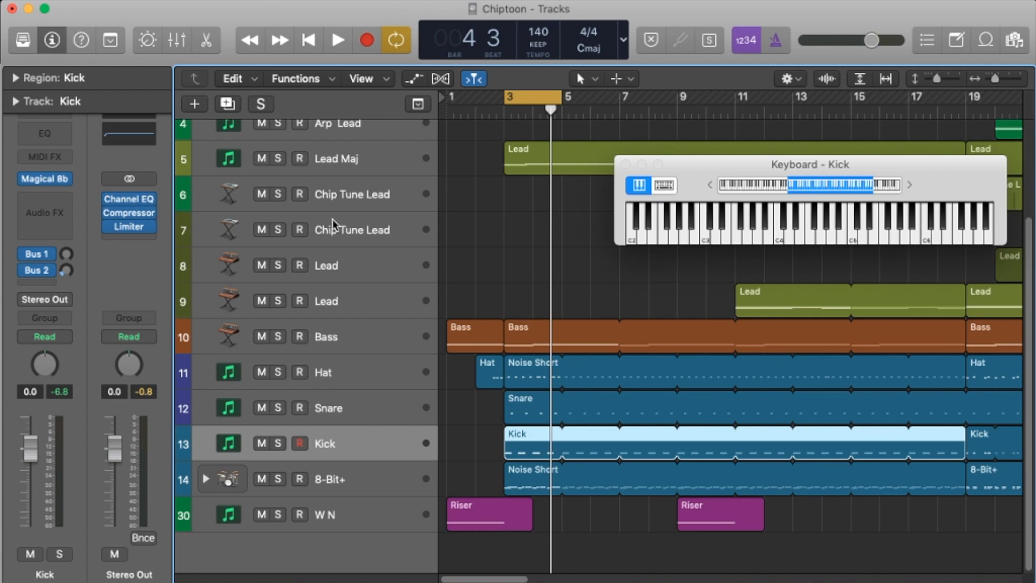
drag(706, 172, 717, 34)
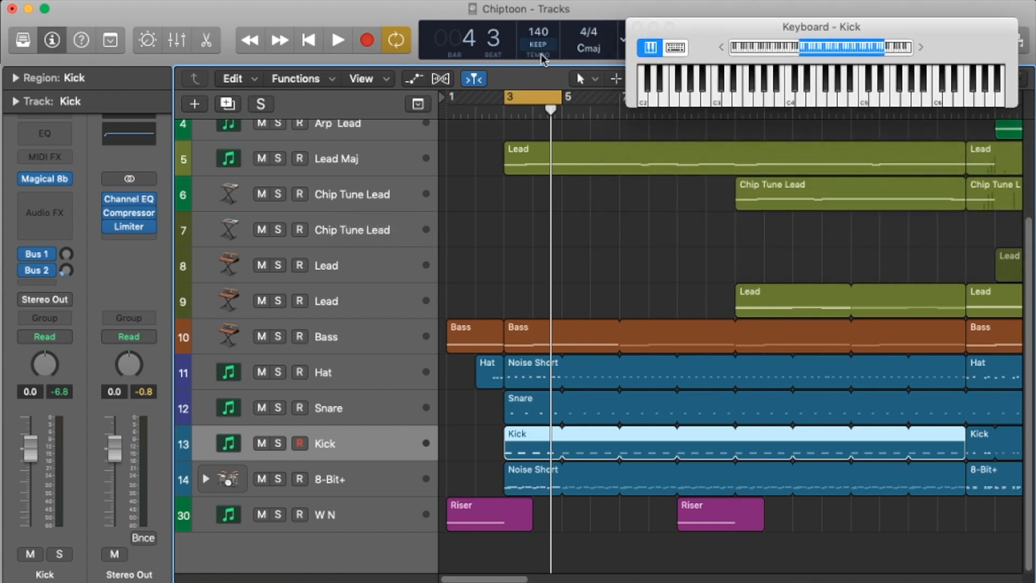
click(398, 46)
Step: Audition the Bass track on its own, turn the bars 3 to 5 cycle back on, and clear the Bass solo
scroll(589, 426, up, 4)
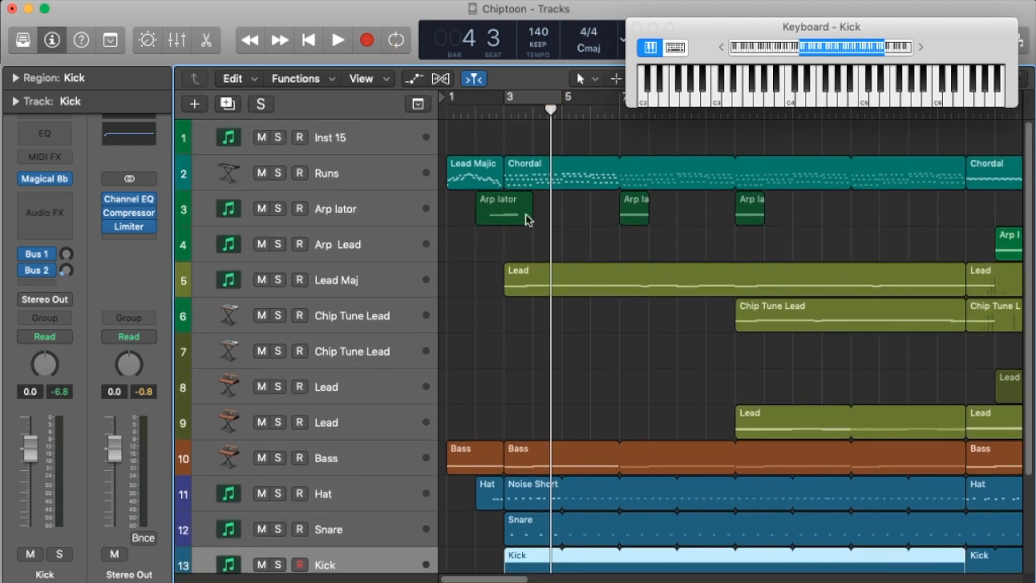
scroll(581, 359, down, 3)
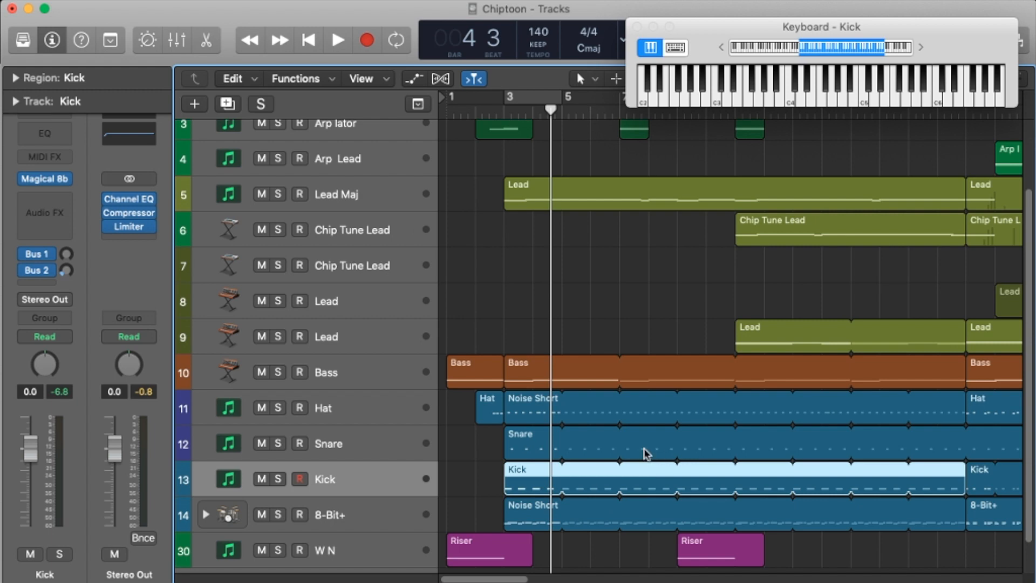
scroll(397, 391, up, 1)
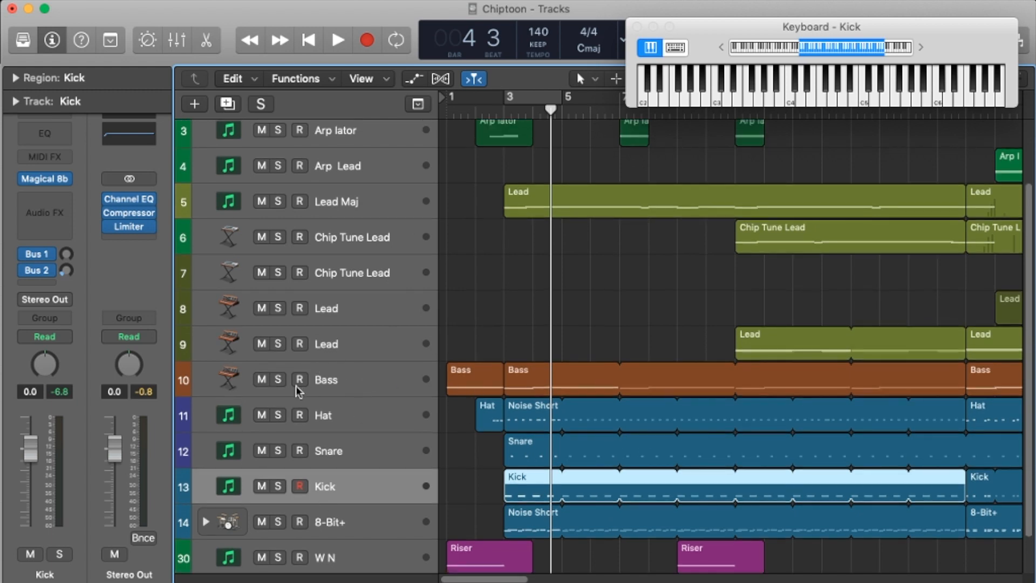
click(278, 380)
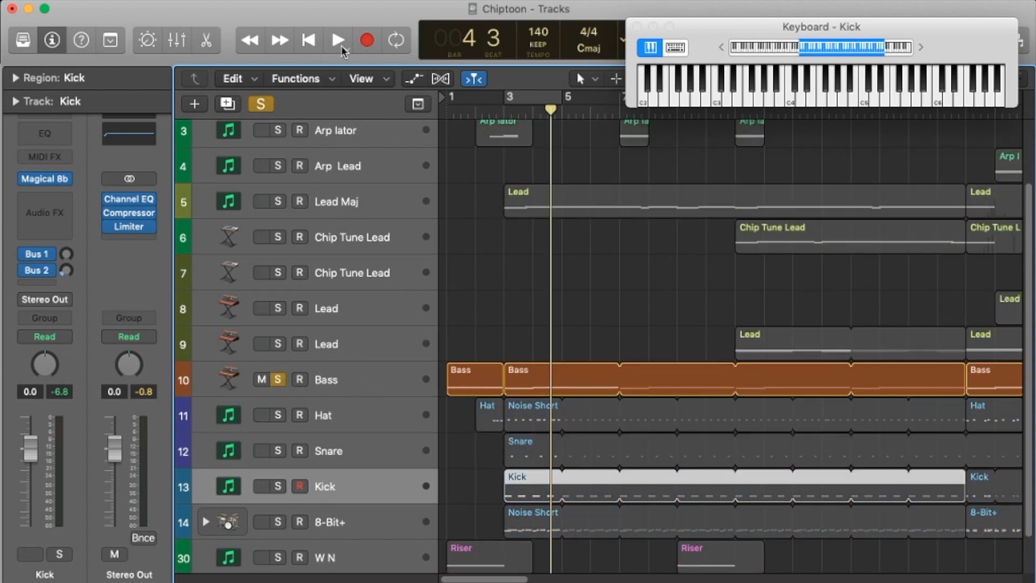
key(space)
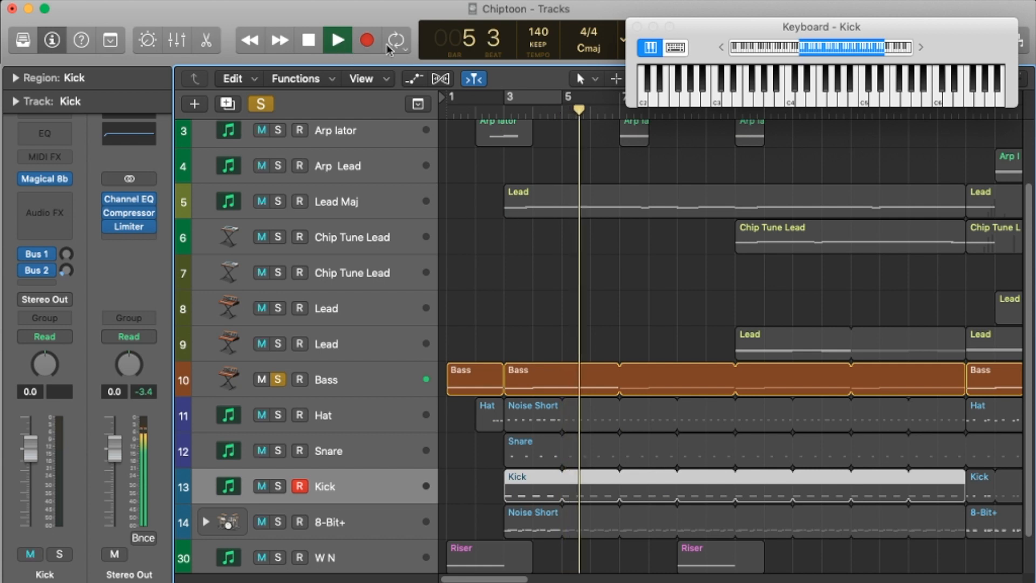
key(space)
click(551, 104)
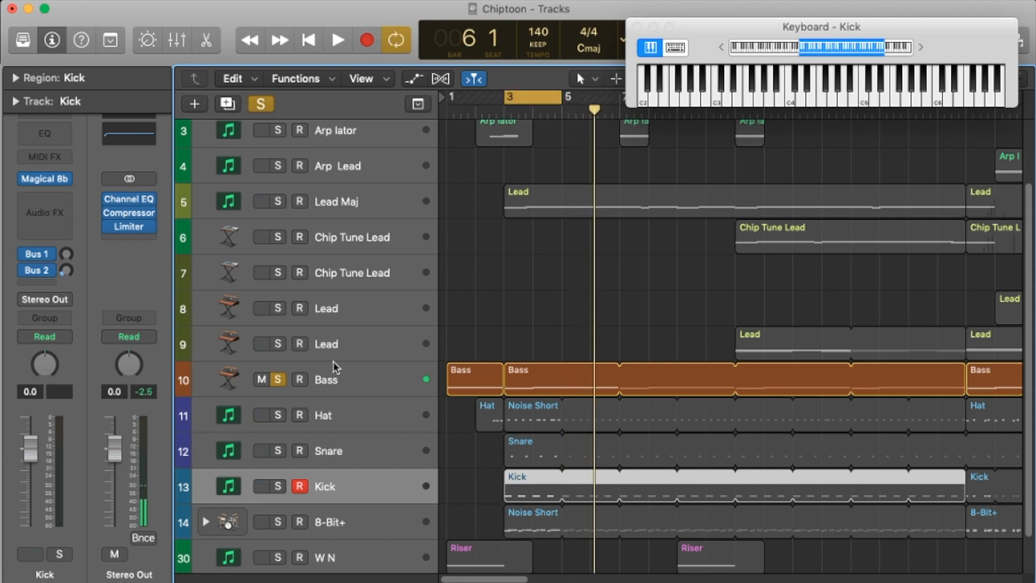
click(278, 380)
scroll(374, 340, up, 3)
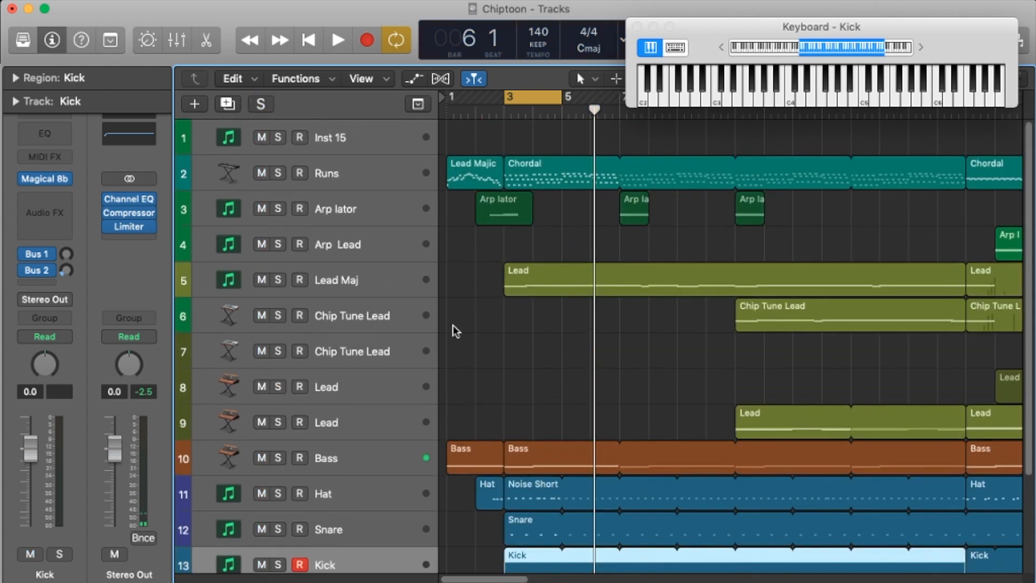
Step: Solo the Lead Maj track, play it within the bars 3 to 5 cycle, and stop playback
click(278, 280)
click(338, 40)
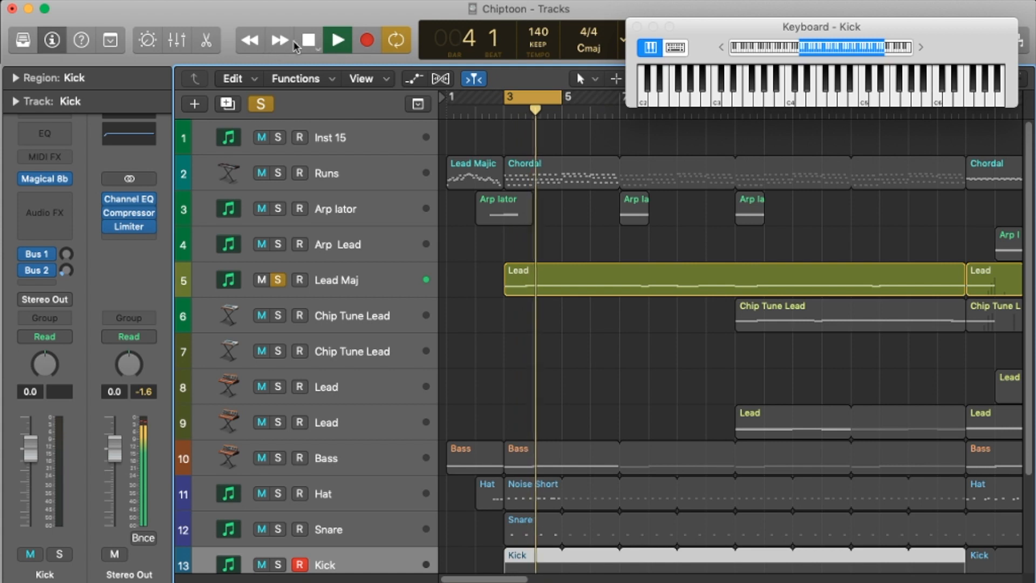
key(space)
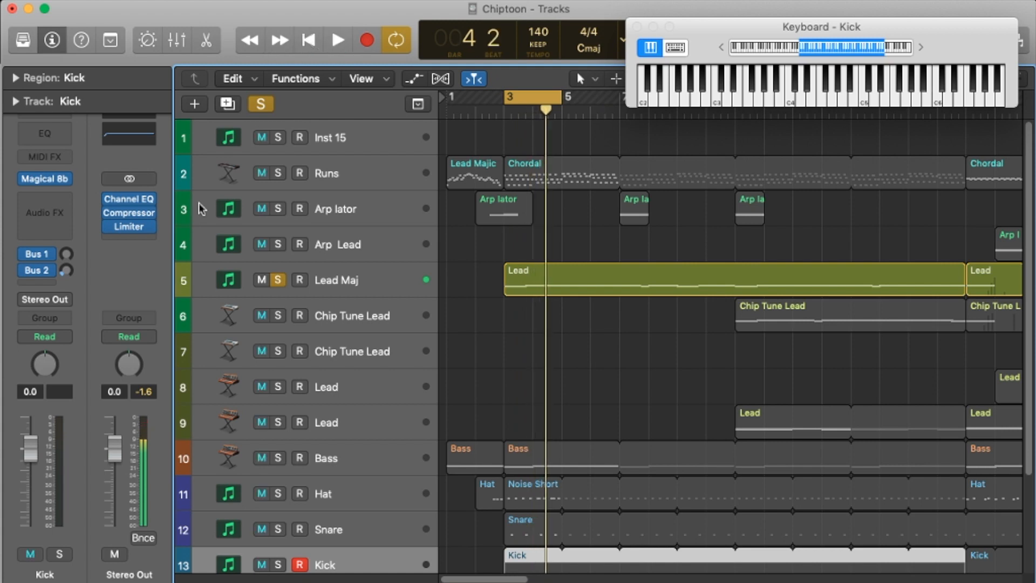
Step: Examine the Magical 8bit Plug settings on the Lead Maj track and close the plug-in window
click(46, 178)
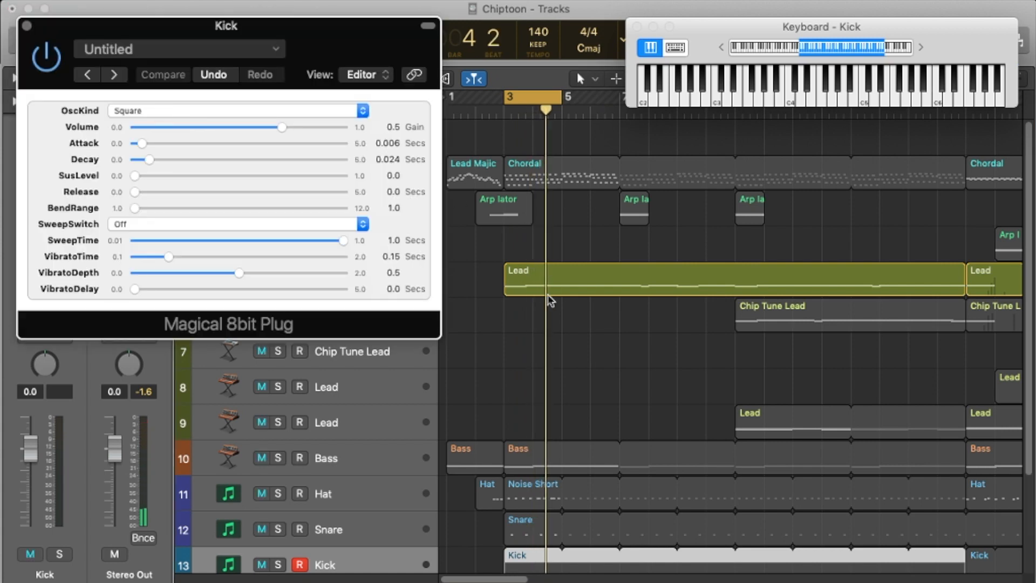
click(526, 280)
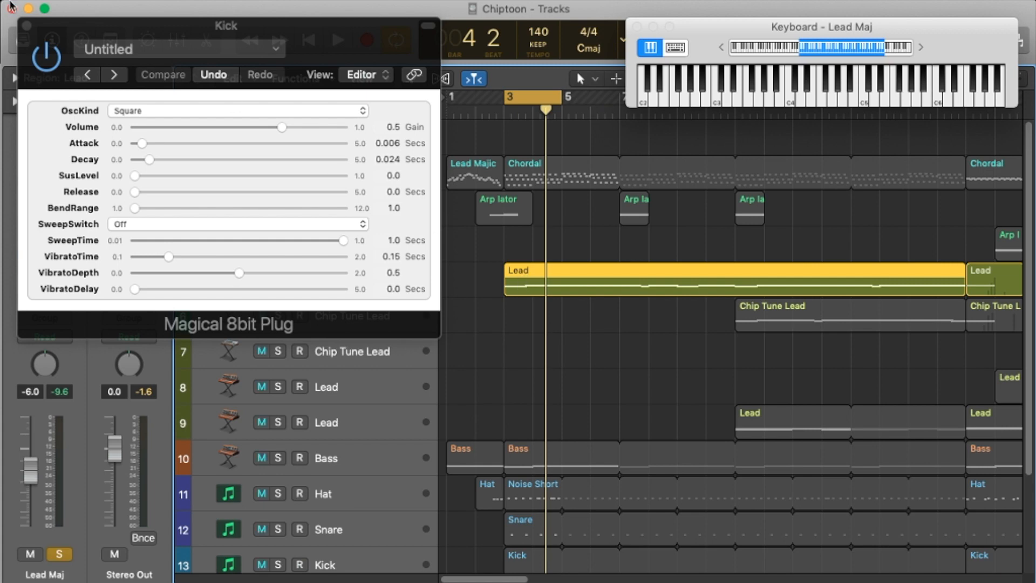
click(26, 25)
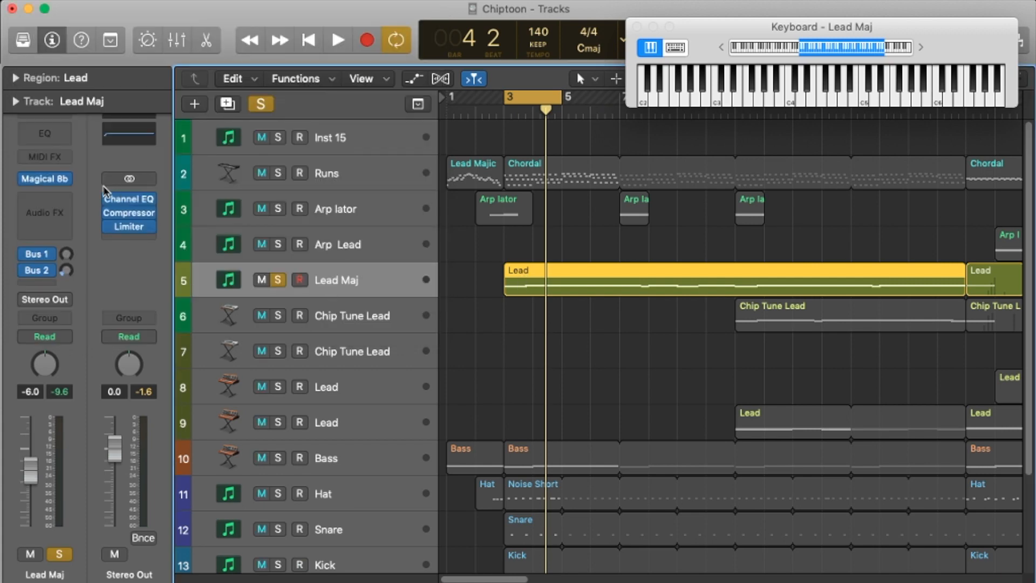
click(49, 179)
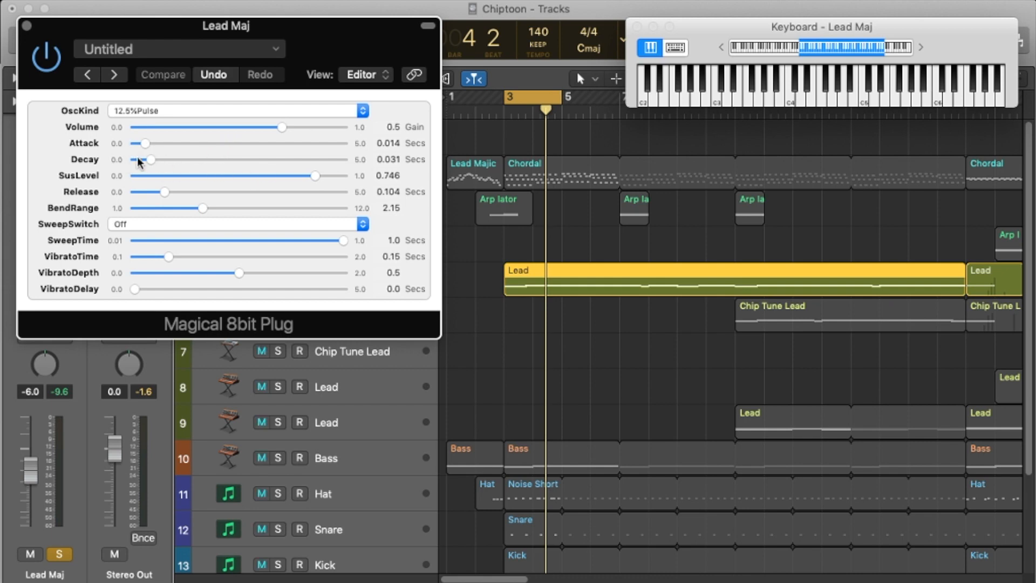
click(27, 25)
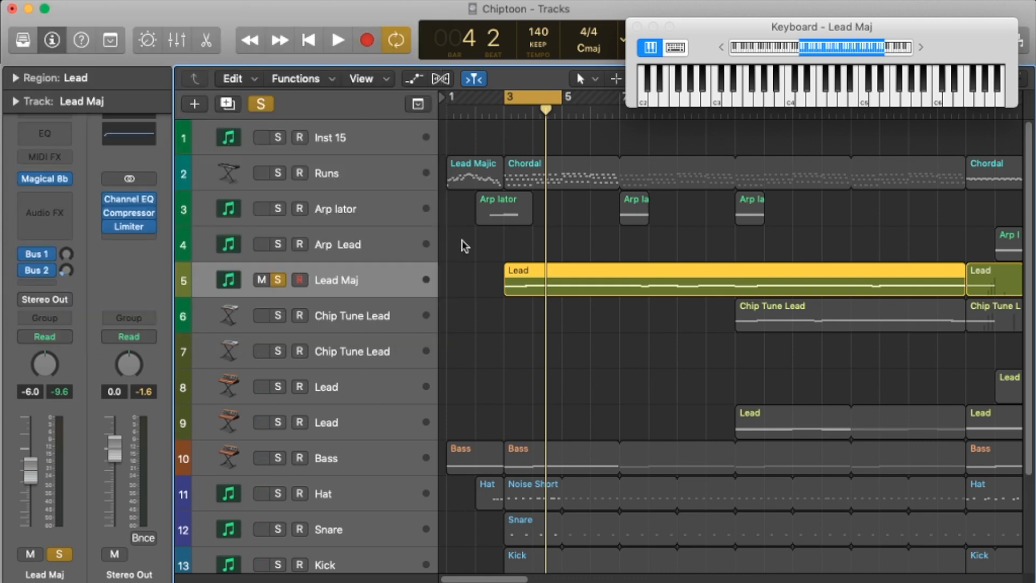
Step: Clear the Lead Maj solo and audition the Runs track on its own
click(359, 176)
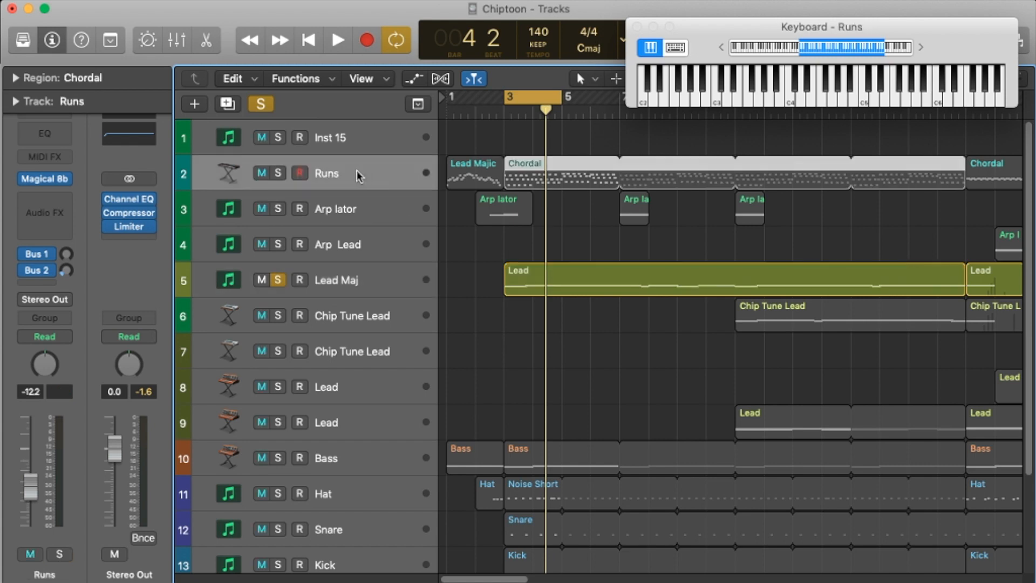
click(277, 279)
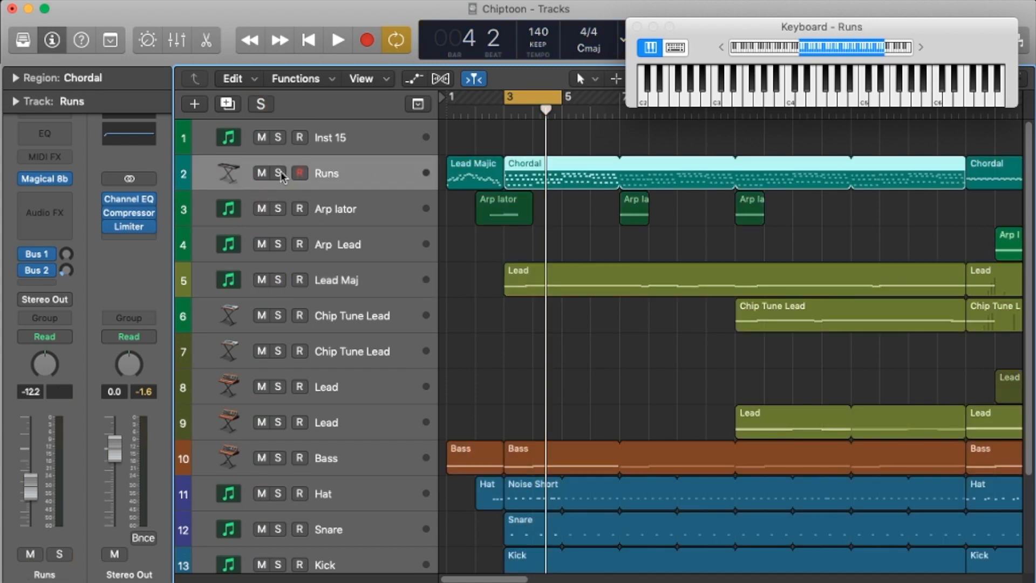
click(278, 173)
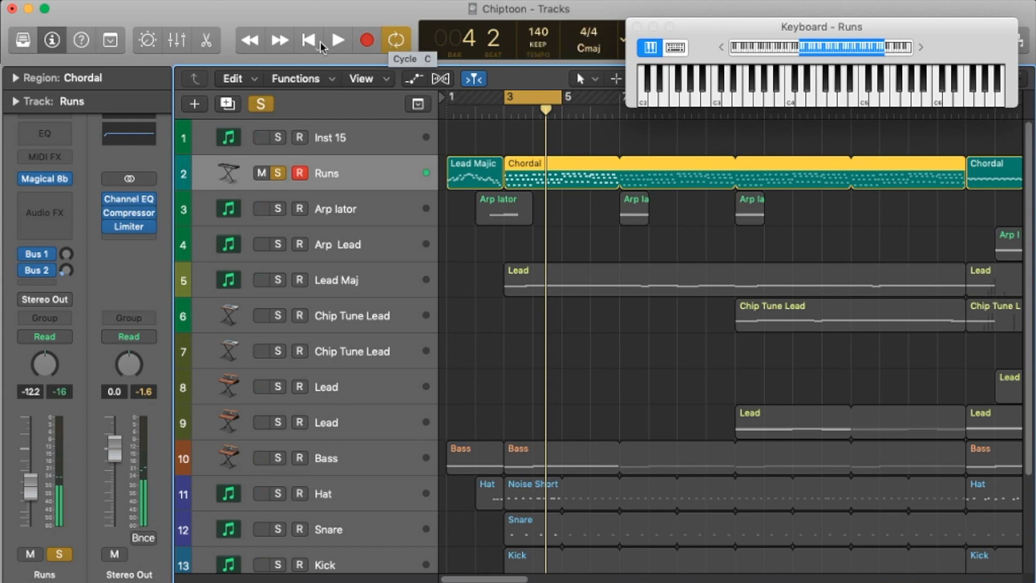
click(338, 40)
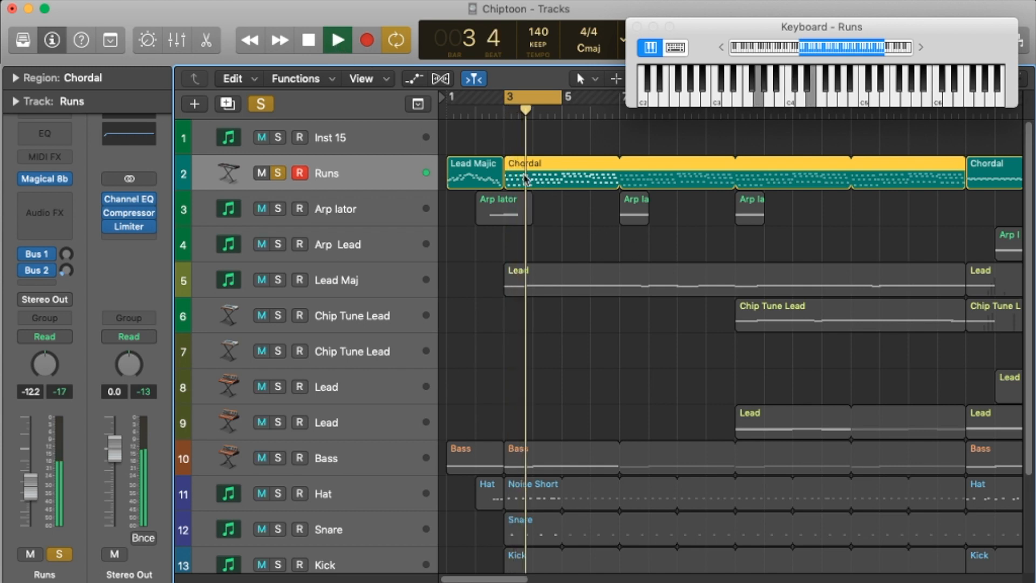
click(309, 40)
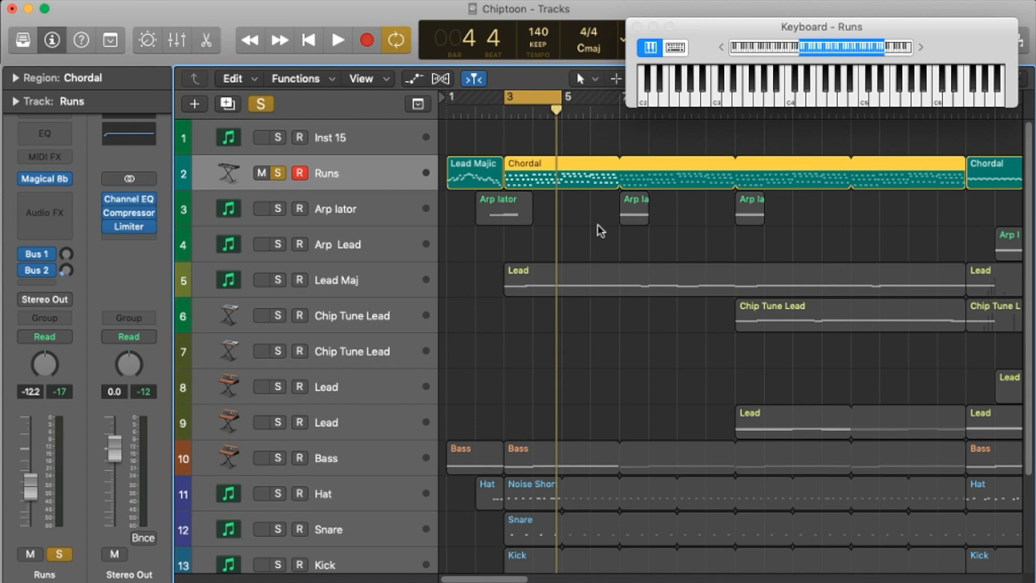
Step: Clear the Runs solo, play all tracks together within the cycle, and stop playback
click(276, 173)
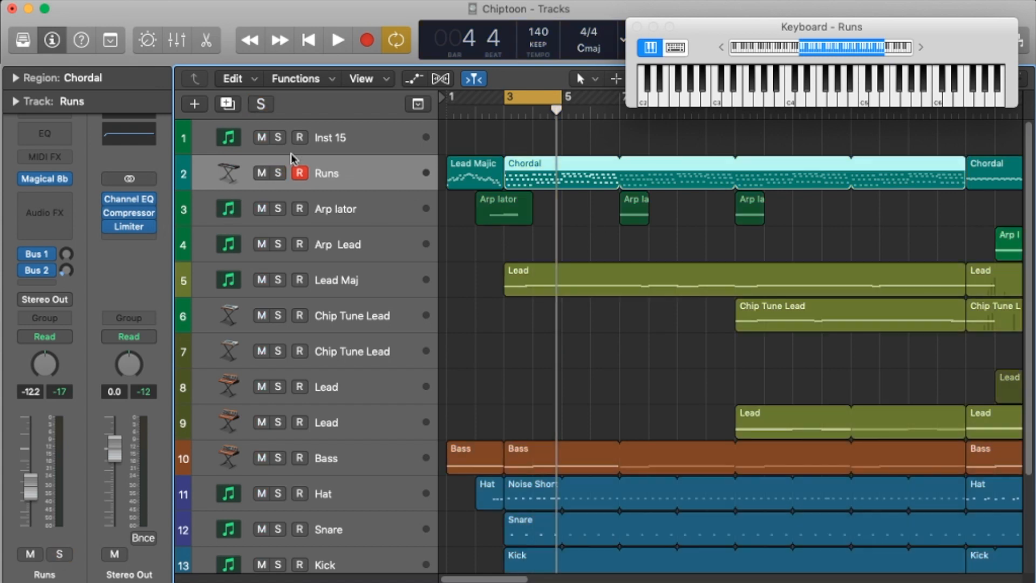
click(339, 40)
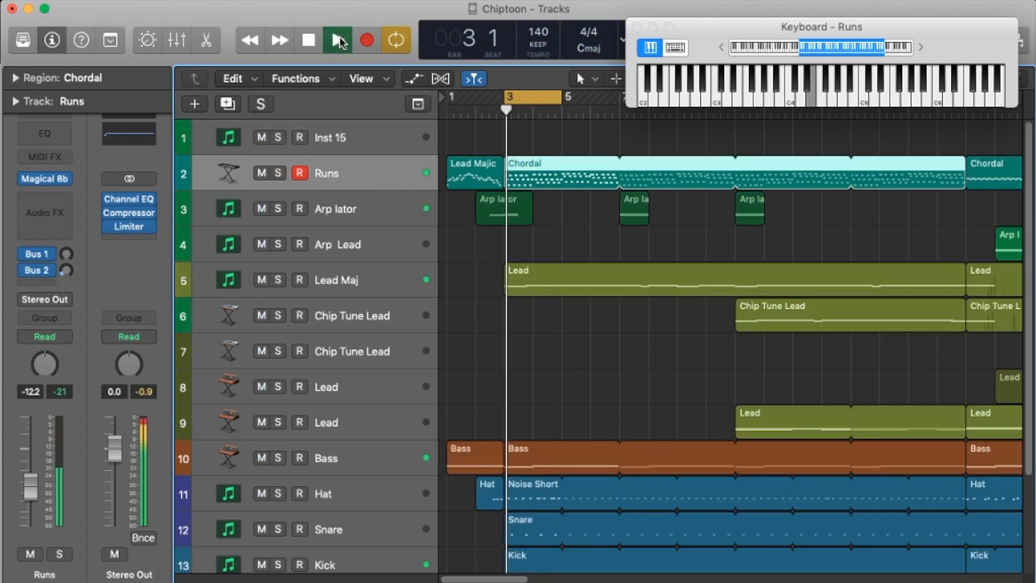
click(308, 44)
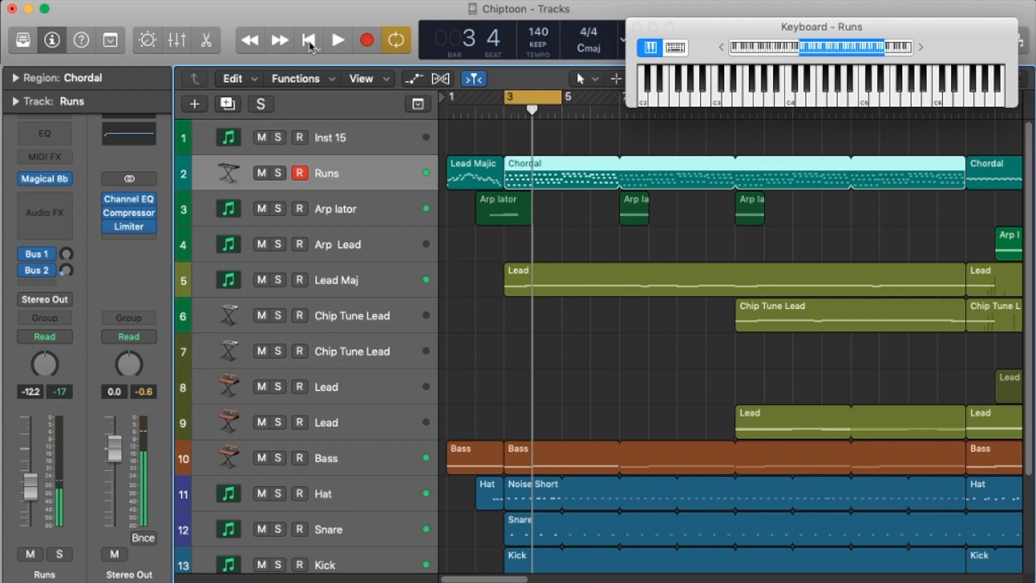
Step: Look over the track list and audition the 8-Bit+ drum track on its own
scroll(560, 323, down, 5)
scroll(560, 322, up, 4)
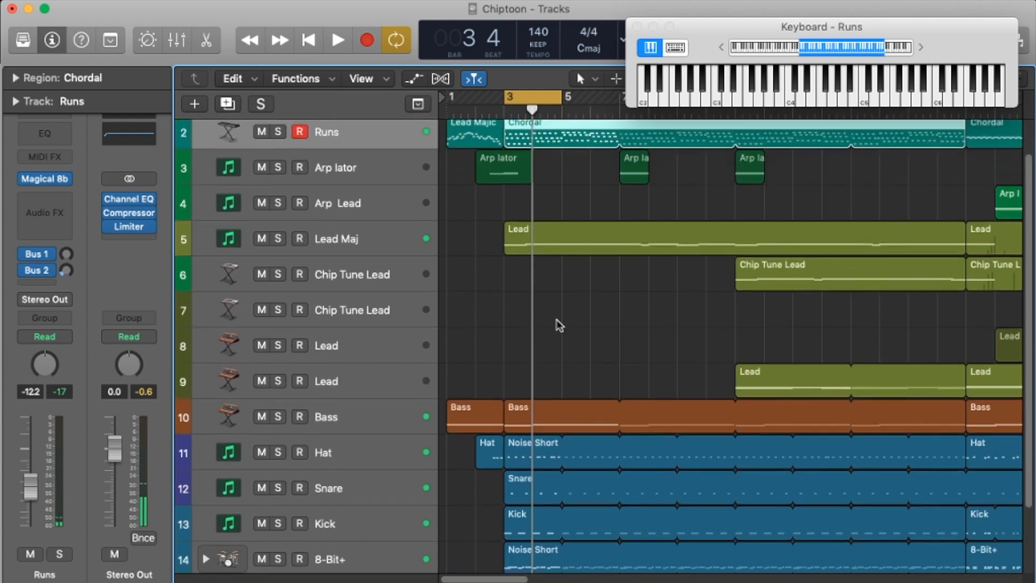
scroll(557, 324, down, 4)
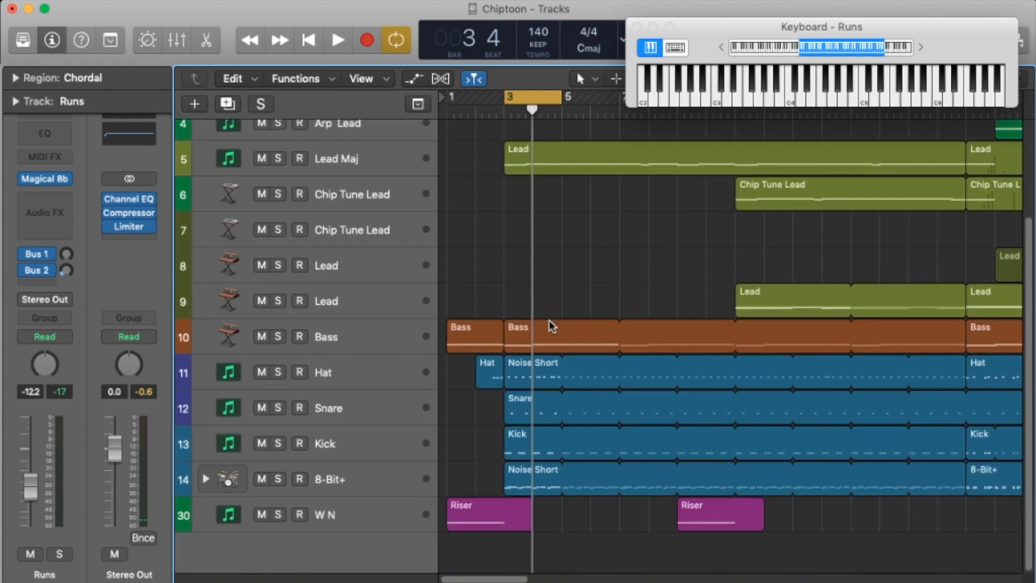
scroll(560, 330, up, 4)
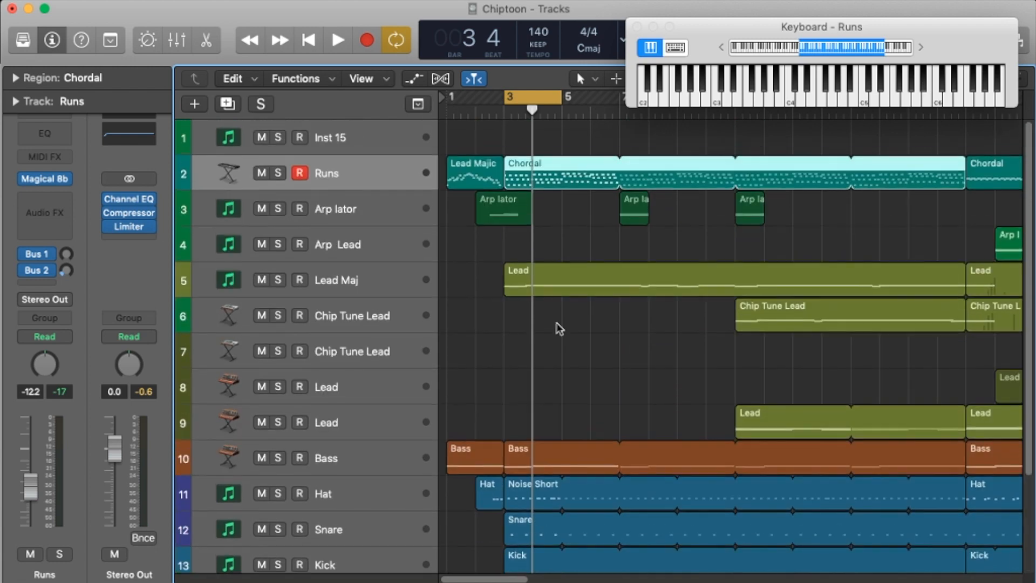
scroll(559, 324, down, 4)
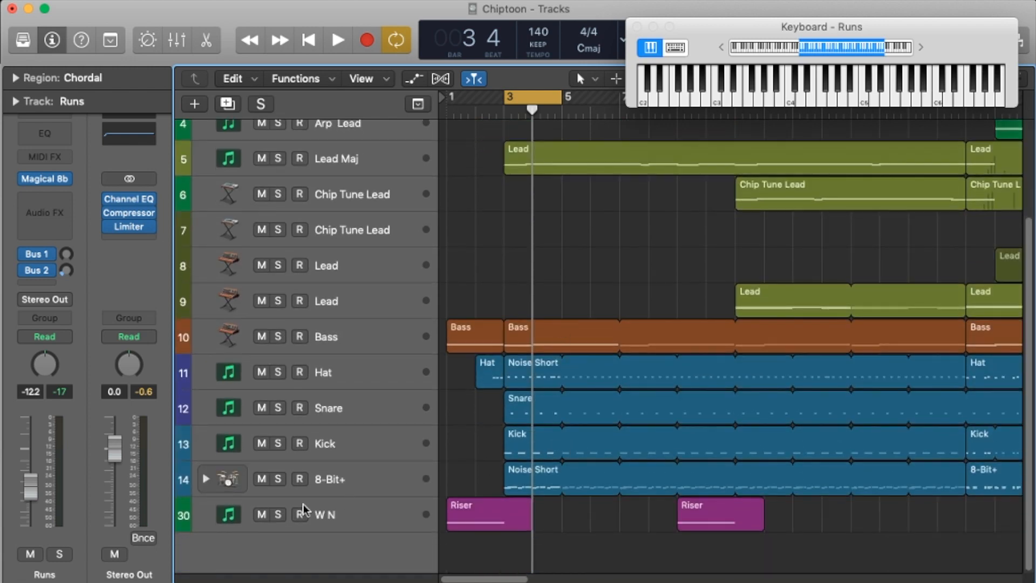
click(365, 489)
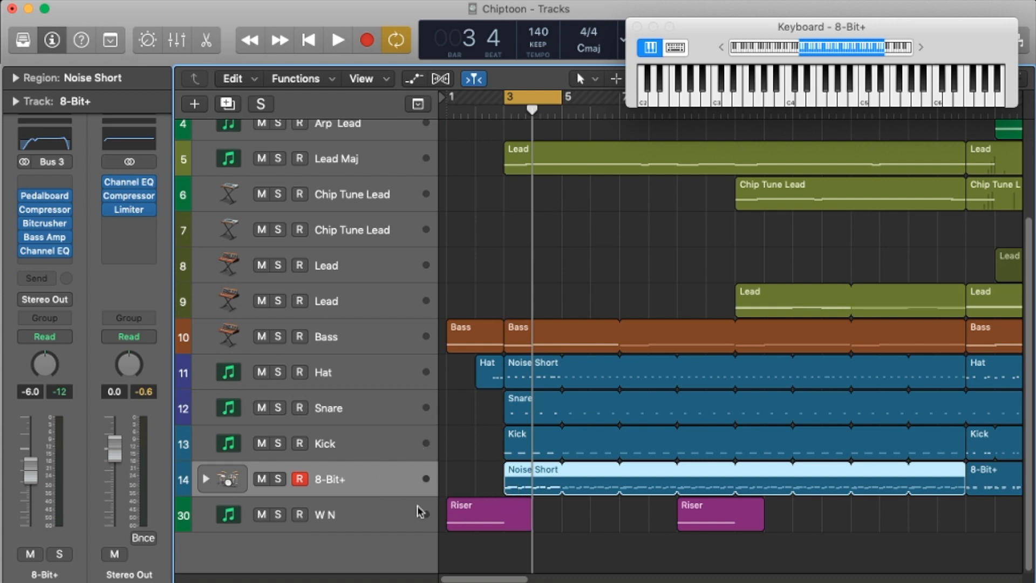
click(276, 480)
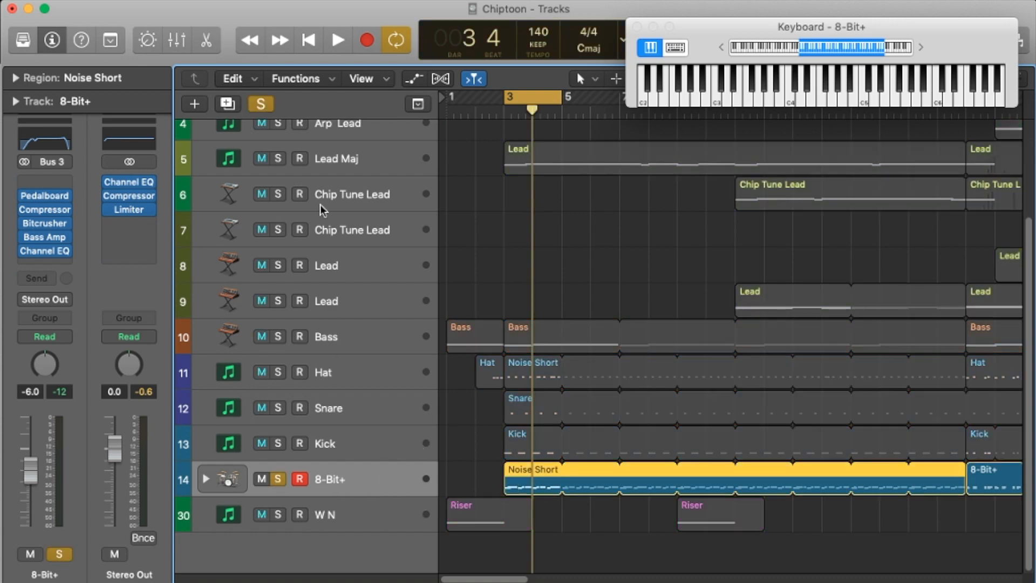
click(338, 41)
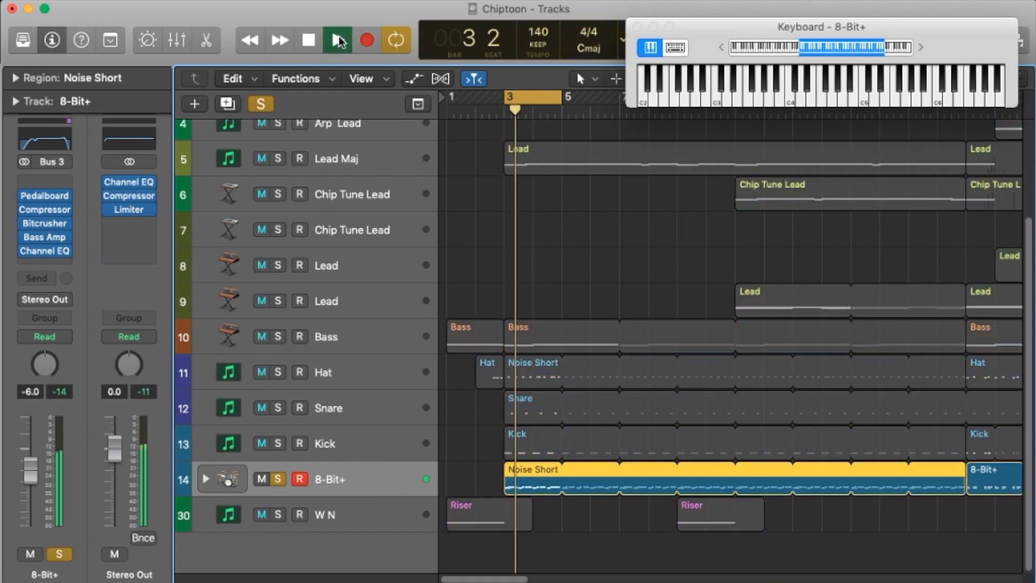
click(307, 40)
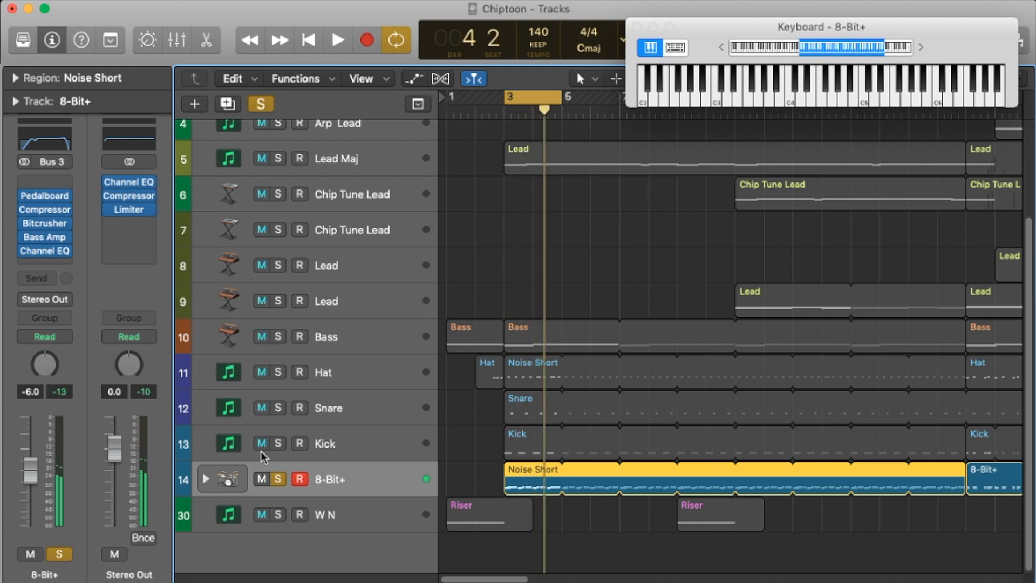
Step: Add the Kick, Snare and Hat to the solo and play them together with the 8-Bit+ drums
click(277, 444)
click(278, 408)
click(278, 372)
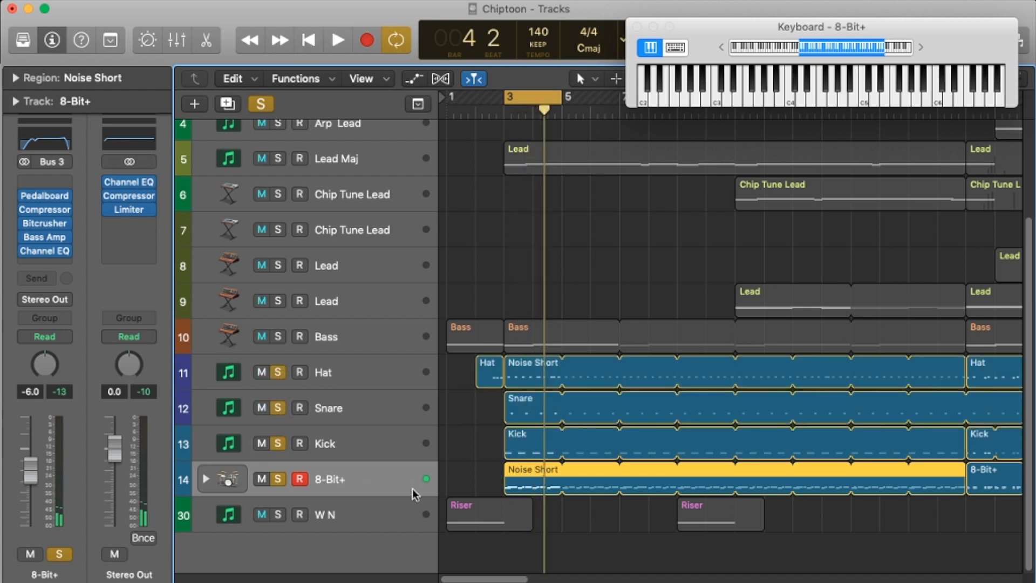
click(338, 41)
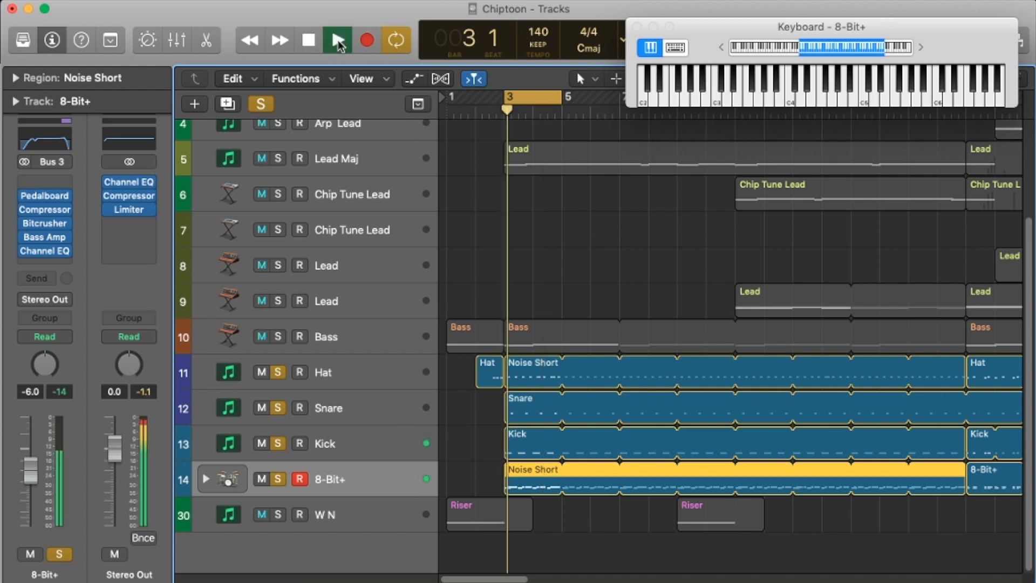
click(309, 41)
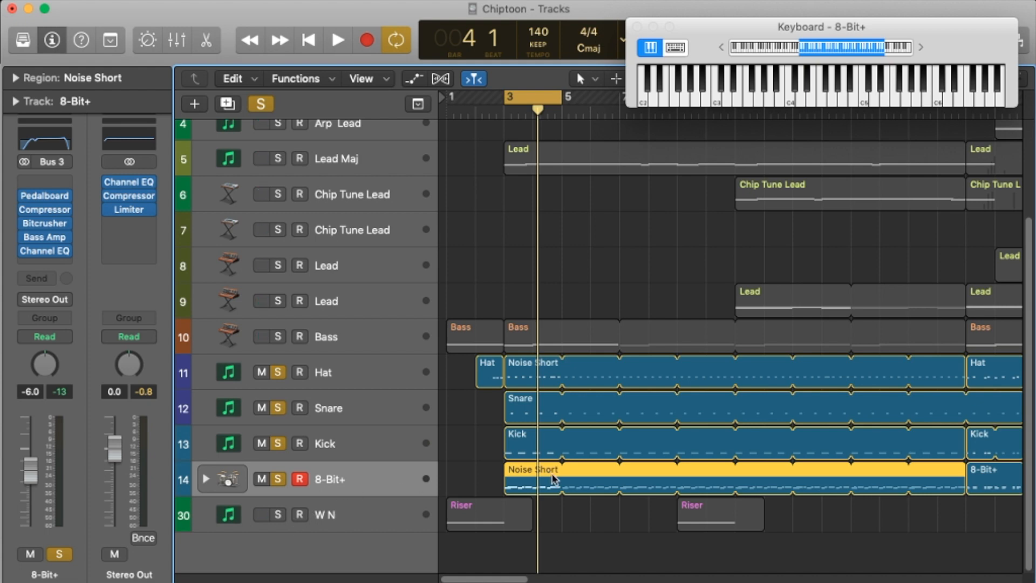
Step: Clear the solos on the 8-Bit+, Kick, Snare and Hat tracks
click(278, 478)
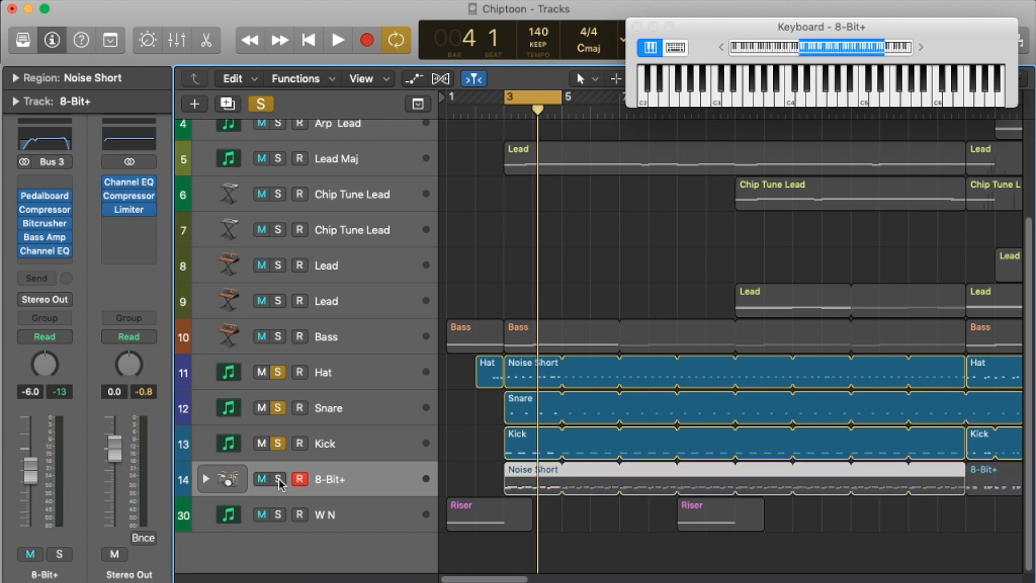
click(280, 453)
click(278, 443)
click(278, 408)
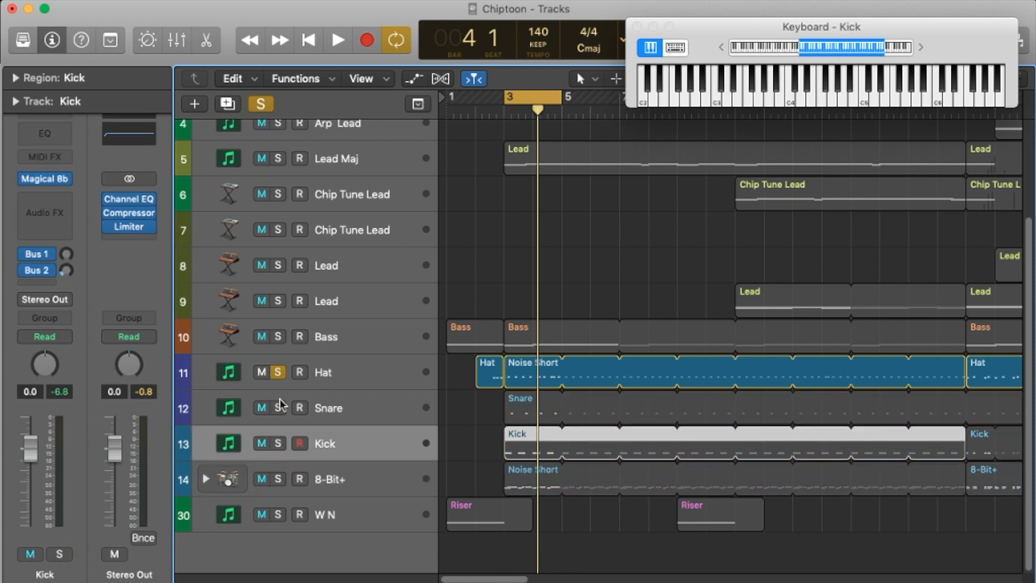
click(278, 372)
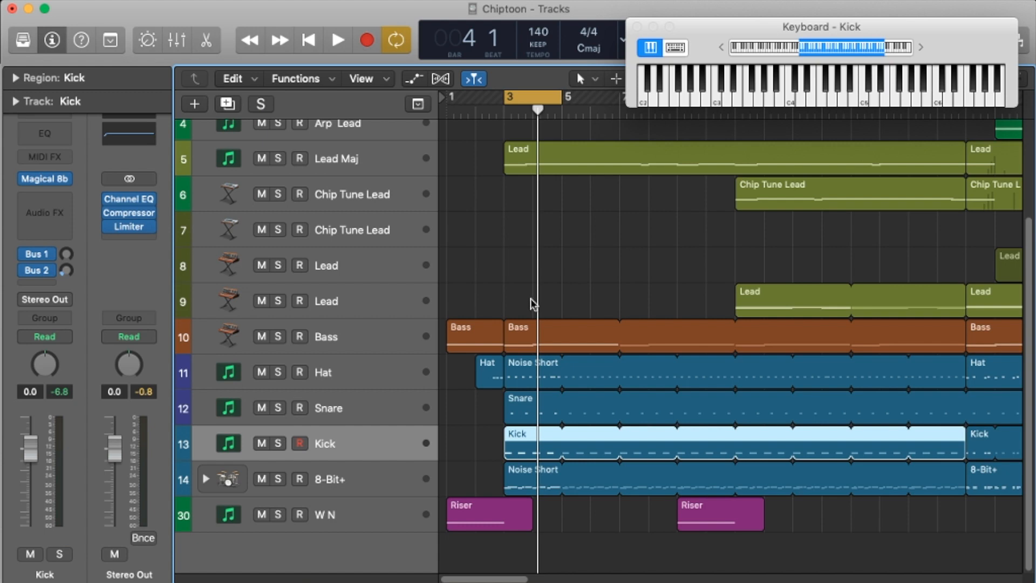
Step: Place the playhead at bar 29, solo the Chip Tune Lead on track 7, and start playback
scroll(621, 269, right, 15)
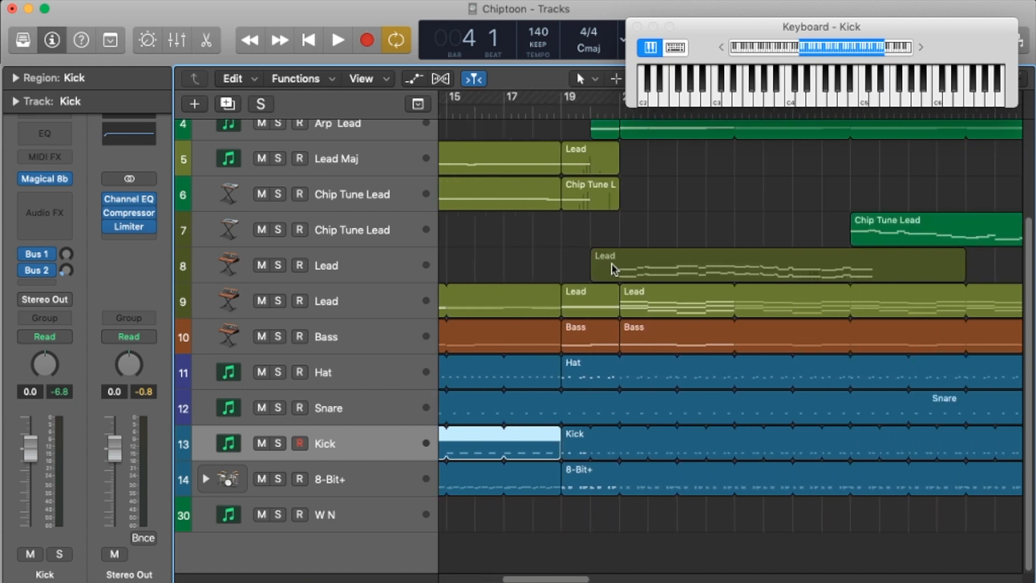
scroll(610, 269, right, 12)
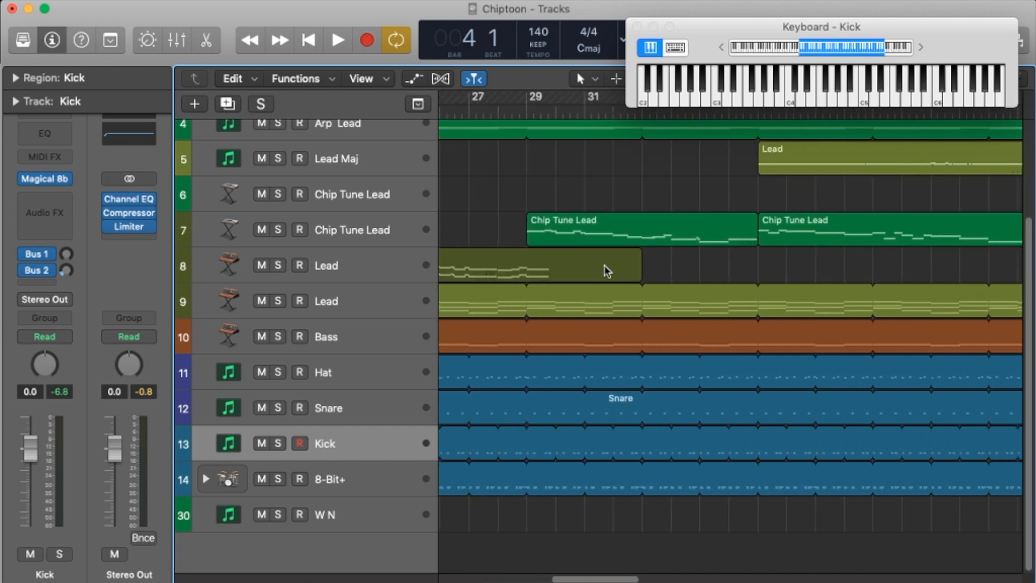
click(529, 104)
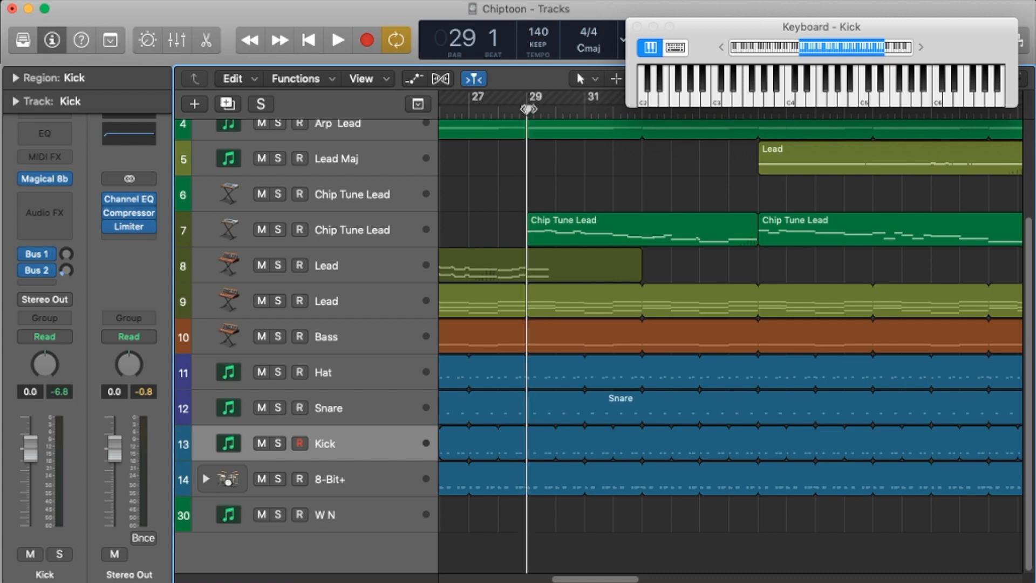
click(340, 230)
click(278, 229)
key(space)
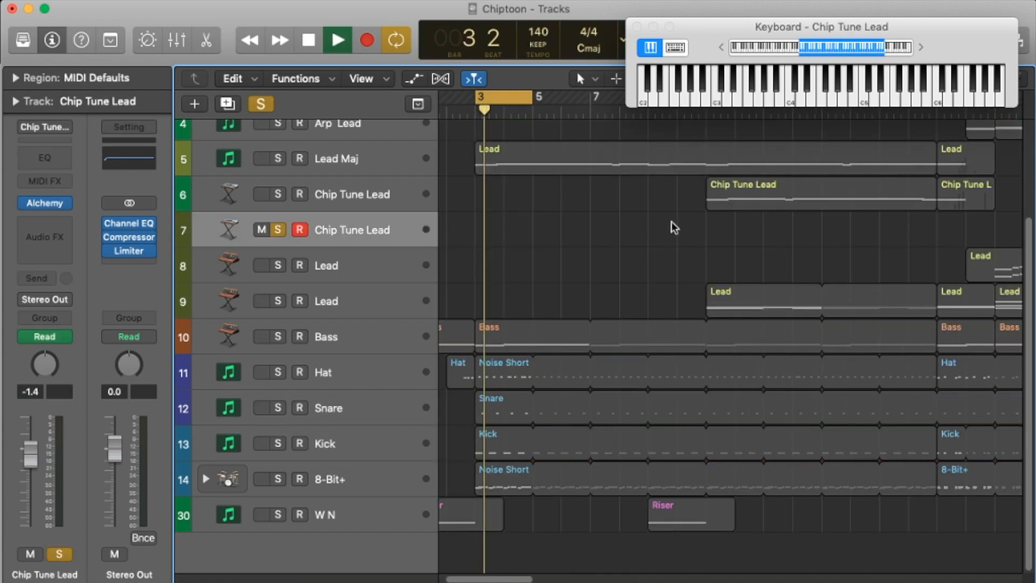
Step: Stop playback, turn off the cycle, and play the soloed Chip Tune Lead from around bar 29
key(space)
key(c)
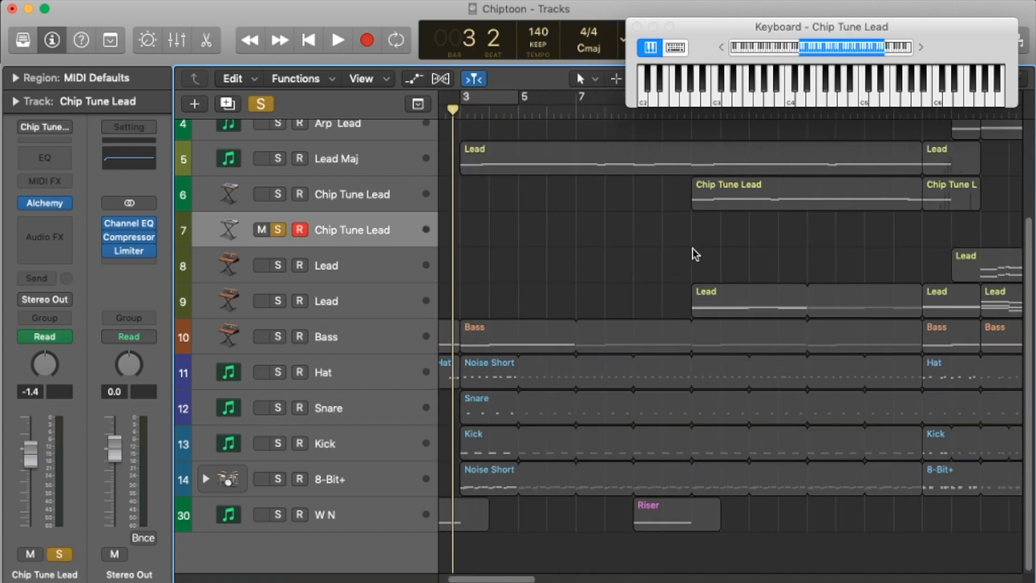
scroll(696, 254, right, 15)
click(577, 104)
key(space)
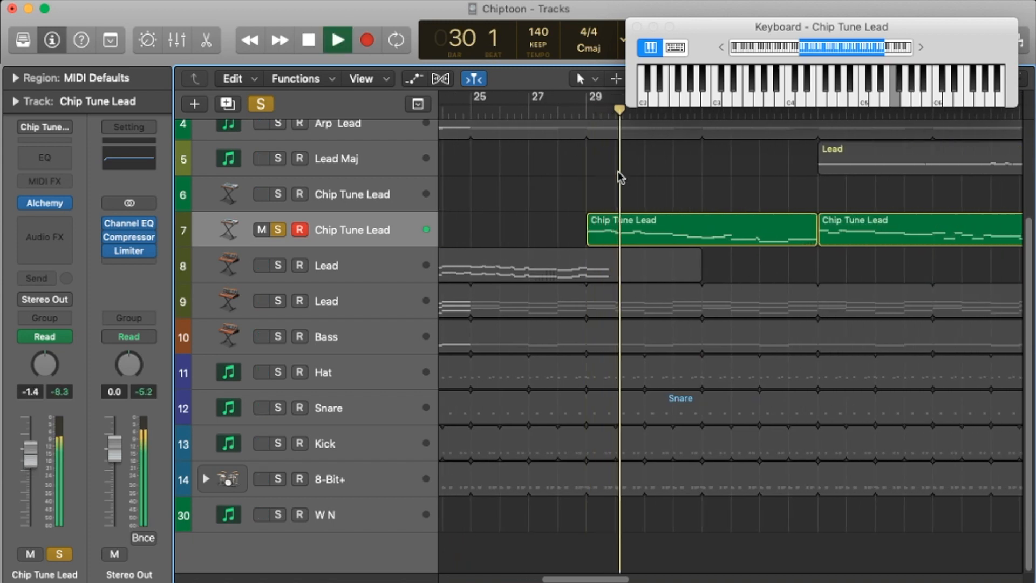
Step: Stop playback, search the sound library for "chip", and close the library
key(space)
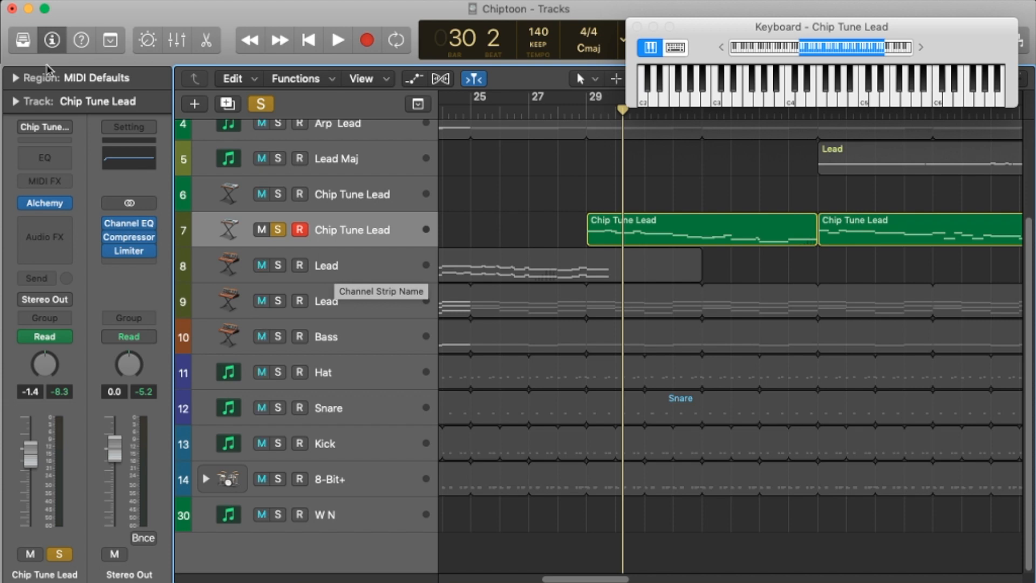
click(22, 39)
click(95, 251)
text(cji)
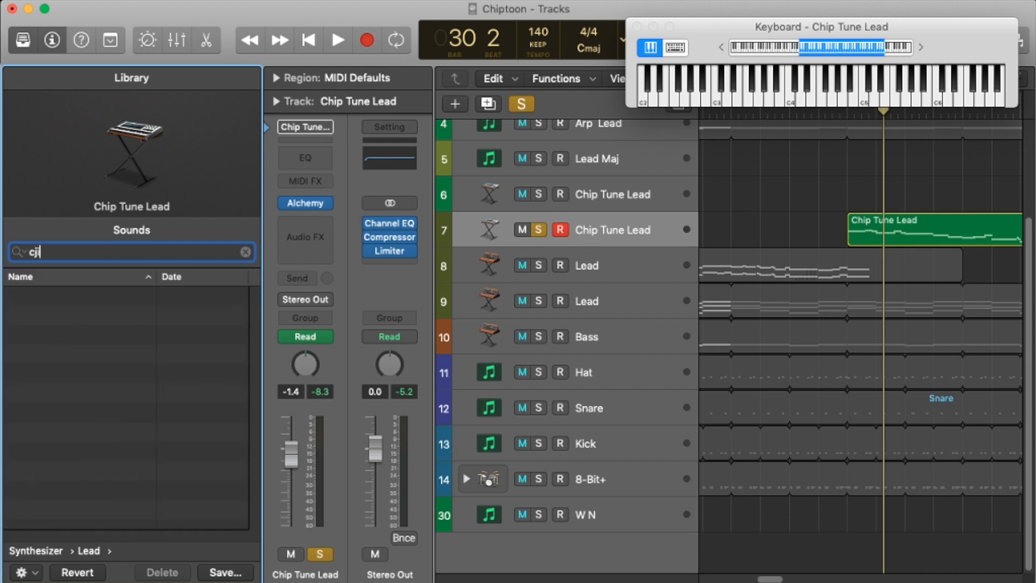
key(BackSpace)
text(hip)
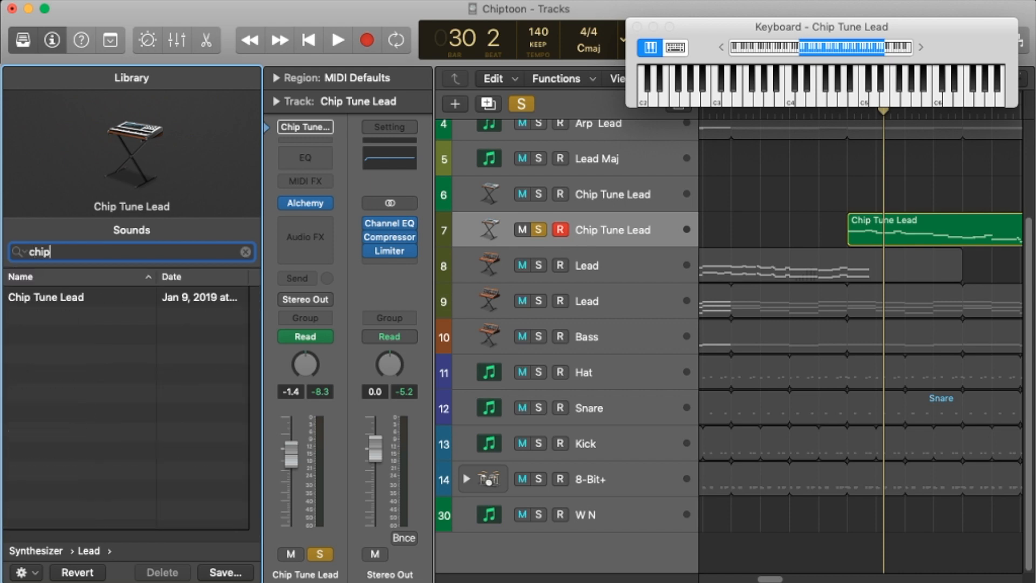
click(22, 39)
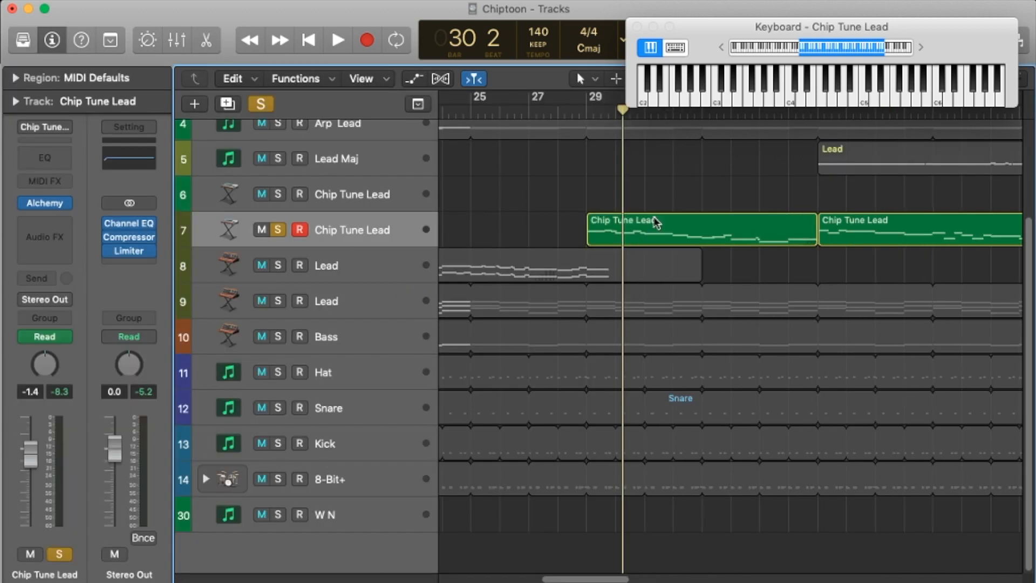
Step: Examine the Smart Controls of the Chip Tune Lead on track 7, both Lead tracks and the Bass
click(147, 39)
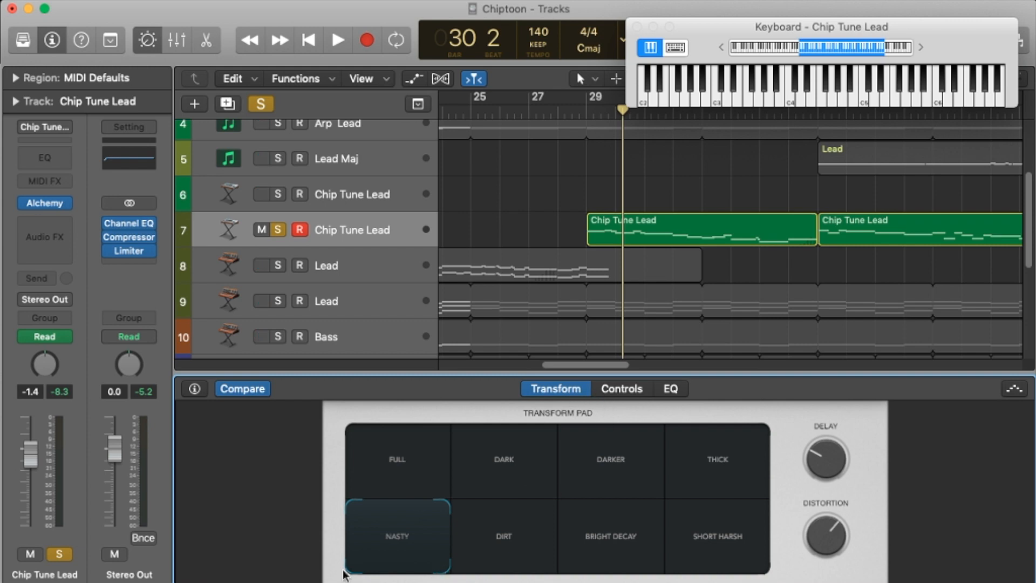
click(624, 394)
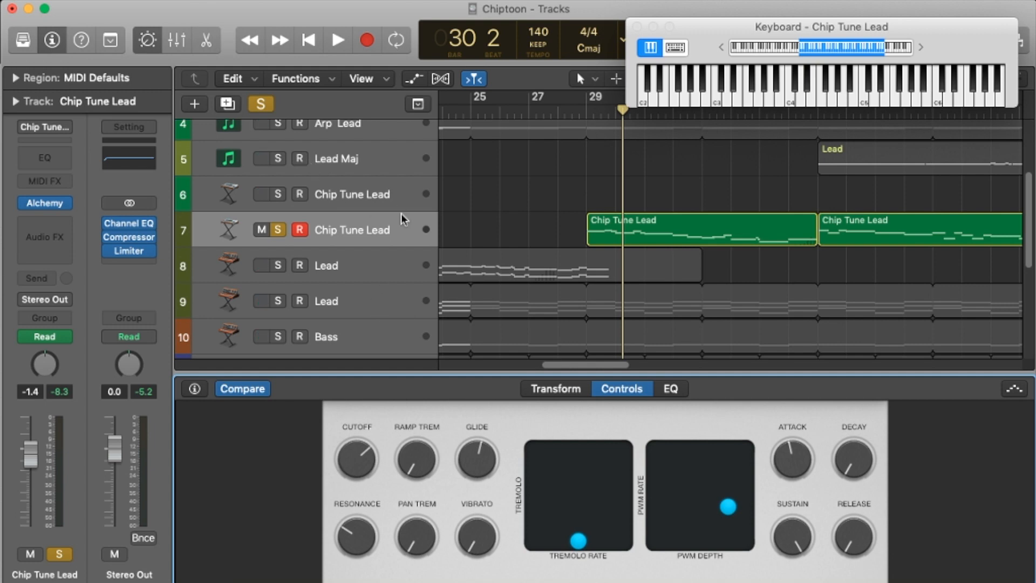
click(374, 267)
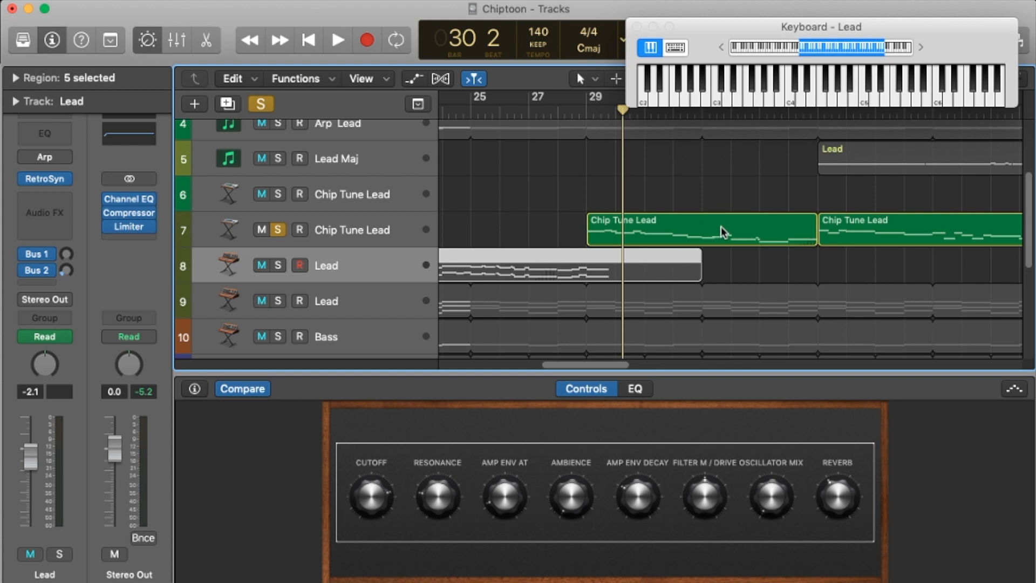
click(352, 301)
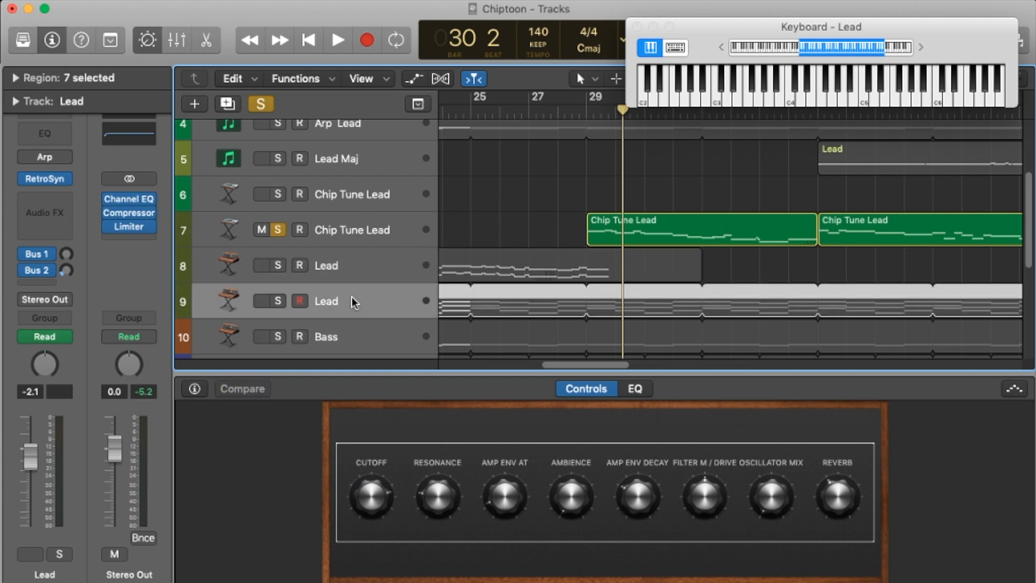
click(359, 339)
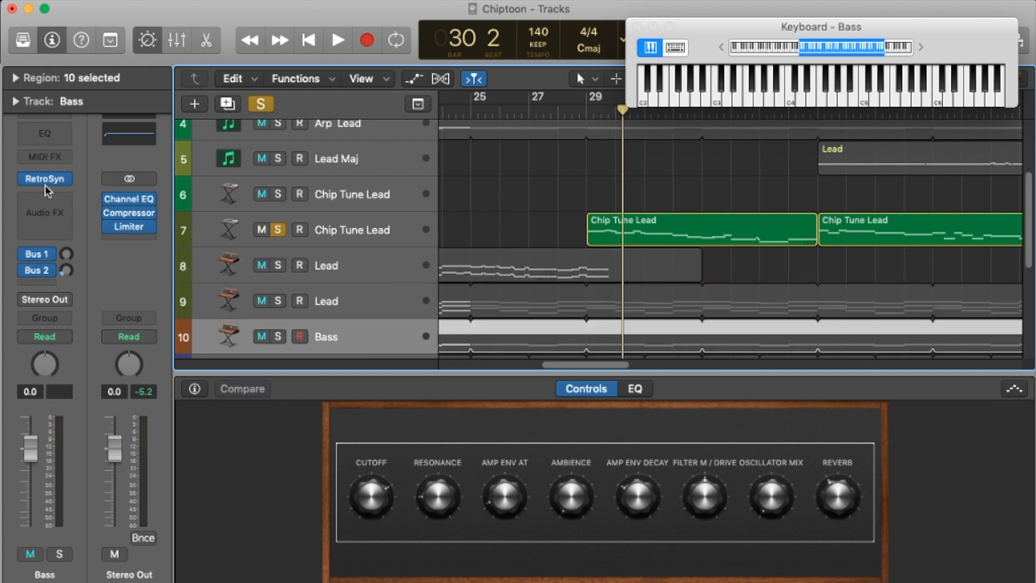
scroll(394, 233, down, 3)
scroll(396, 236, down, 3)
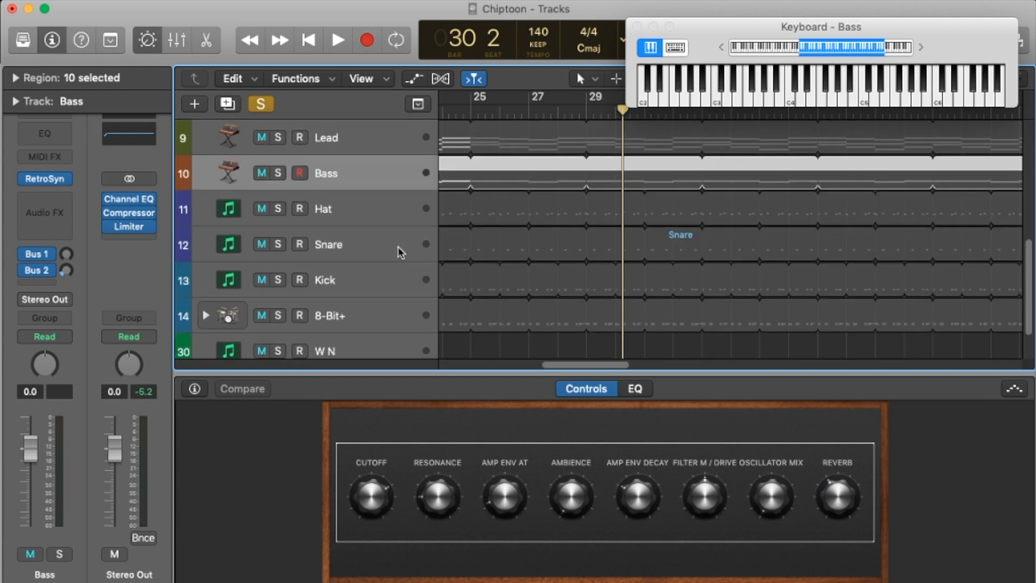
scroll(399, 251, up, 10)
scroll(399, 254, down, 3)
Step: Reselect the Chip Tune Lead on track 7, clear its solo, and hide the Smart Controls
click(396, 265)
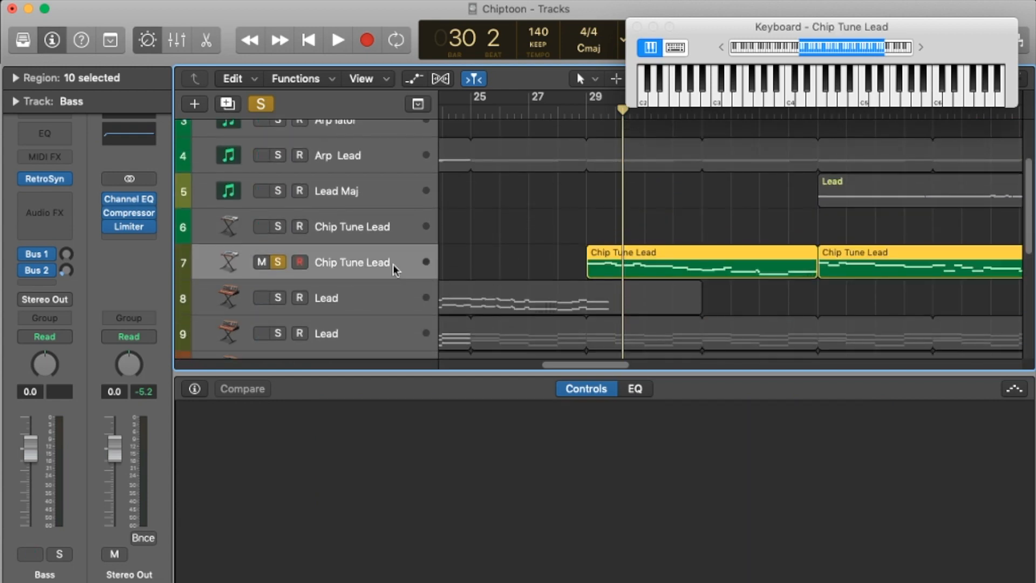
click(277, 262)
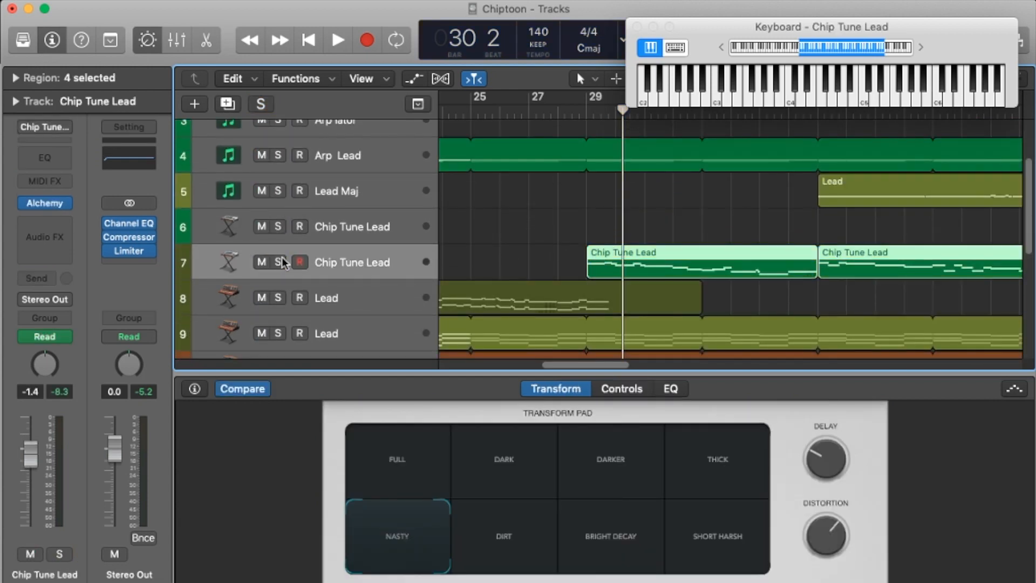
scroll(558, 245, up, 3)
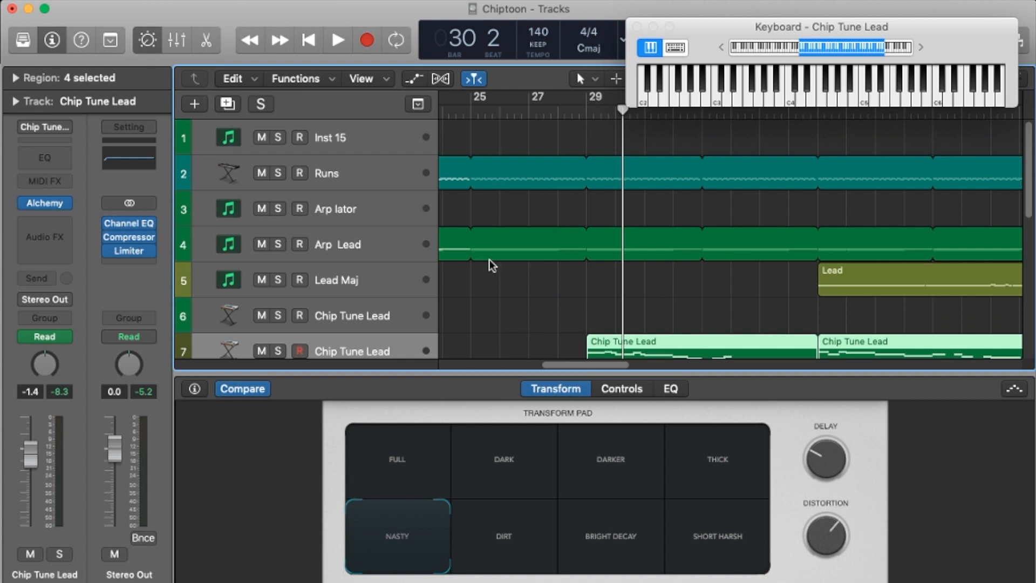
click(147, 40)
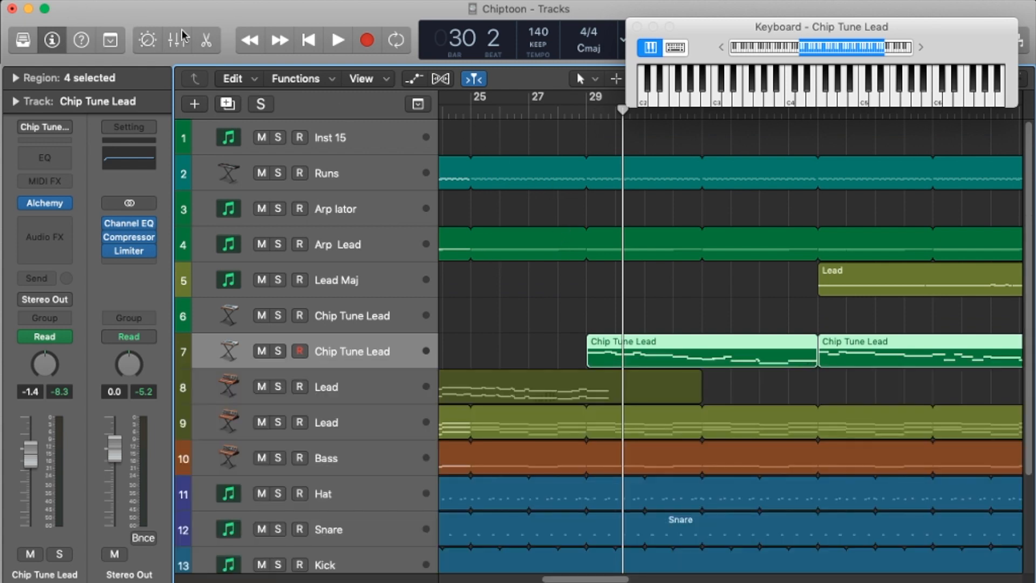
Step: Return to the song start, select the first Riser region on W N, and review its Magical 8bit Plug settings and SweepSwitch options
click(313, 43)
scroll(505, 254, down, 4)
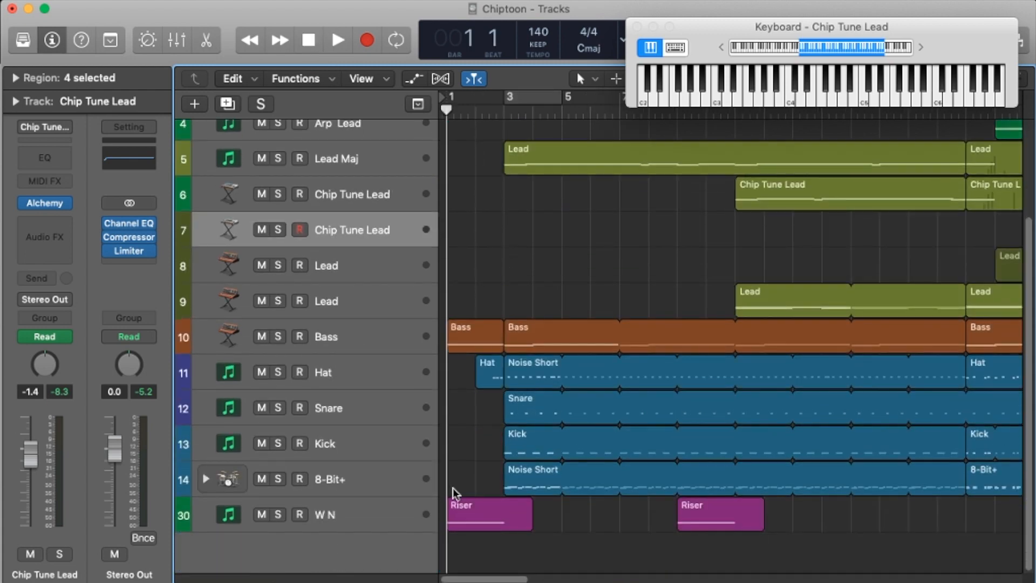
click(483, 520)
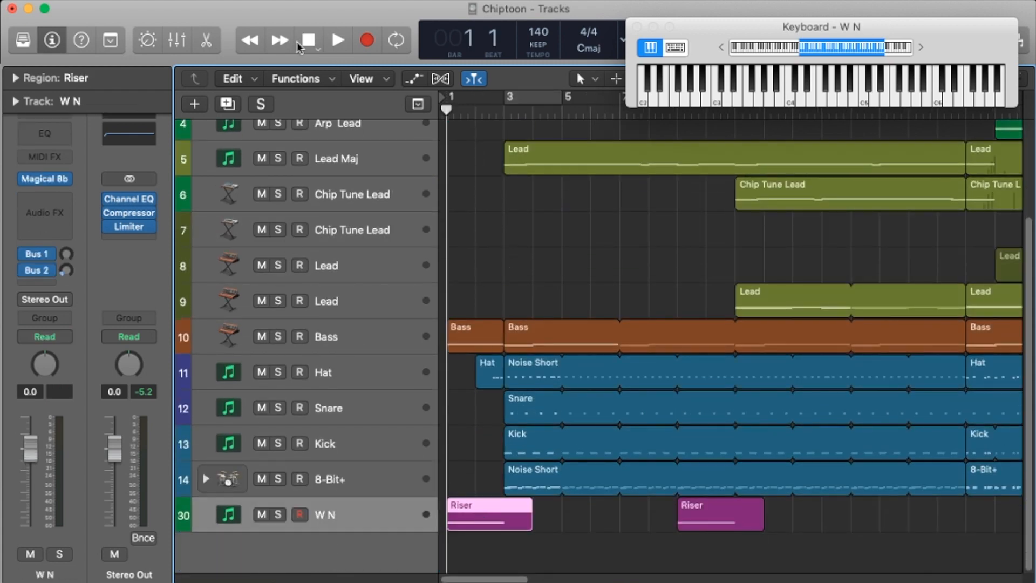
click(37, 180)
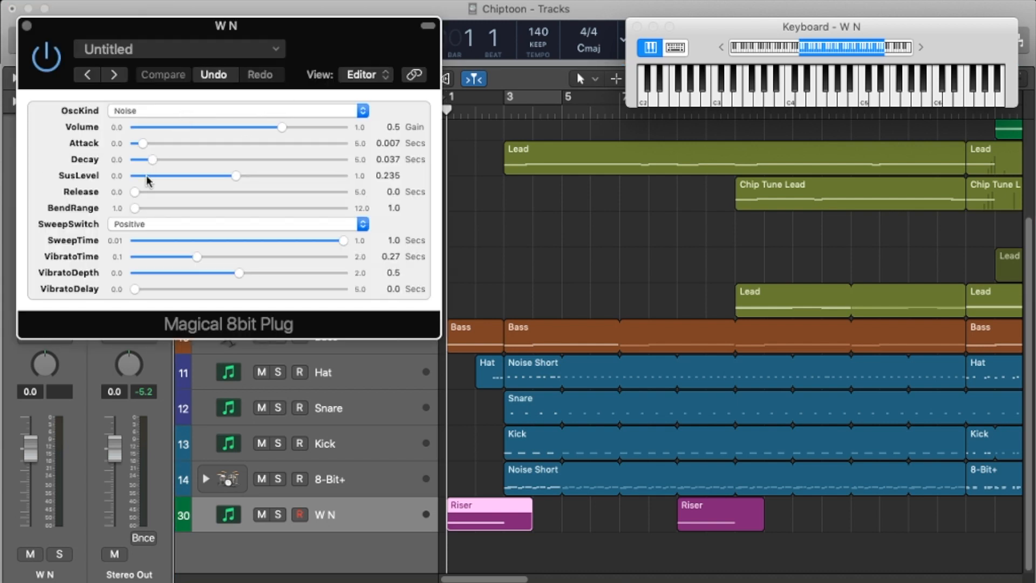
click(143, 230)
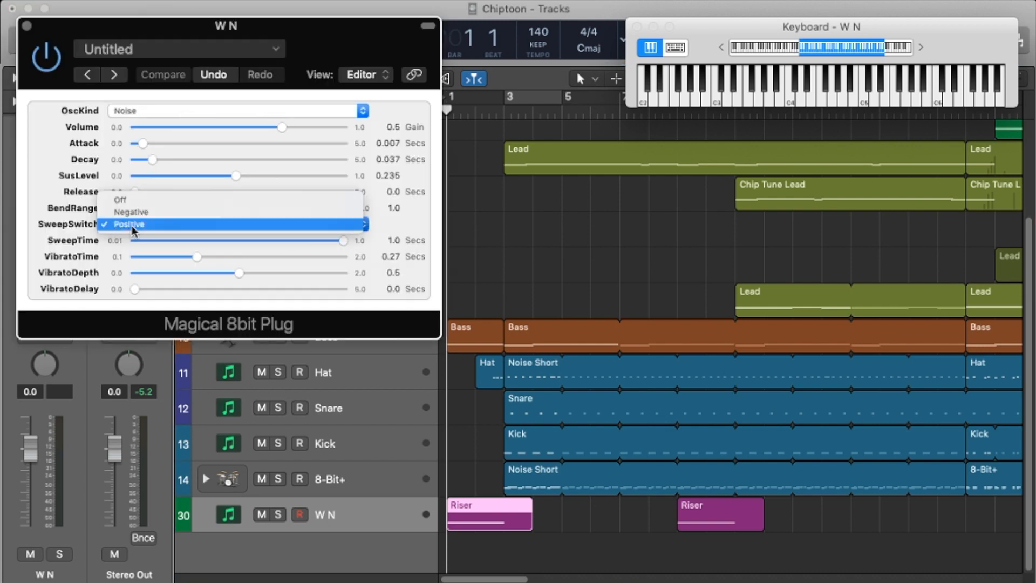
click(53, 203)
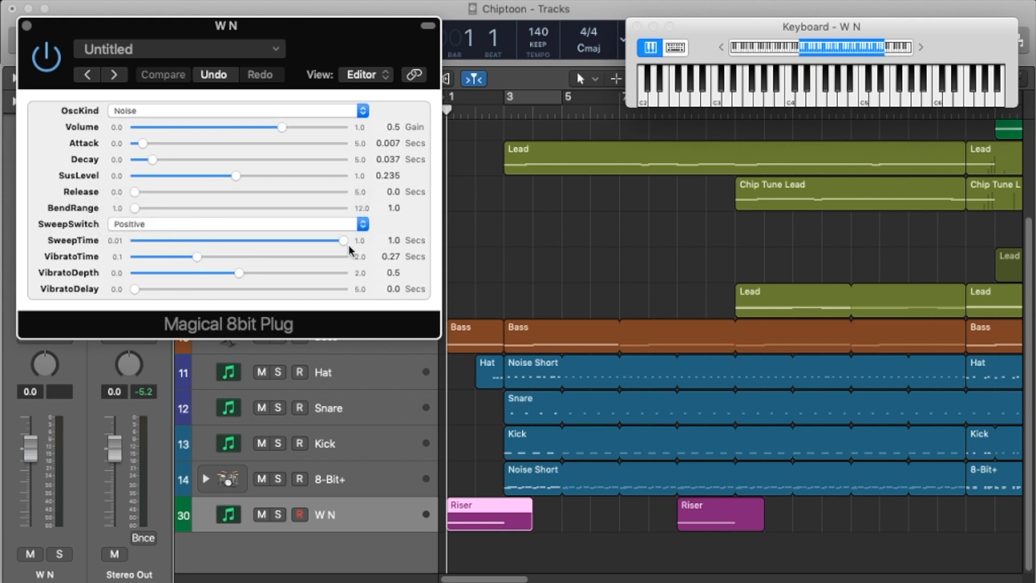
click(27, 26)
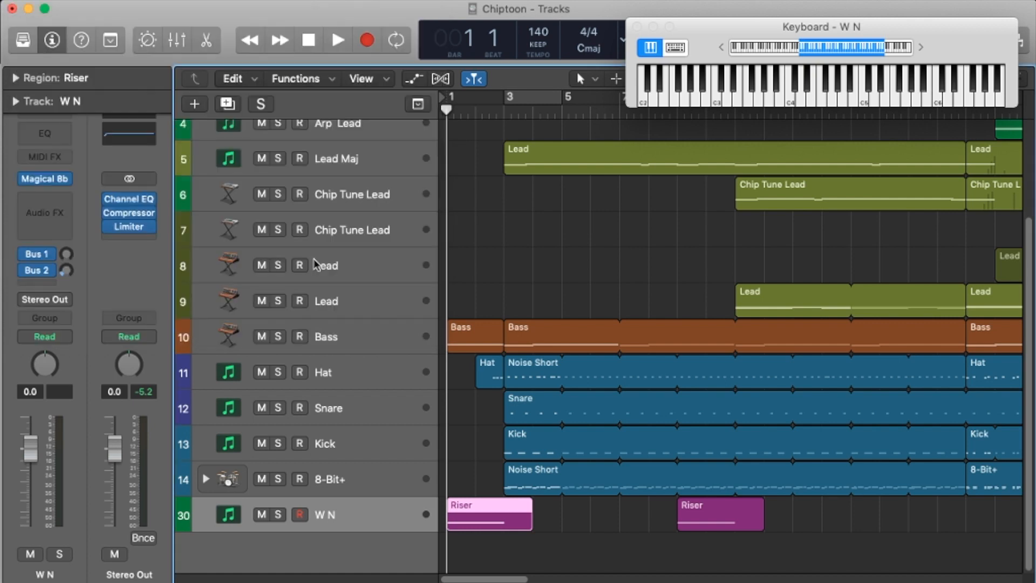
Step: Solo the W N track and play its Riser from bar 1
click(278, 514)
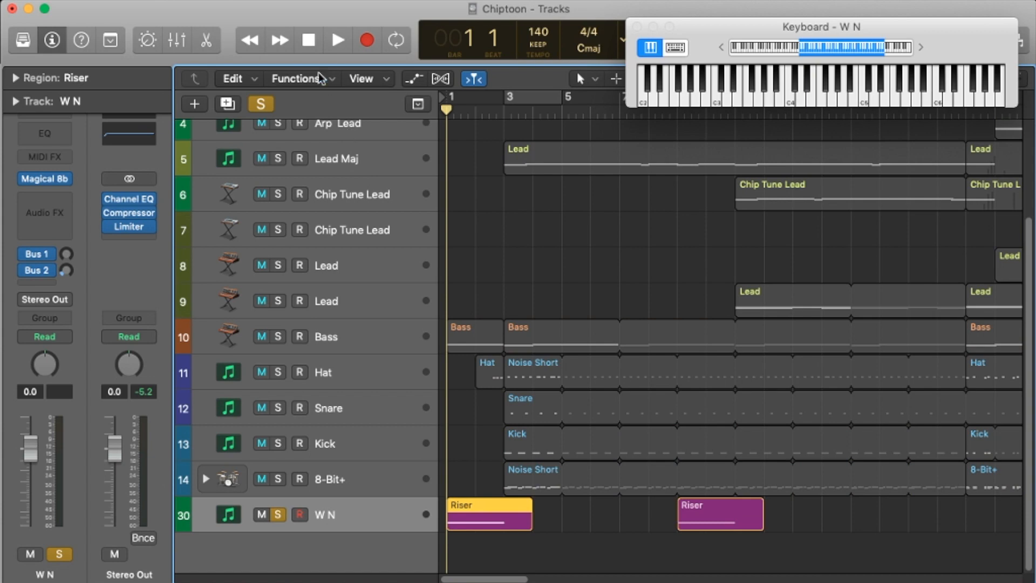
click(338, 40)
click(309, 40)
Step: Clear the W N solo and play the full mix from bar 1 into bar 3
click(278, 514)
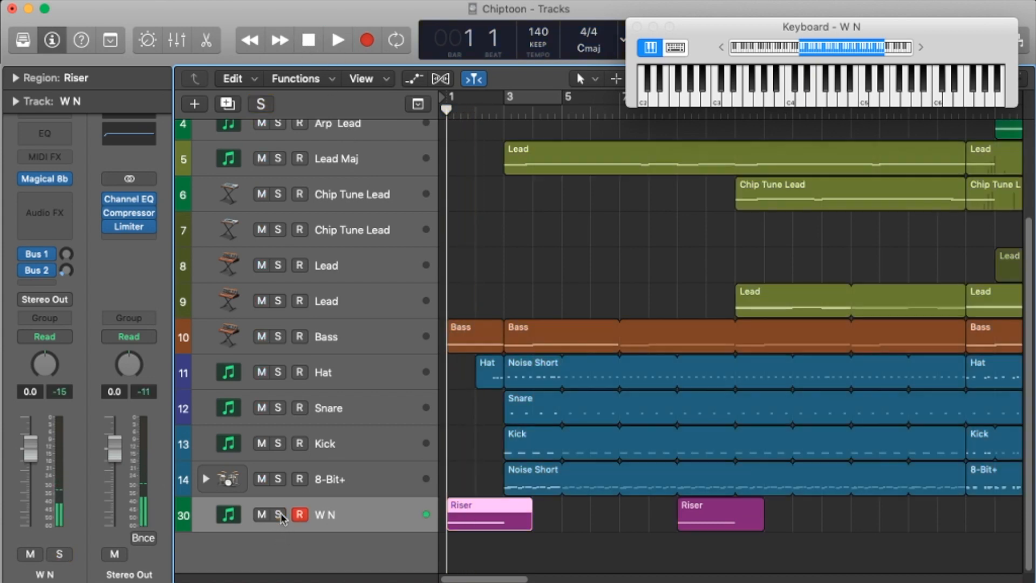
click(338, 40)
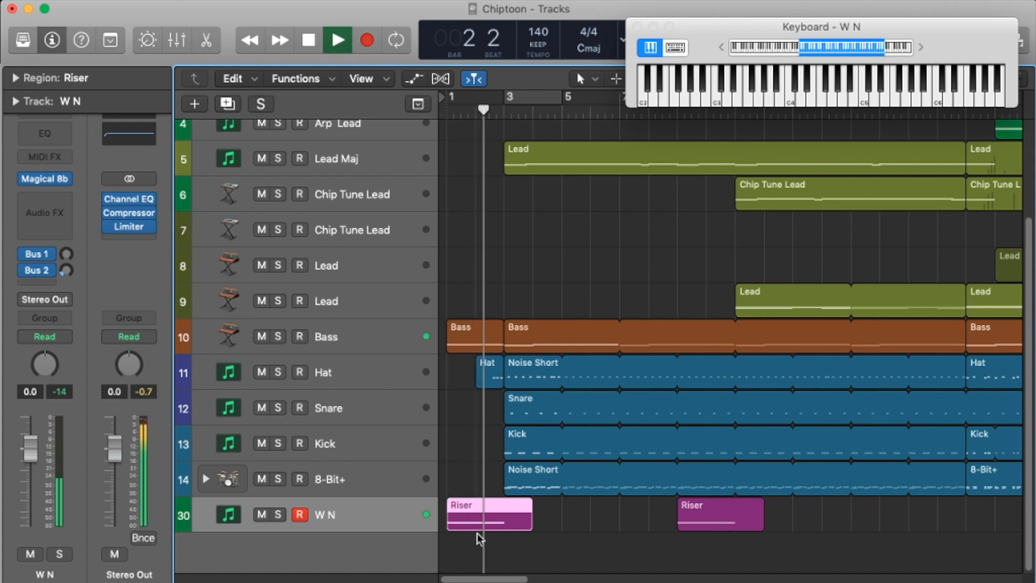
key(space)
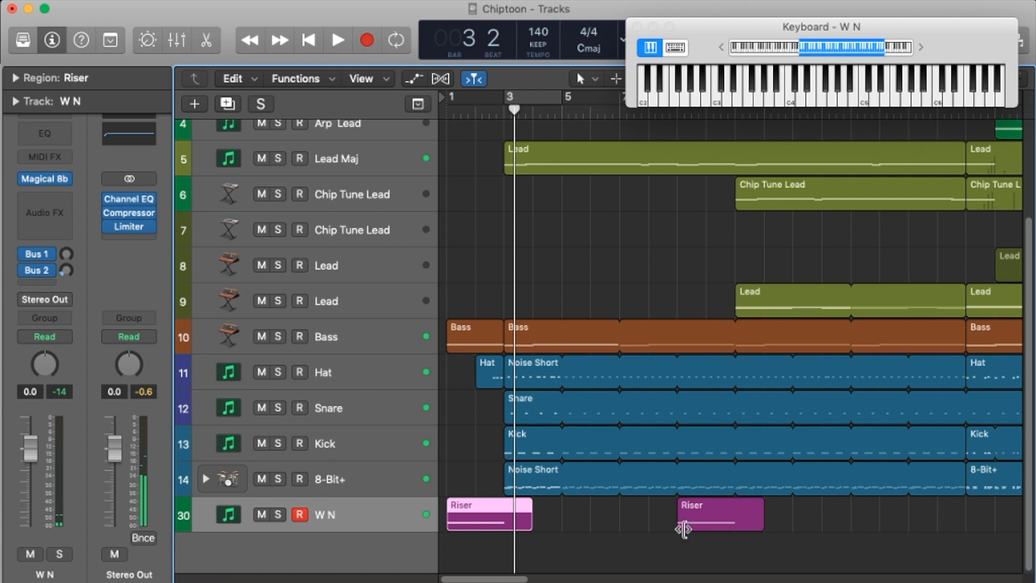
Step: Place the playhead at bar 2, play the soloed Arp lator region, and clear the track's solo
scroll(561, 335, up, 4)
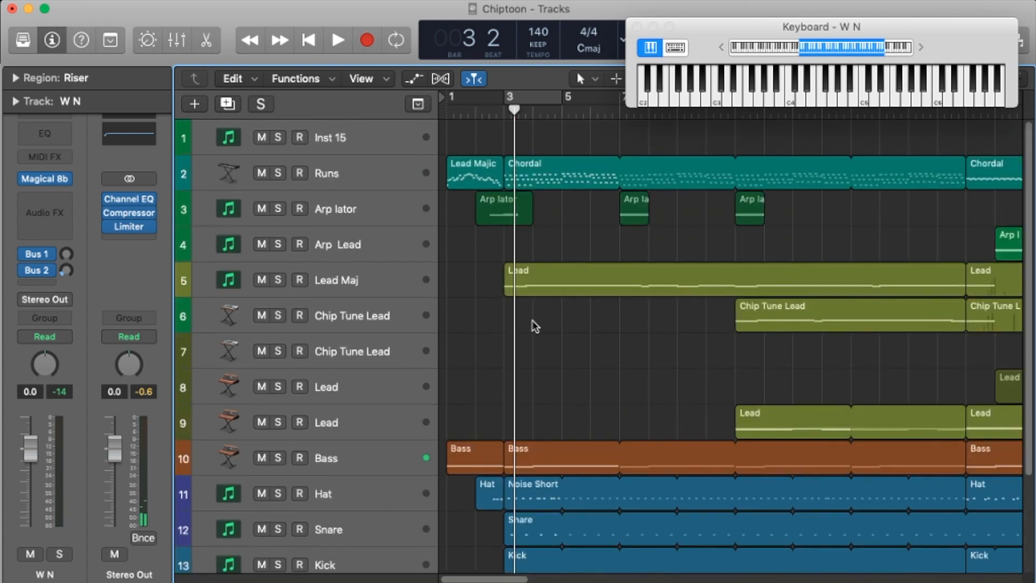
click(476, 112)
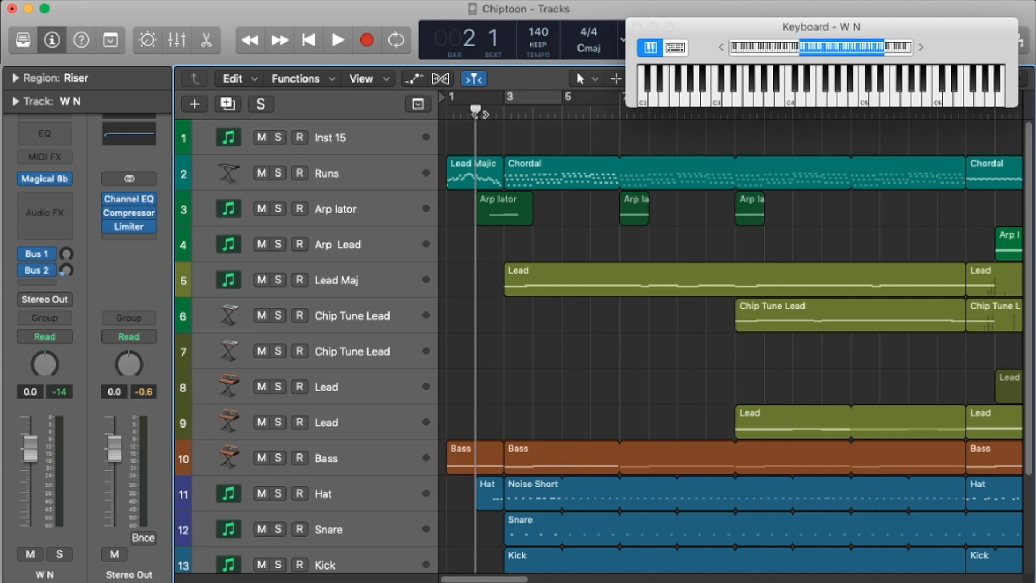
click(501, 218)
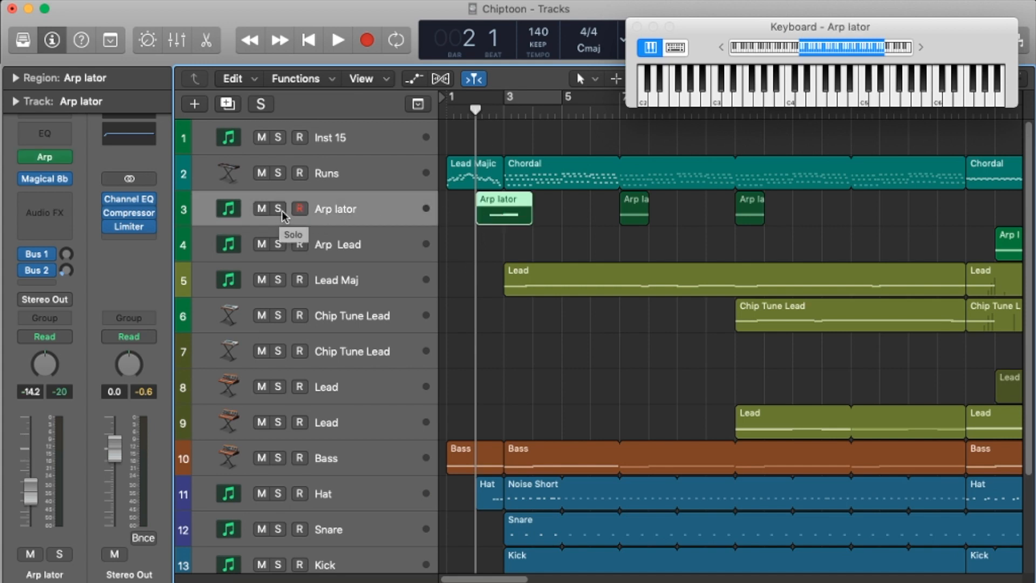
click(277, 209)
click(338, 41)
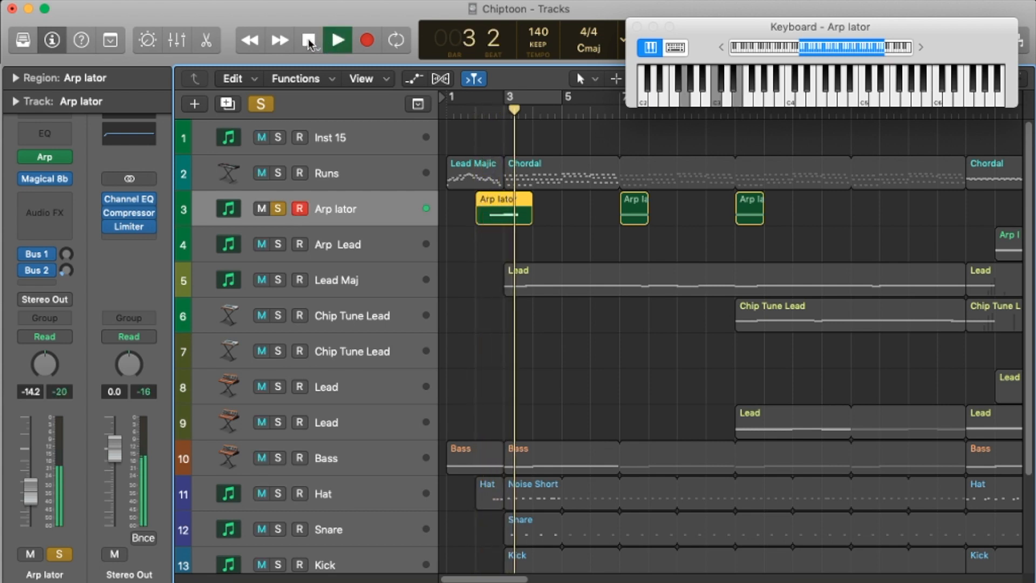
click(310, 43)
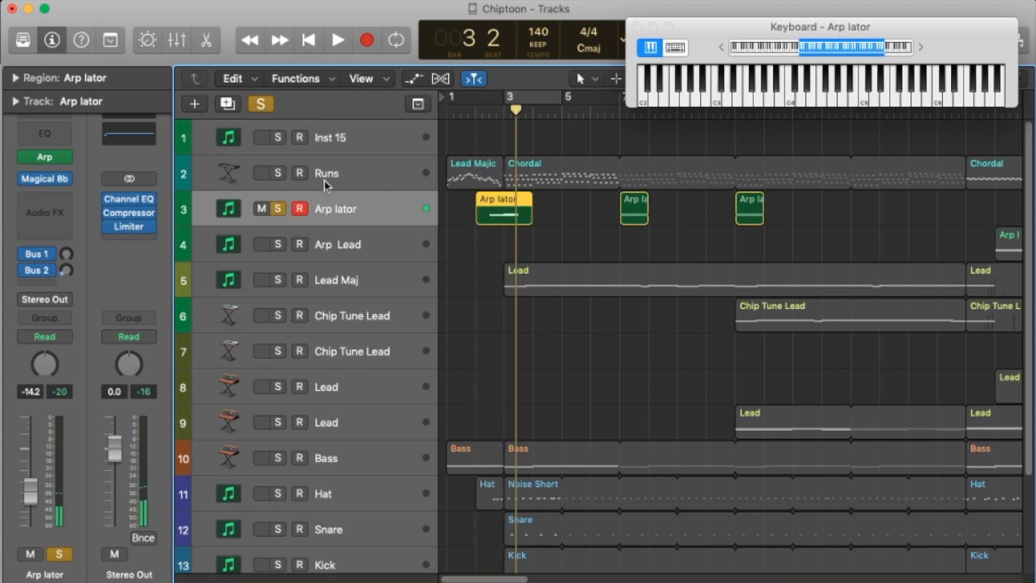
click(277, 208)
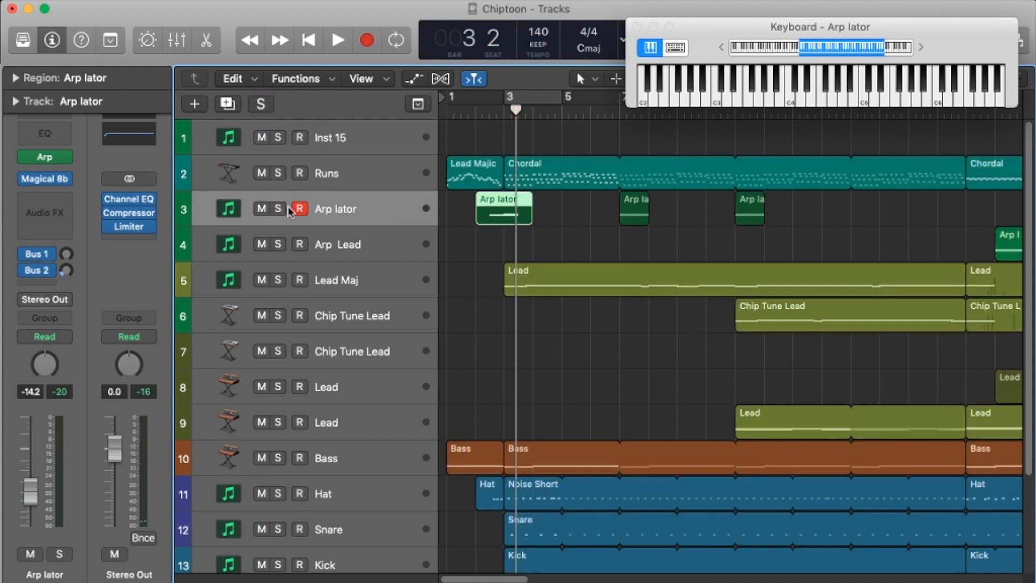
Step: Solo the Inst 15 track and record a short arpeggiated part on it starting at bar 3
click(389, 136)
click(506, 109)
click(278, 138)
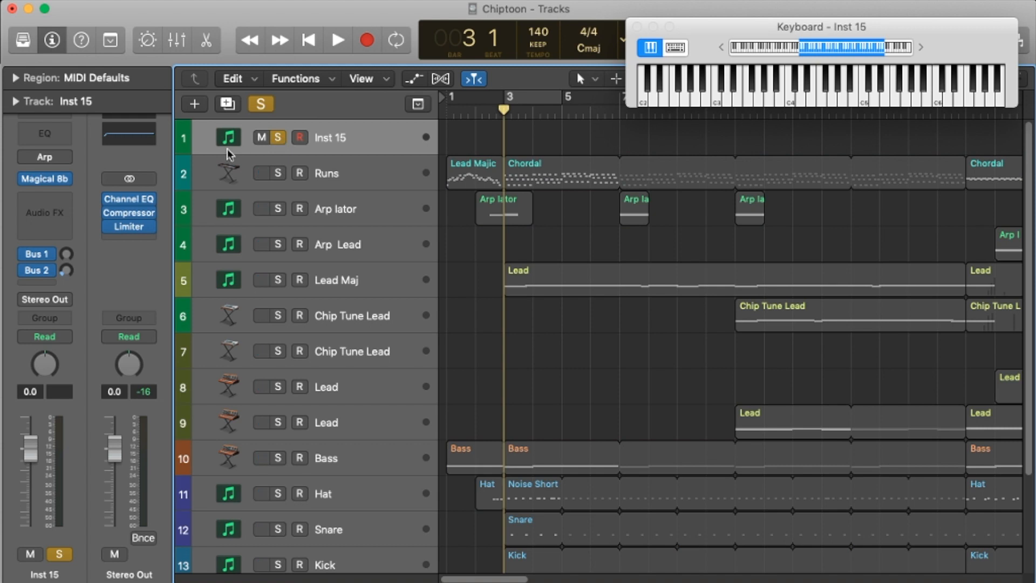
click(366, 42)
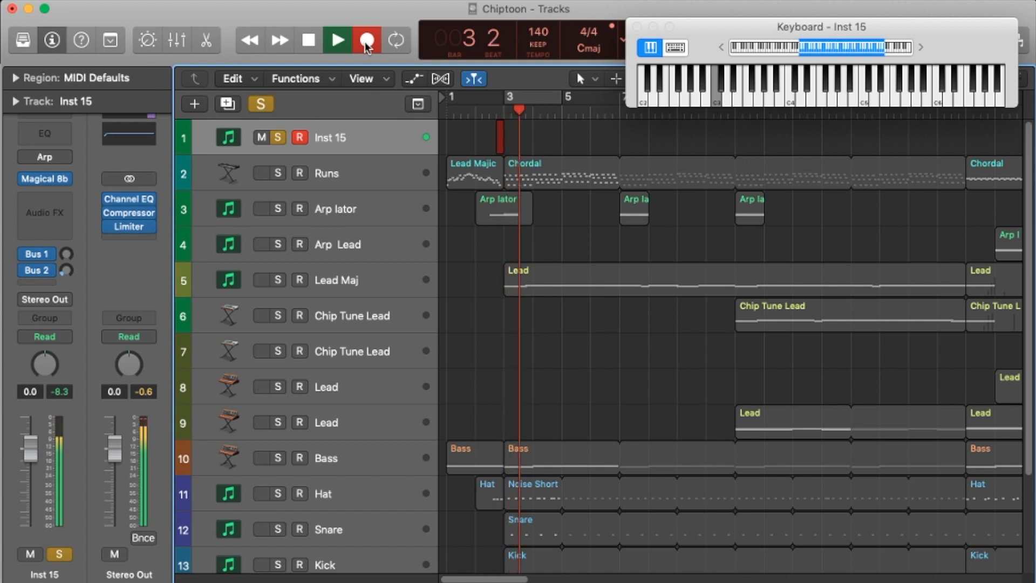
key(space)
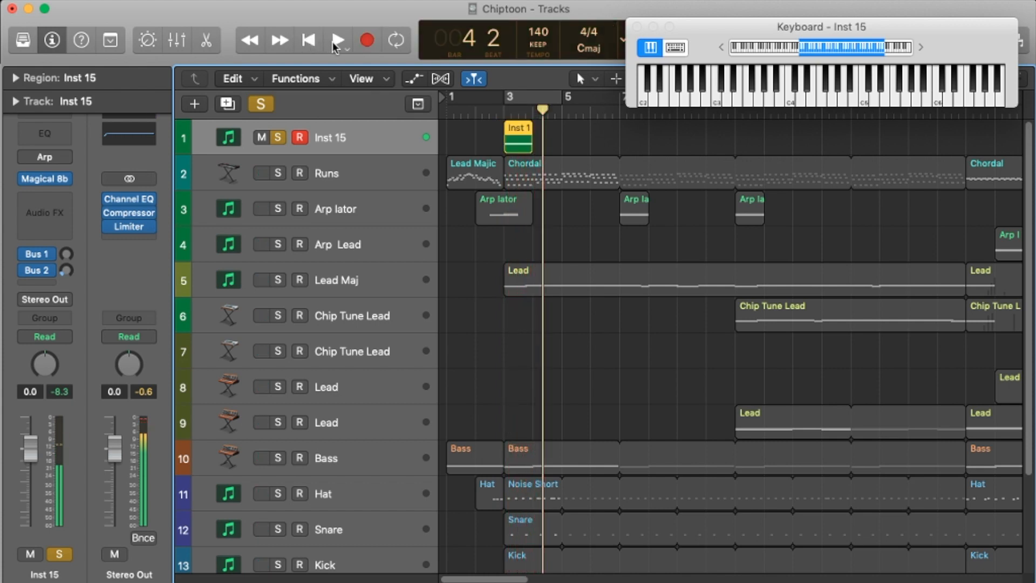
Step: Turn on the cycle over bars 3 to 5 and play back the recorded Inst 15 region
click(395, 39)
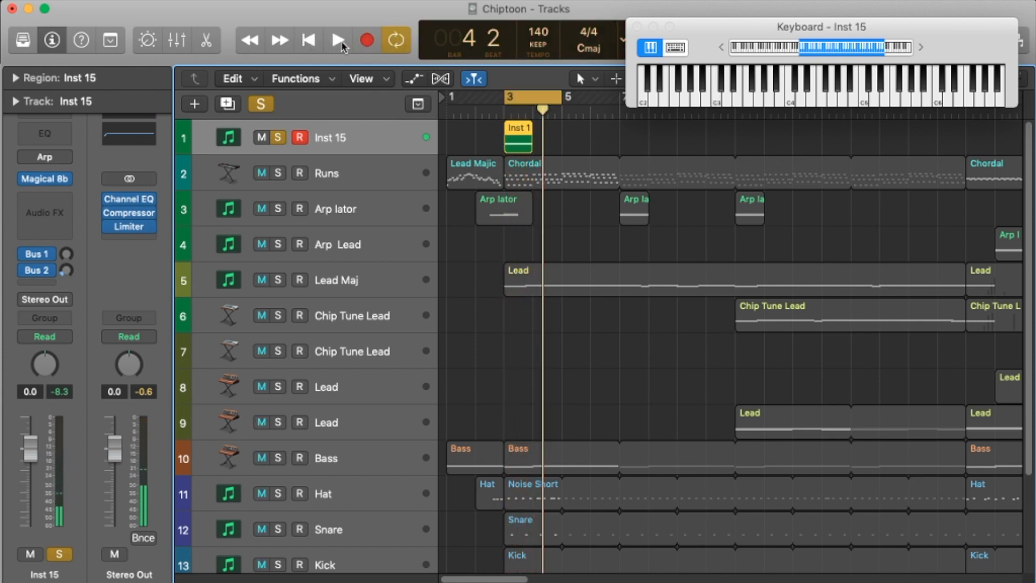
click(338, 39)
click(309, 40)
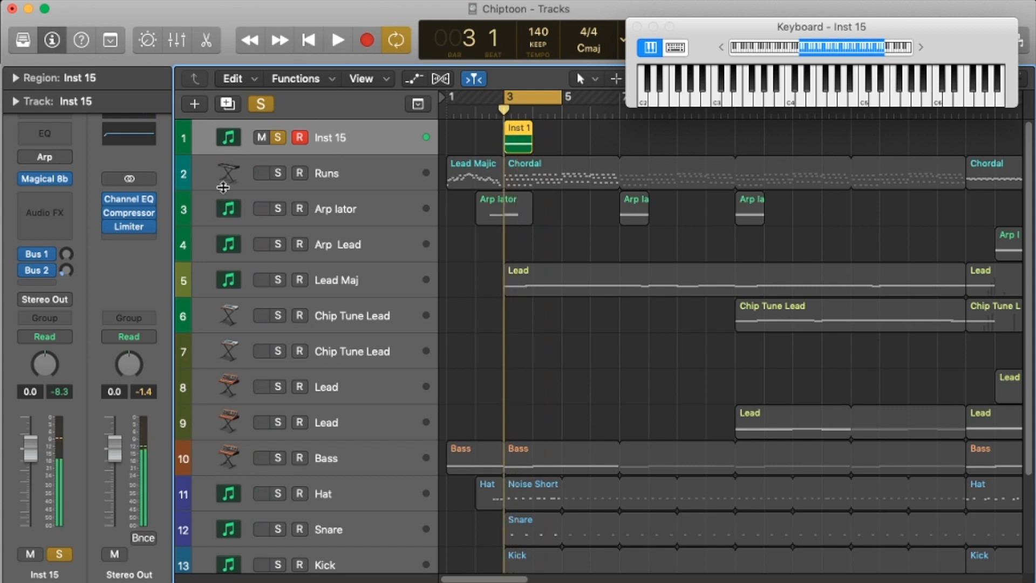
Step: Show the mixer, open the Arpeggiator on the Inst 15 channel, and turn it on
click(177, 40)
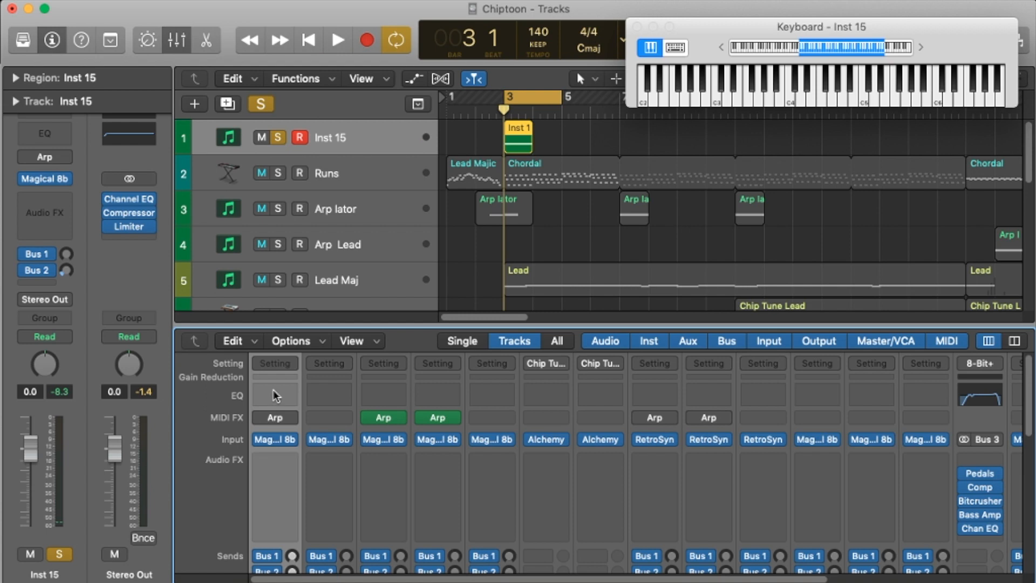
mouse_move(264, 423)
click(291, 418)
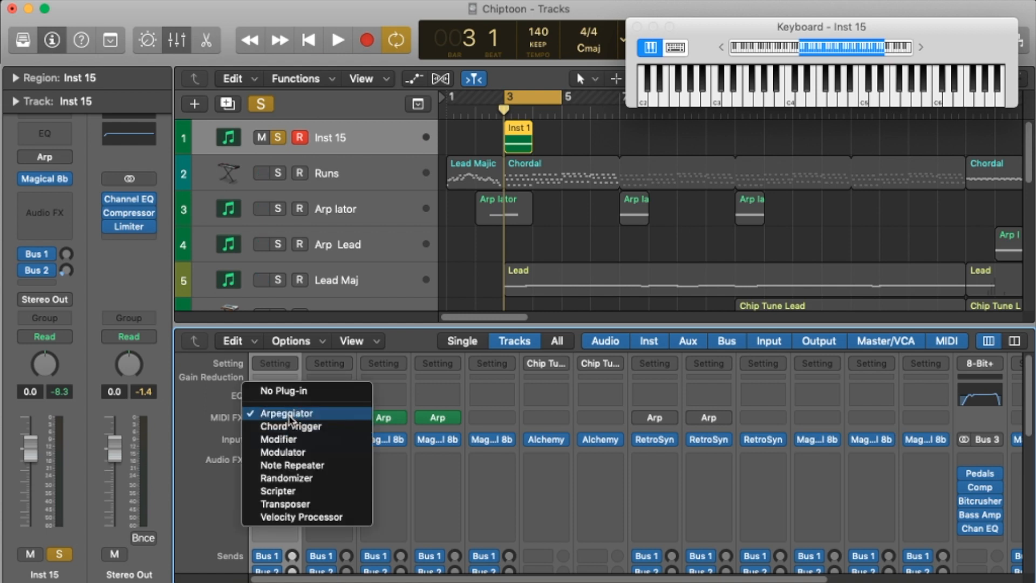
click(290, 419)
mouse_move(268, 420)
click(270, 419)
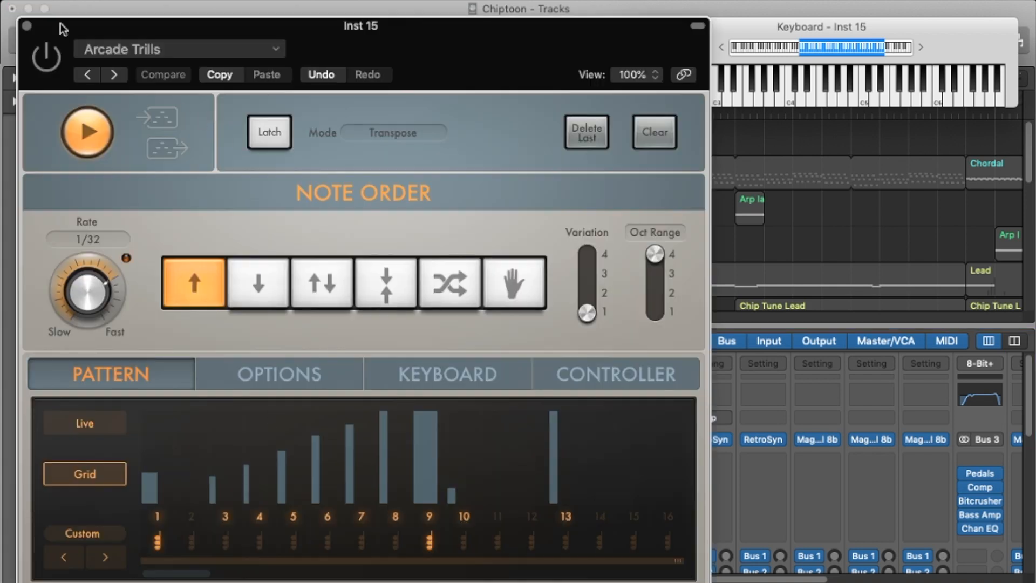
Step: Load the Groovy Cycle 03 preset in the Arpeggiator and switch back to Arcade Trills
click(182, 51)
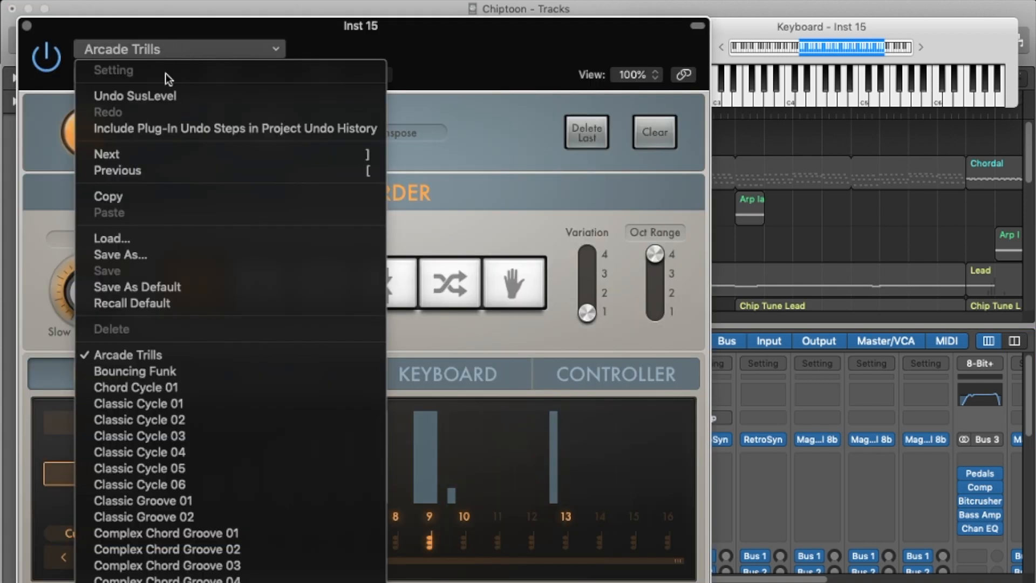
click(425, 49)
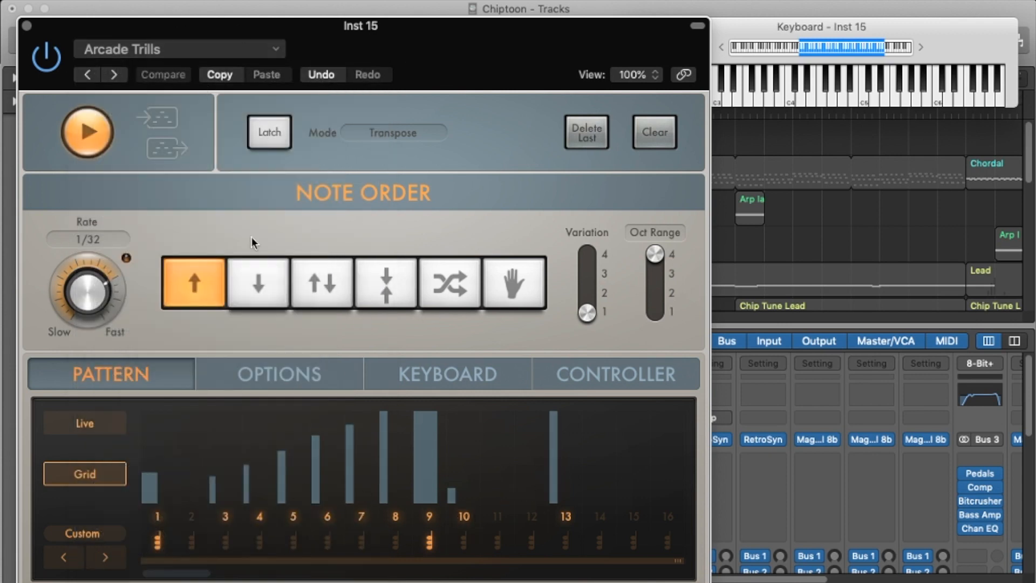
drag(224, 30, 374, 14)
click(400, 33)
click(397, 32)
click(423, 33)
scroll(337, 416, down, 10)
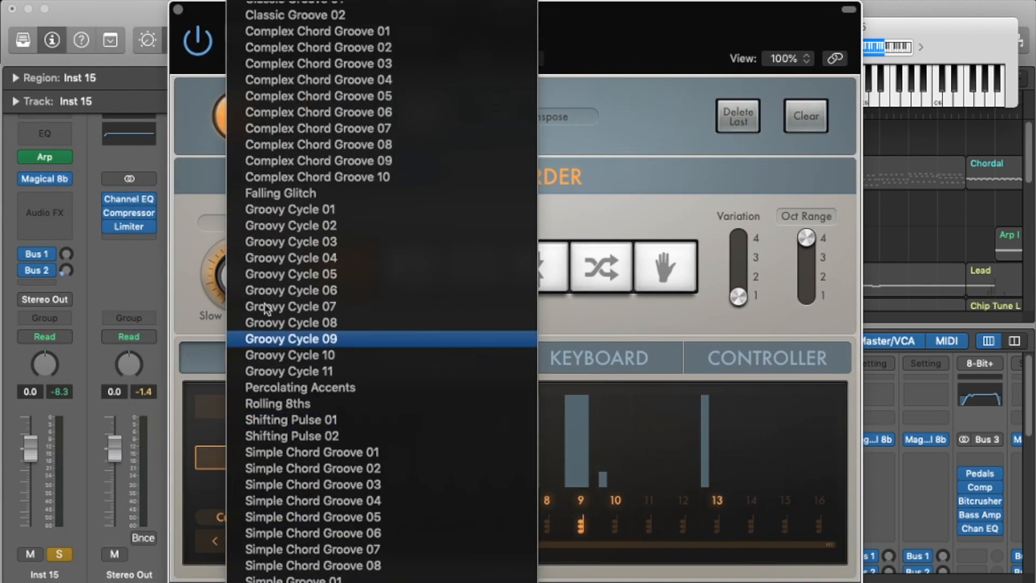
click(365, 276)
click(319, 33)
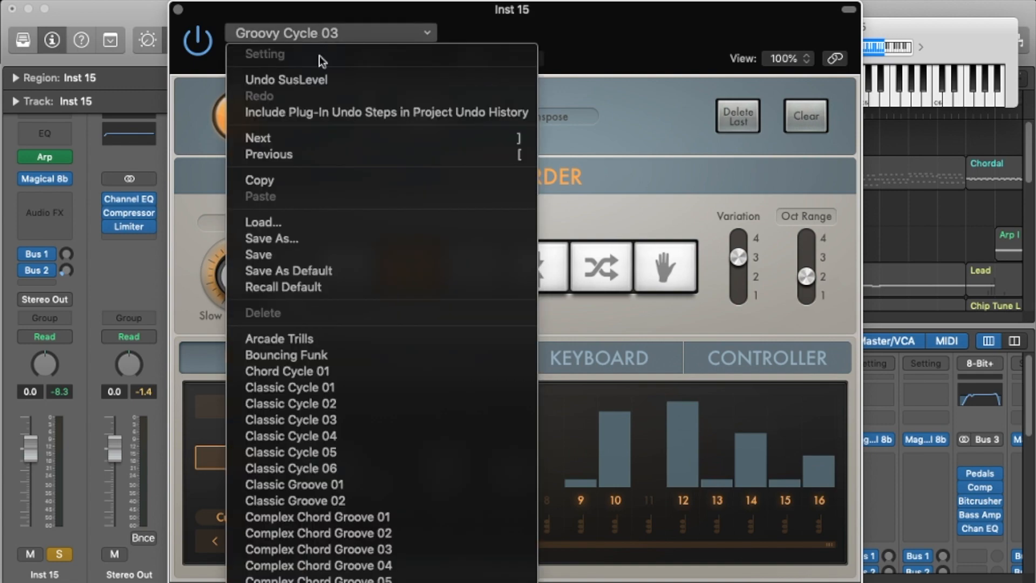
click(316, 343)
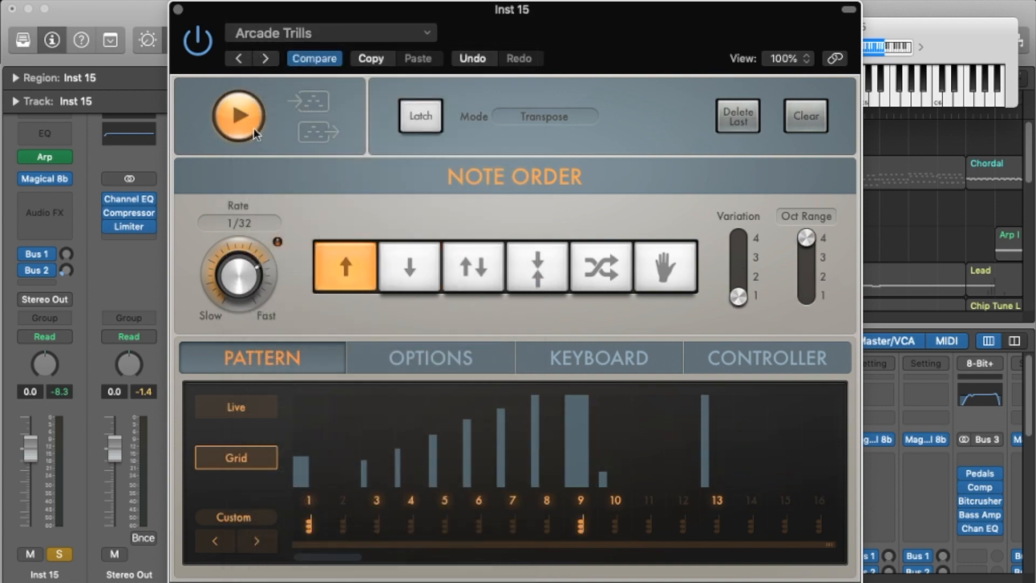
Step: Close the Arpeggiator window, play the soloed Inst 15 region from bar 3, and clear the track's solo
click(178, 11)
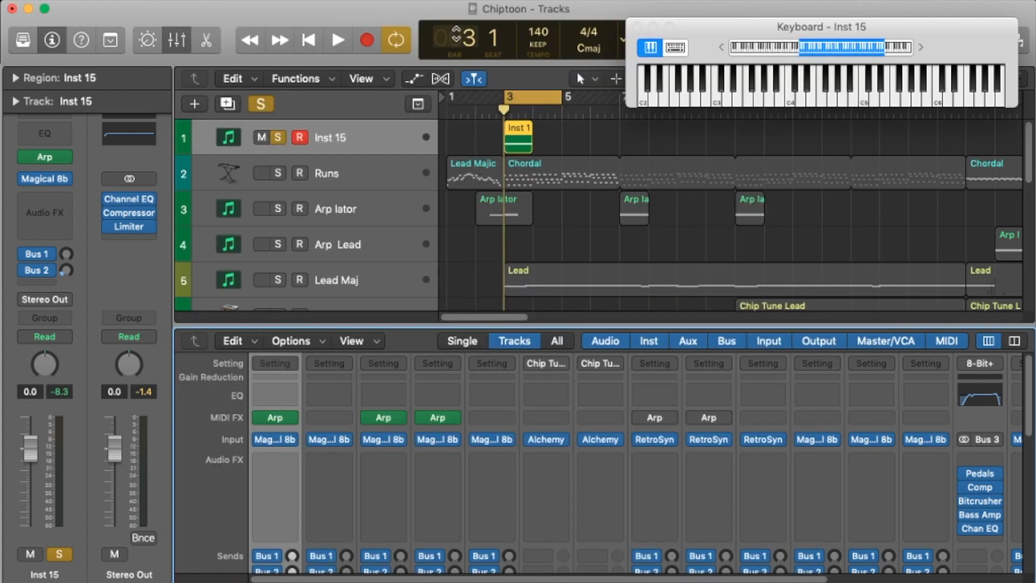
click(335, 49)
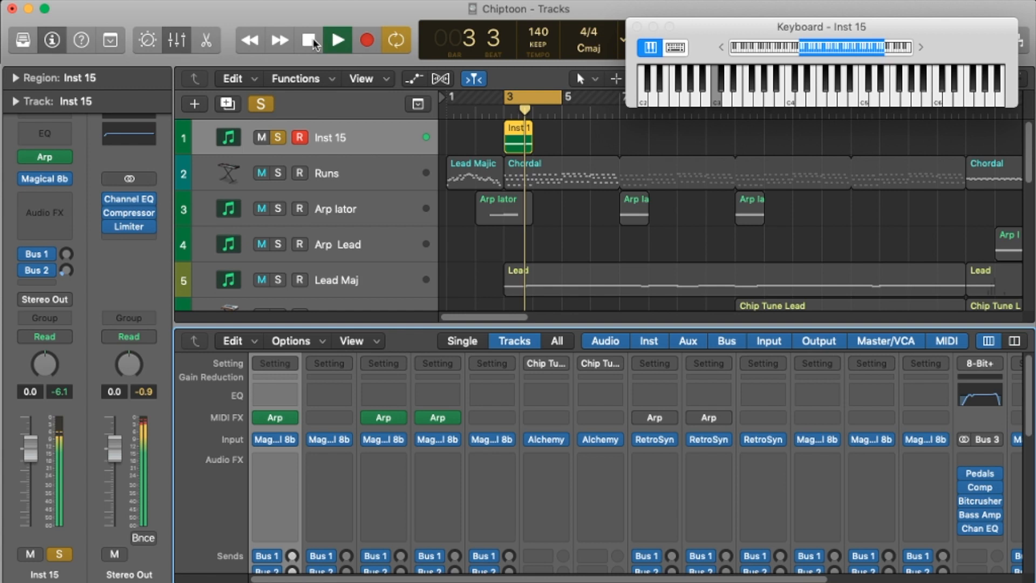
key(space)
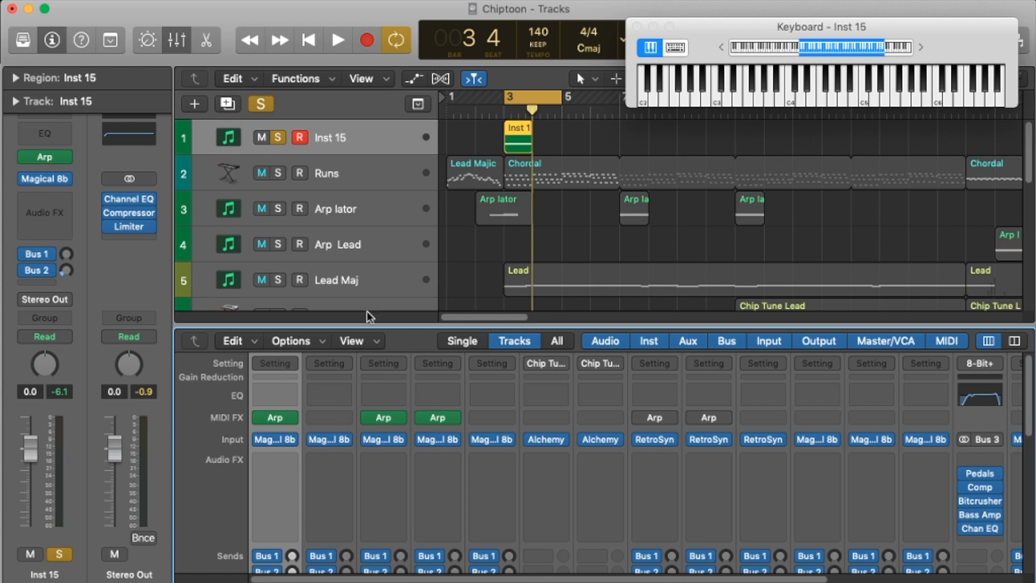
click(278, 137)
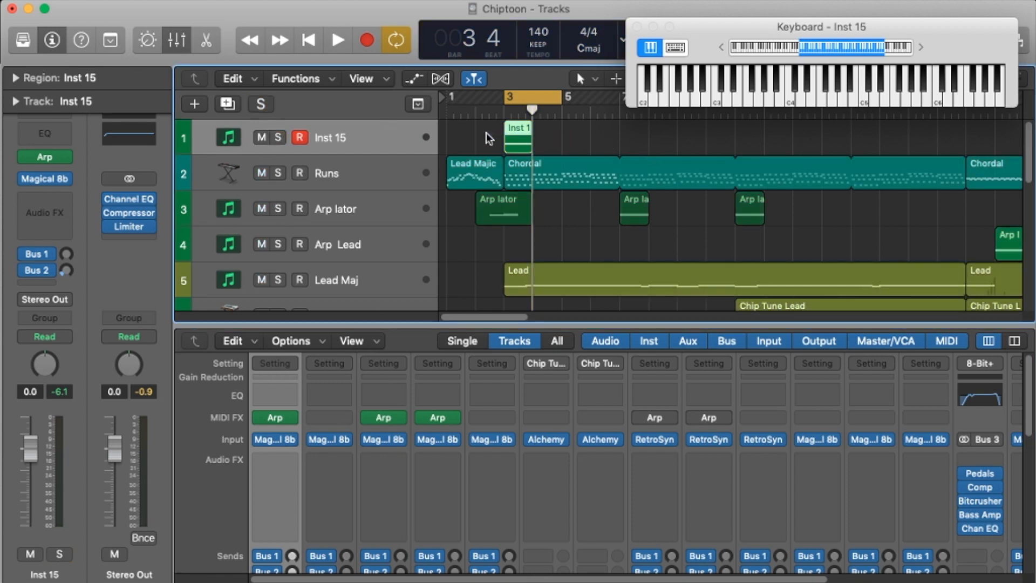
Step: Delete the recorded Inst 15 region, turn off the cycle, and place the playhead at bar 3
key(Delete)
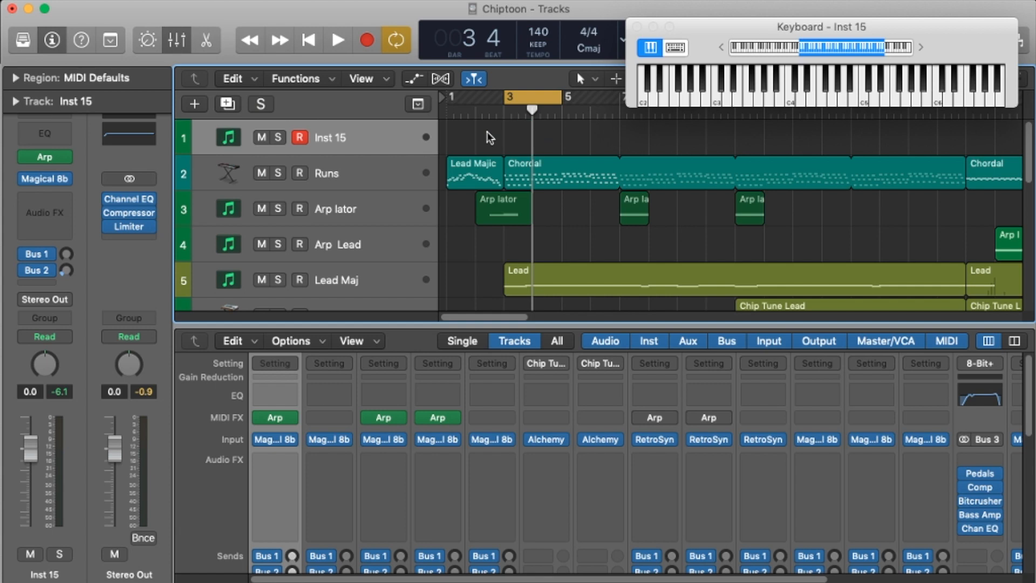
click(396, 40)
click(496, 112)
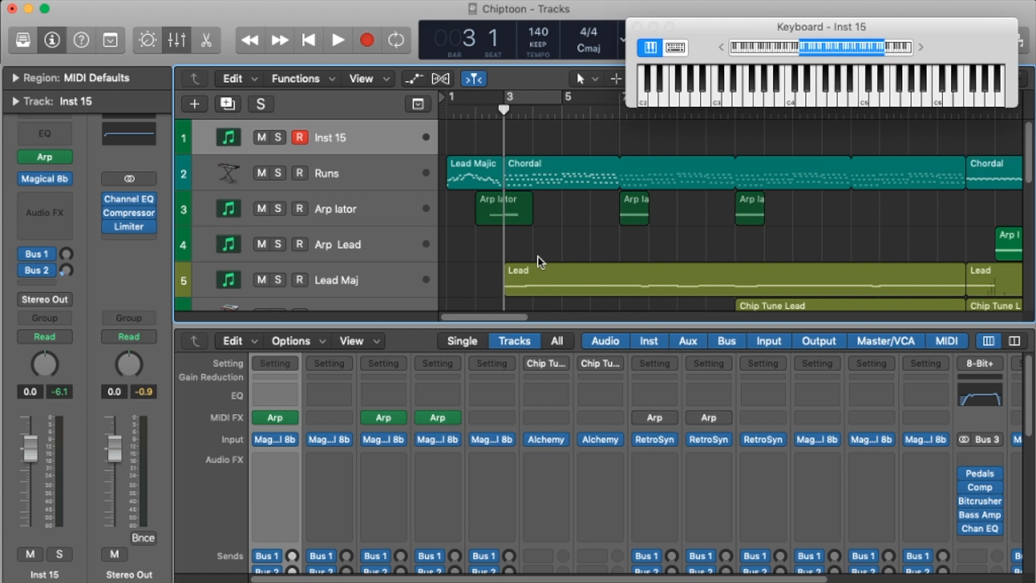
Step: Hide the mixer to give the full window height to the track list
scroll(620, 220, down, 10)
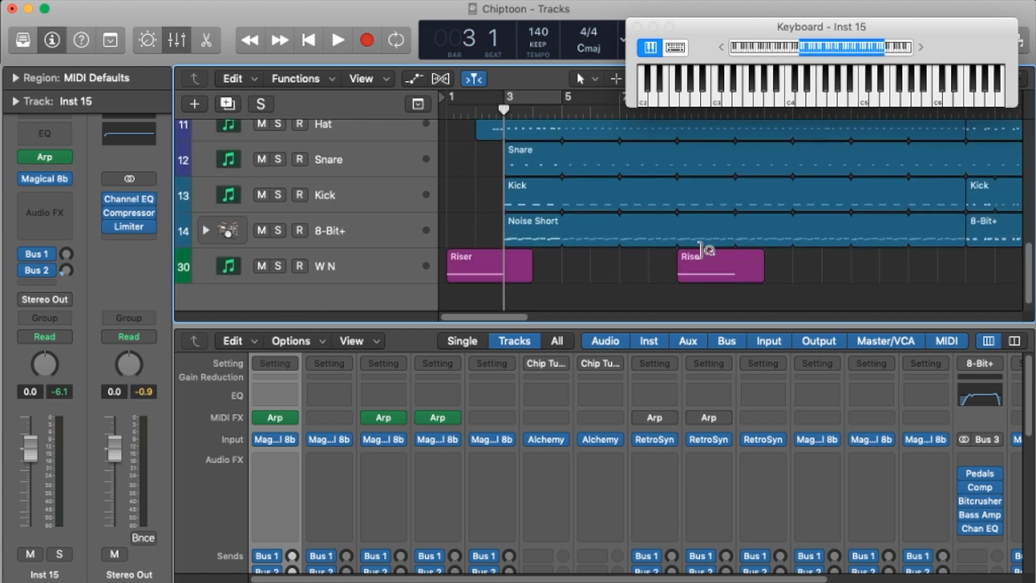
scroll(698, 253, up, 6)
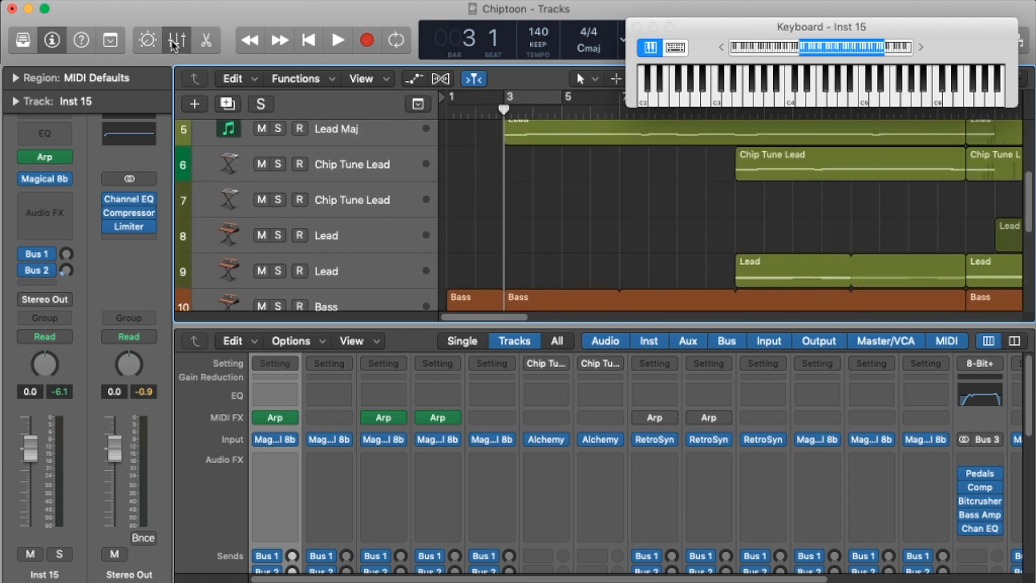
click(175, 43)
scroll(598, 267, up, 3)
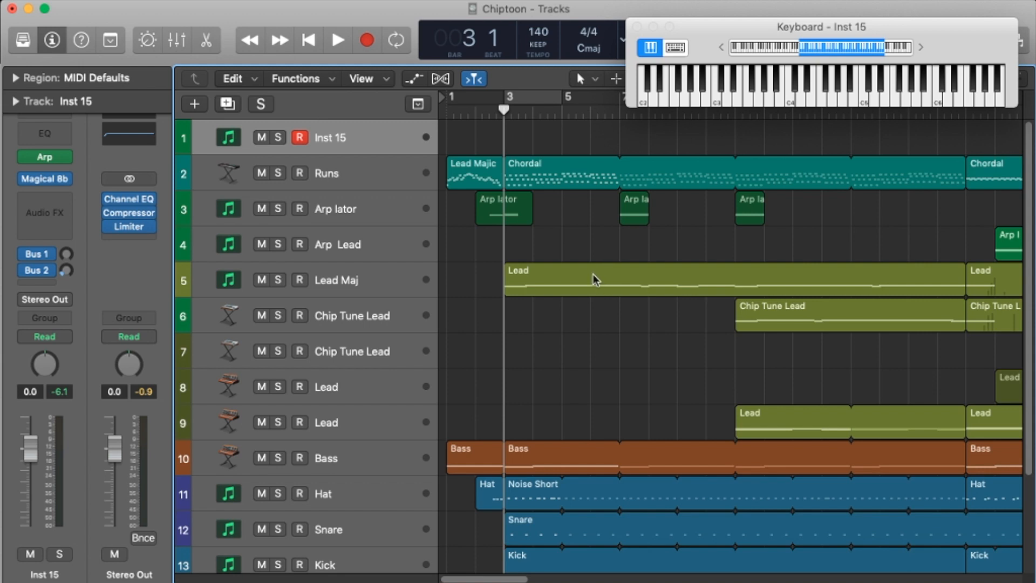
scroll(589, 278, down, 5)
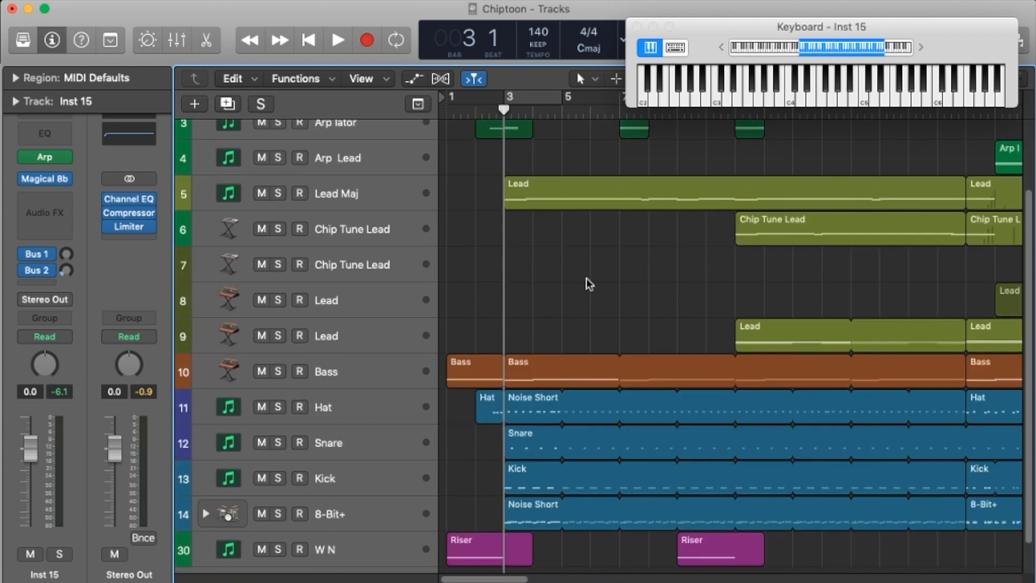
scroll(587, 286, up, 5)
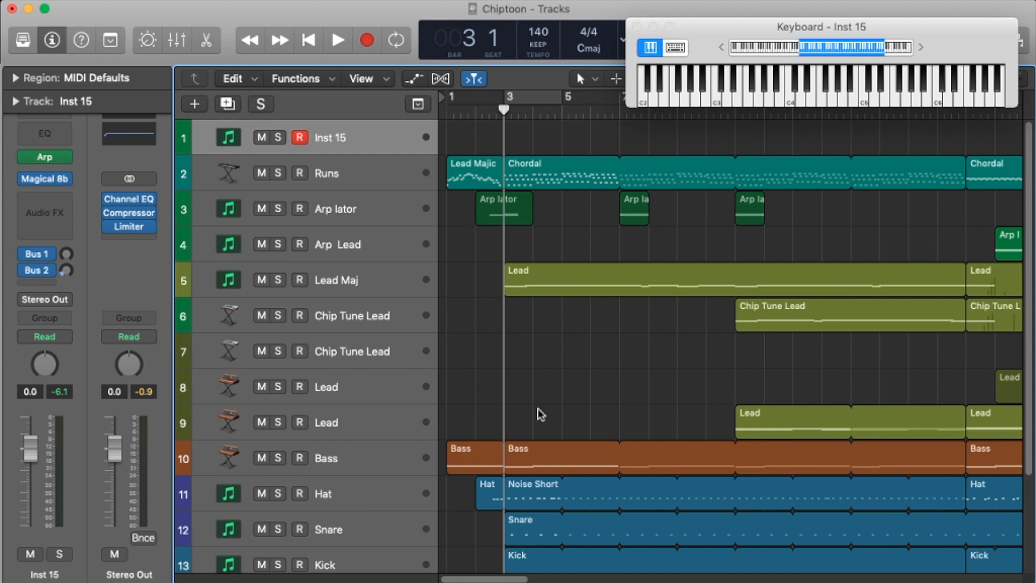
scroll(541, 415, down, 3)
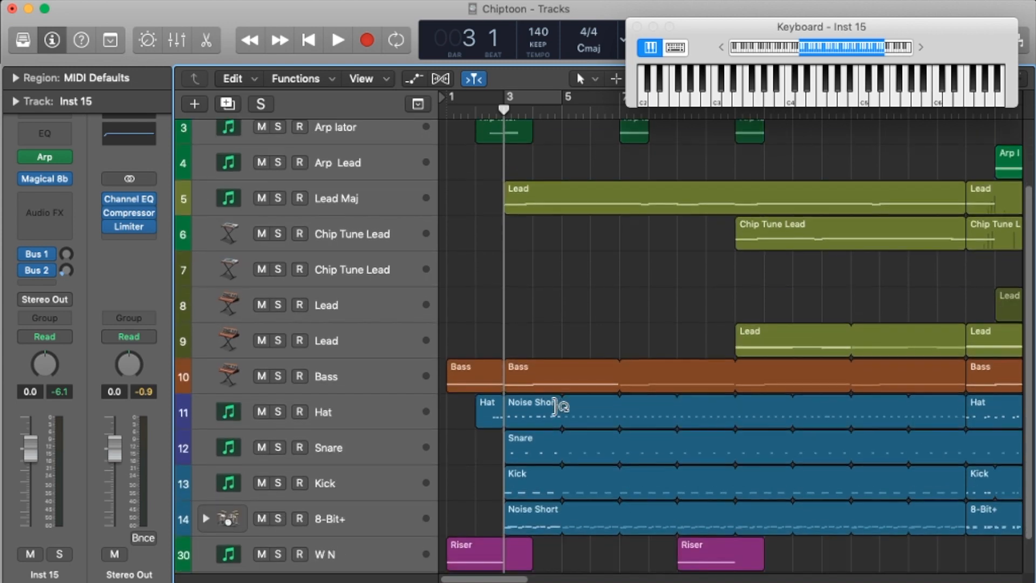
scroll(555, 406, up, 3)
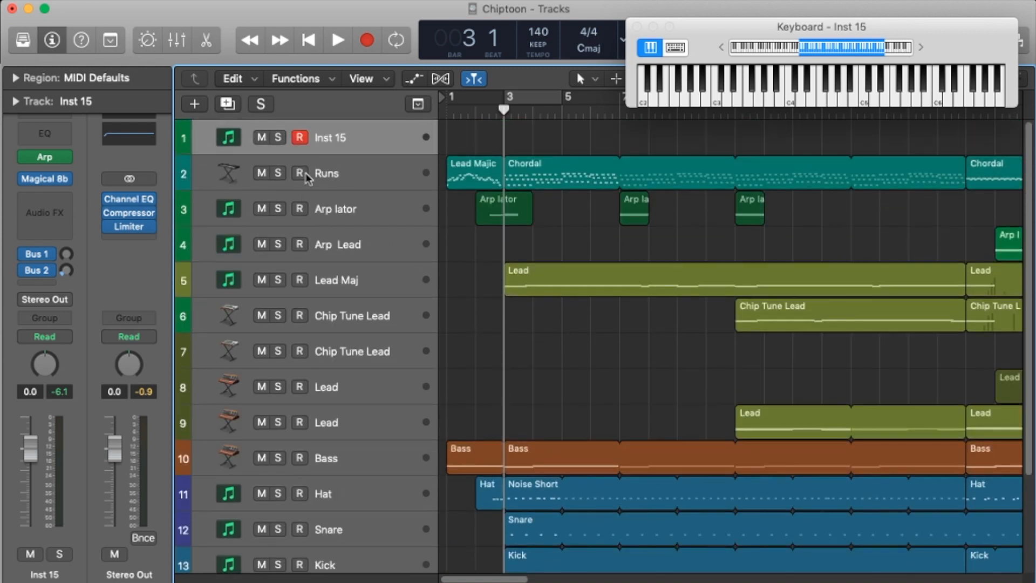